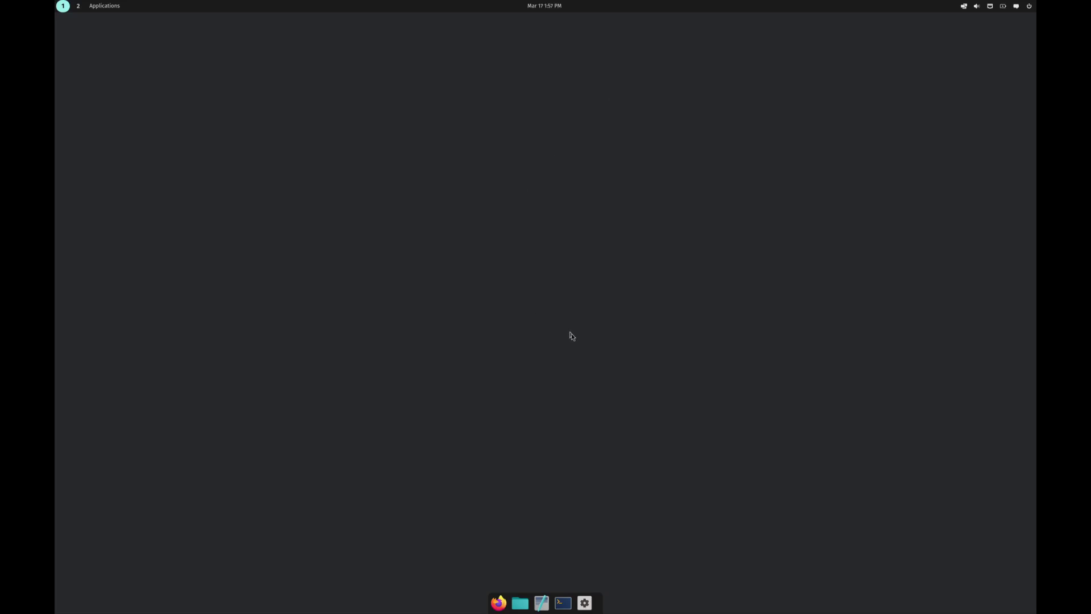
Launch COSMIC Settings from the dock, briefly opening and closing the web browser.
click(584, 602)
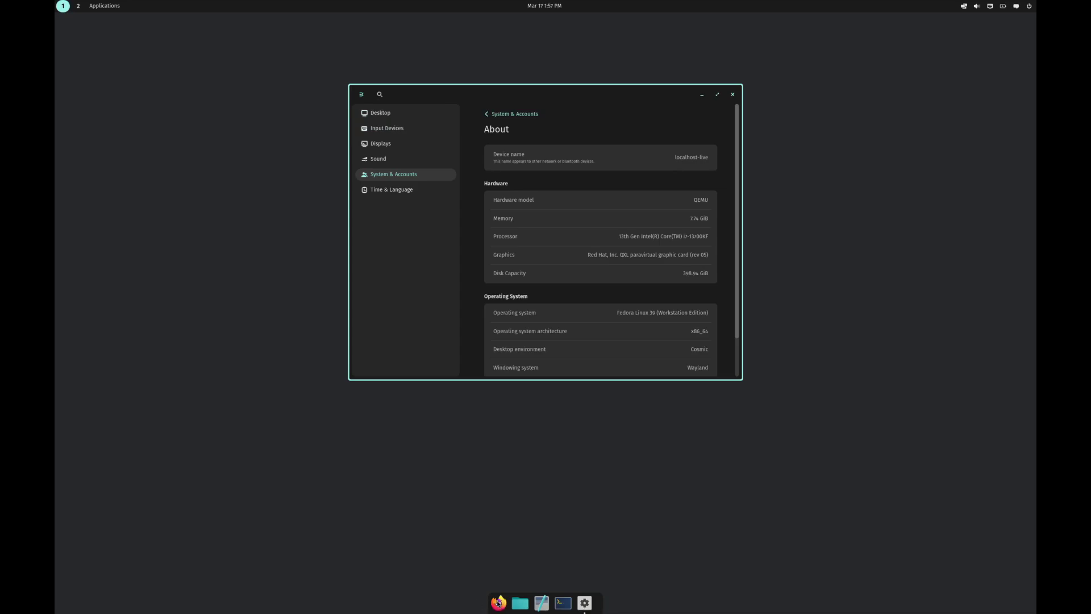
click(502, 602)
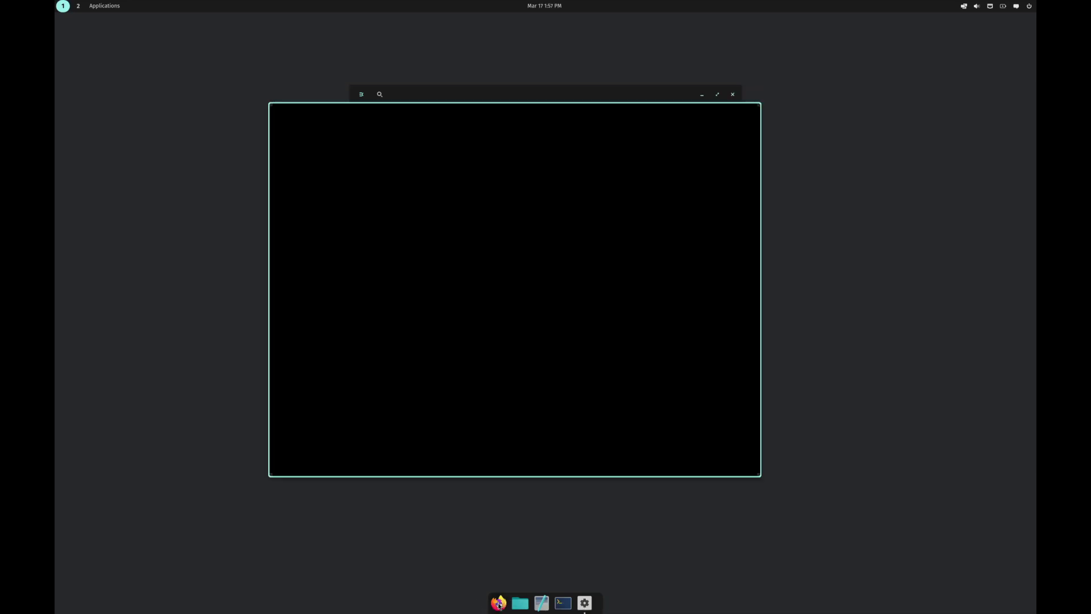
click(754, 112)
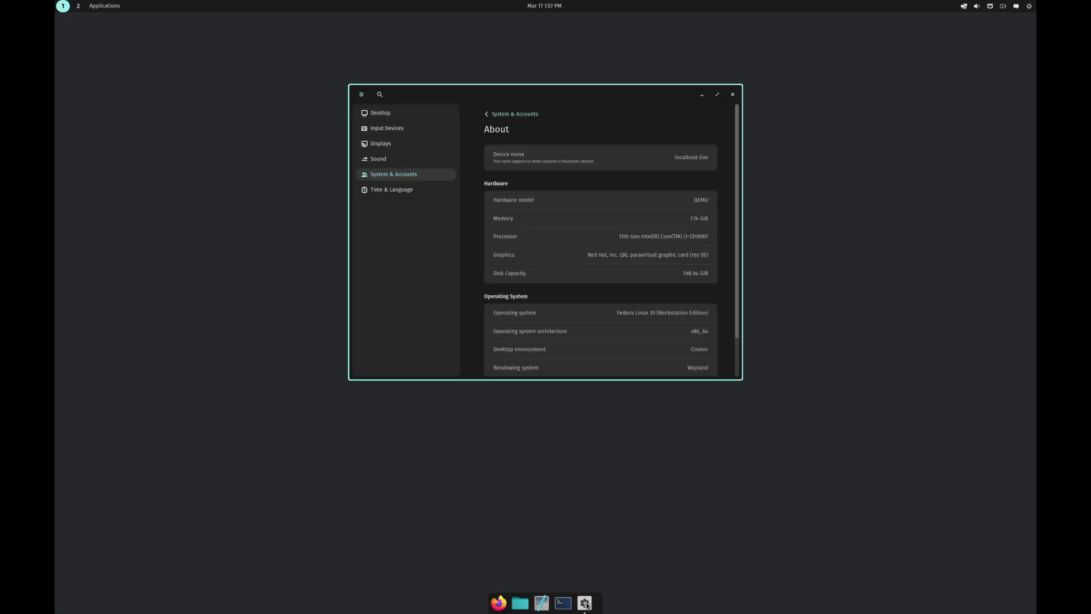
Move the Settings window, minimize and restore it, then maximize it to fill the screen.
drag(564, 93, 462, 144)
click(601, 148)
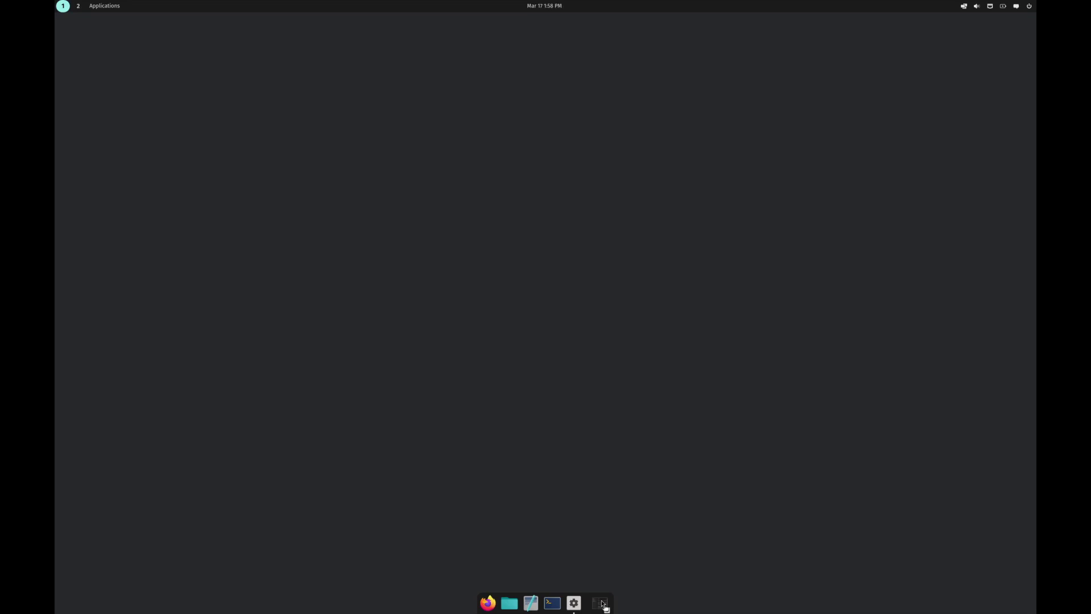
click(603, 605)
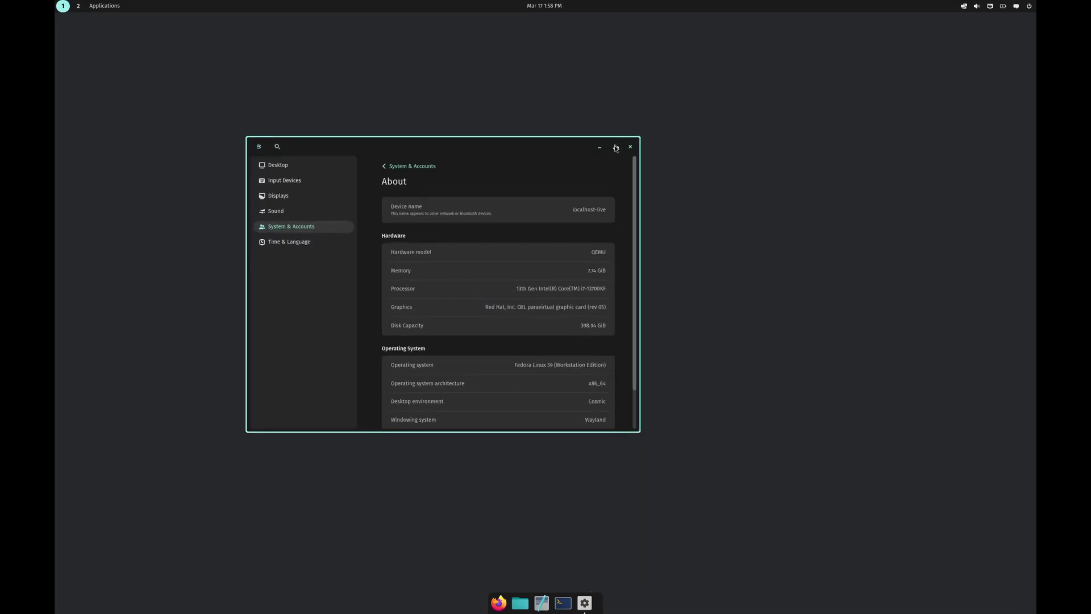
click(615, 148)
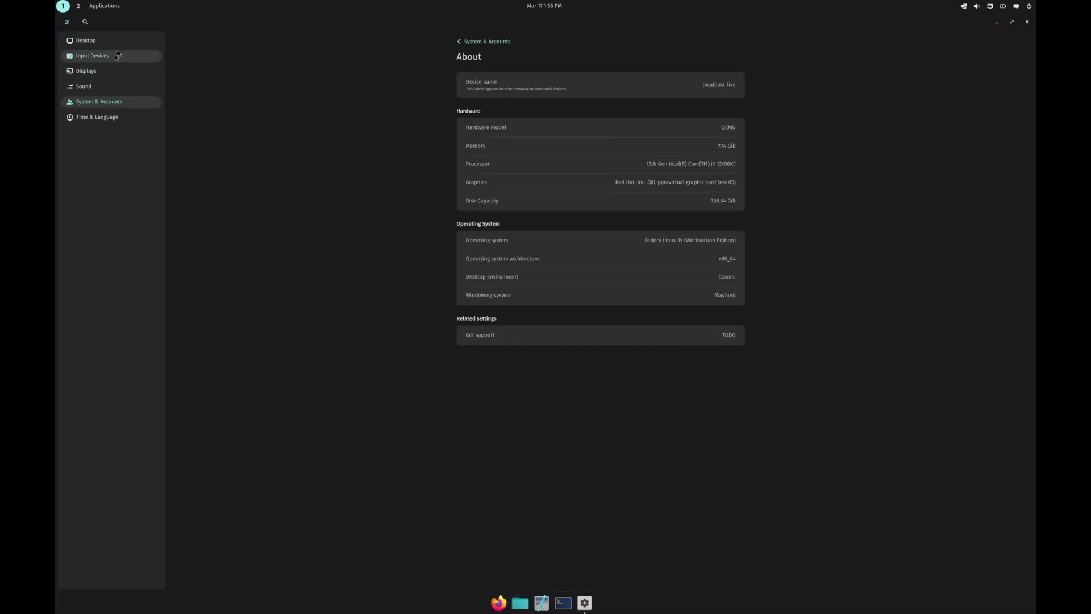
Go to Desktop > Desktop and Panel, then search 'fi' in the launcher and dismiss it.
click(87, 39)
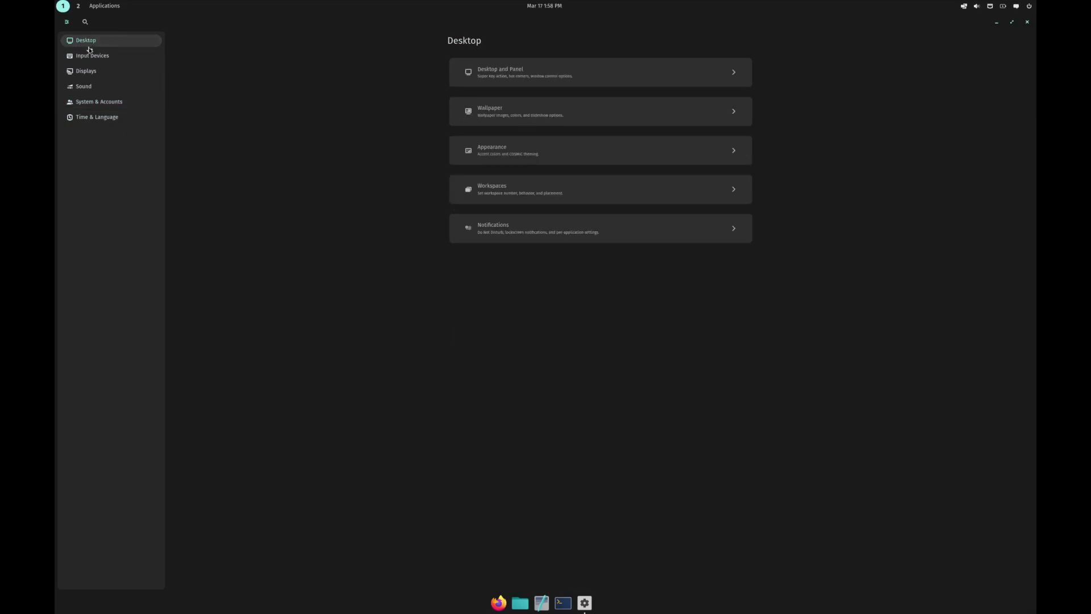
click(577, 73)
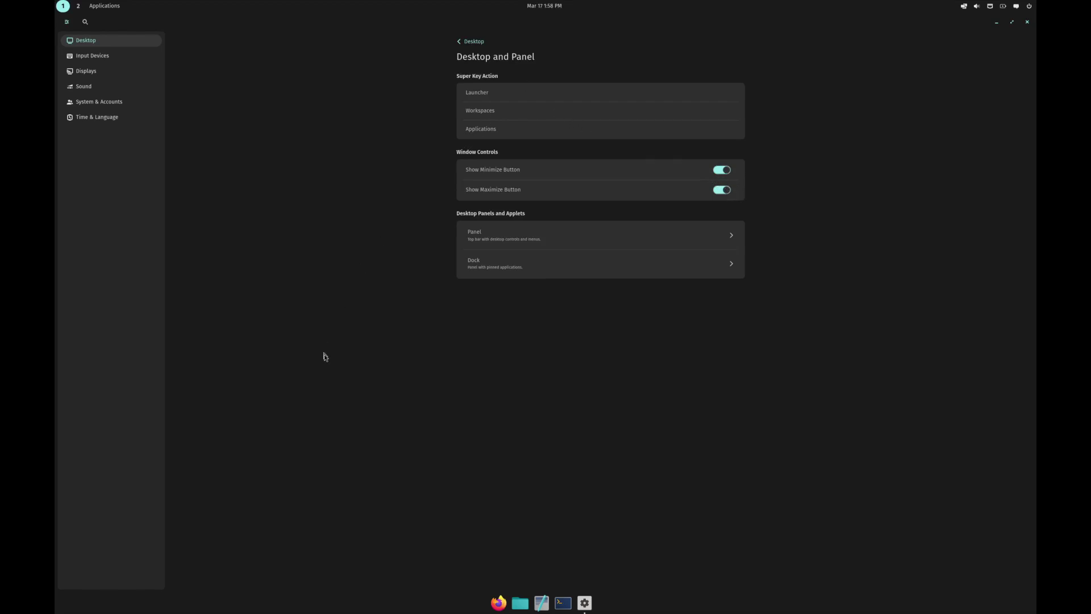
key(super)
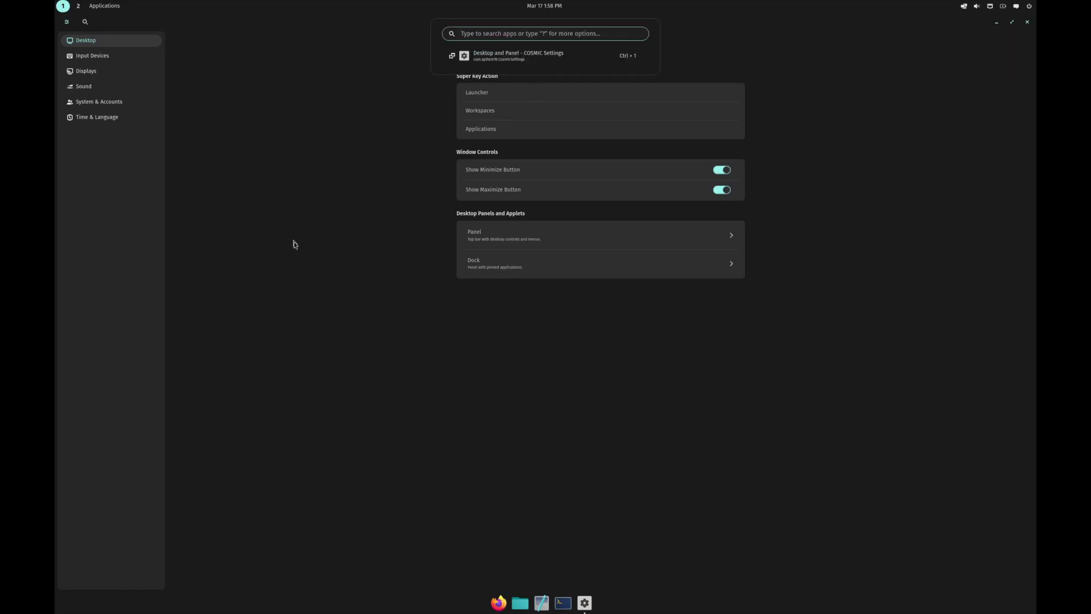
key(super)
key(super)
text(fi)
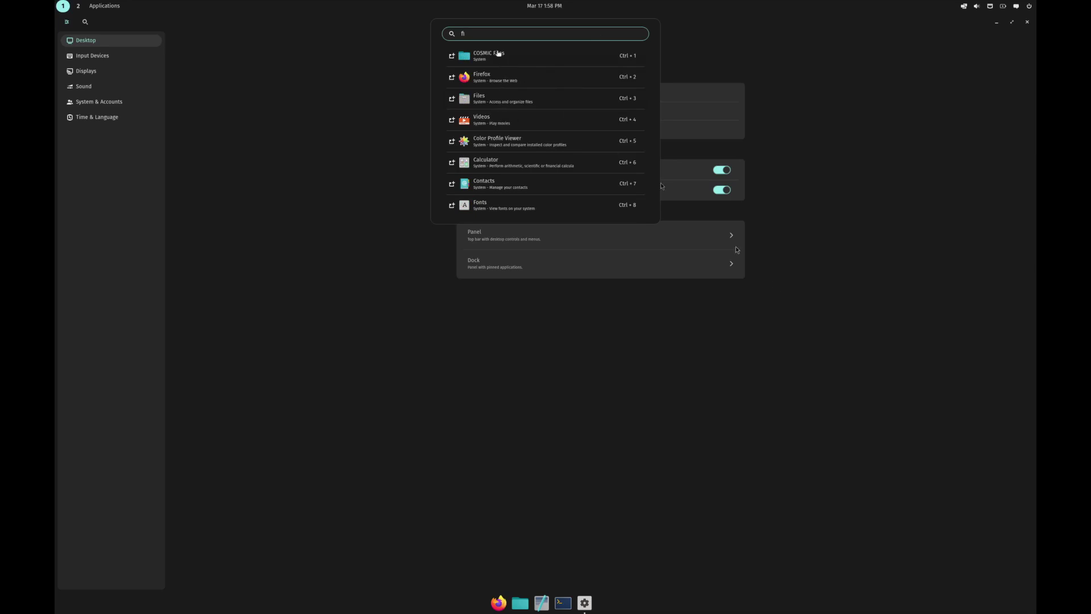
click(931, 406)
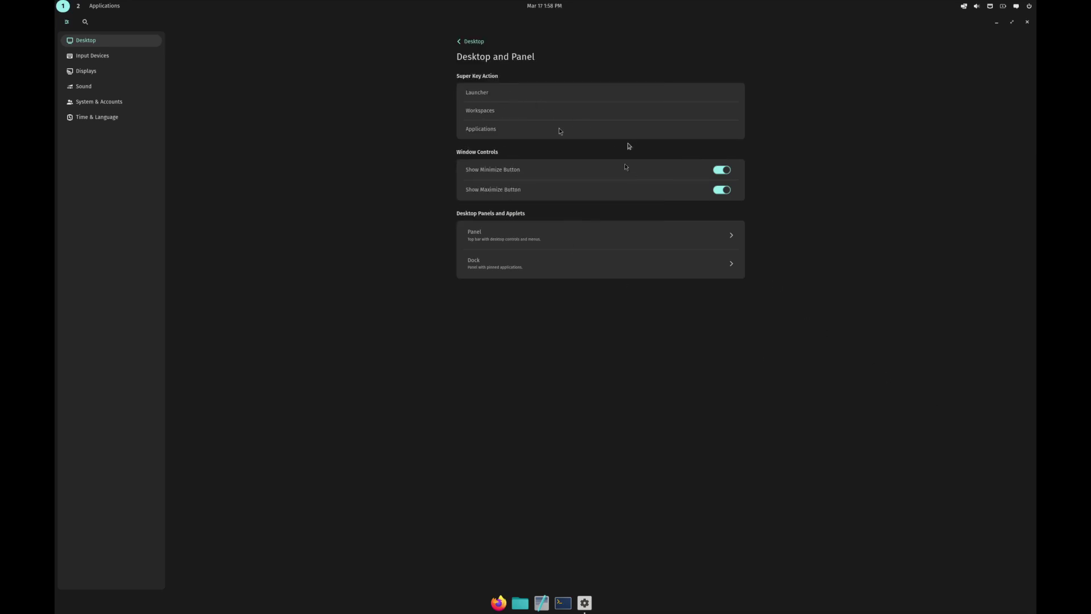
click(558, 235)
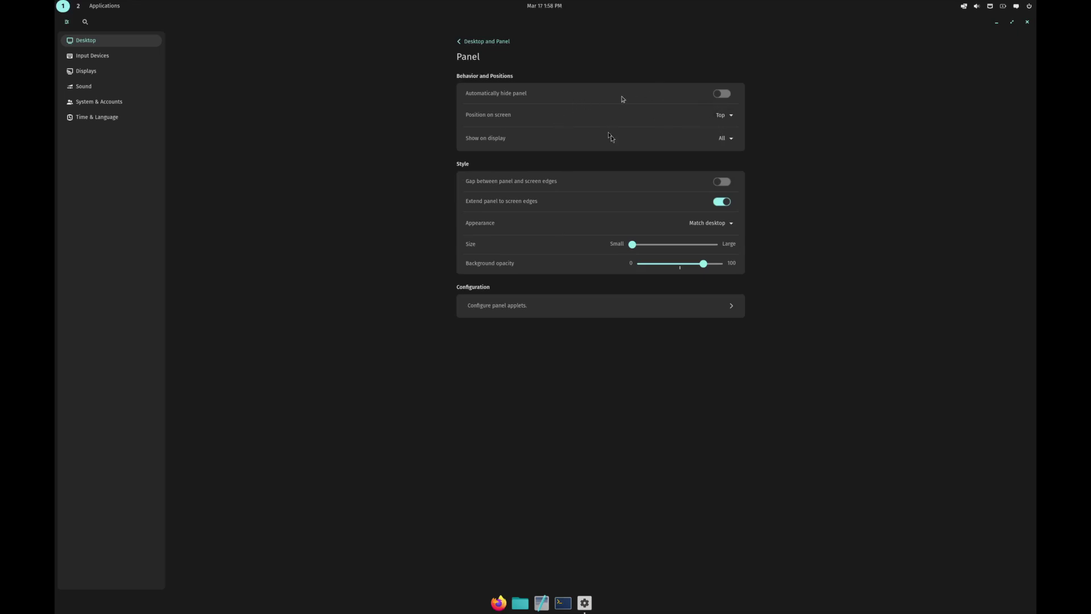
click(725, 116)
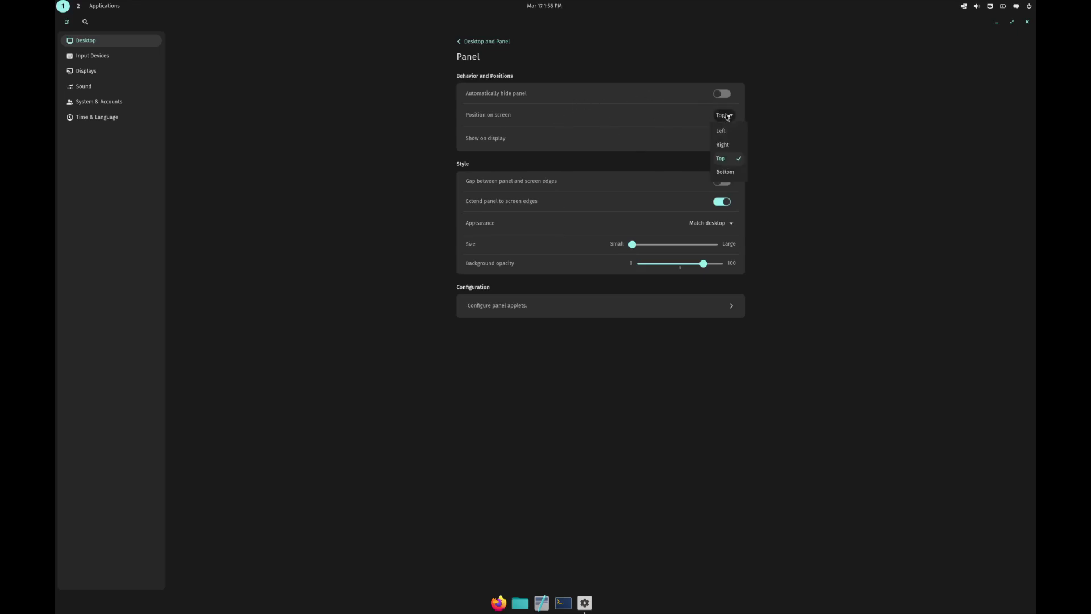
click(726, 116)
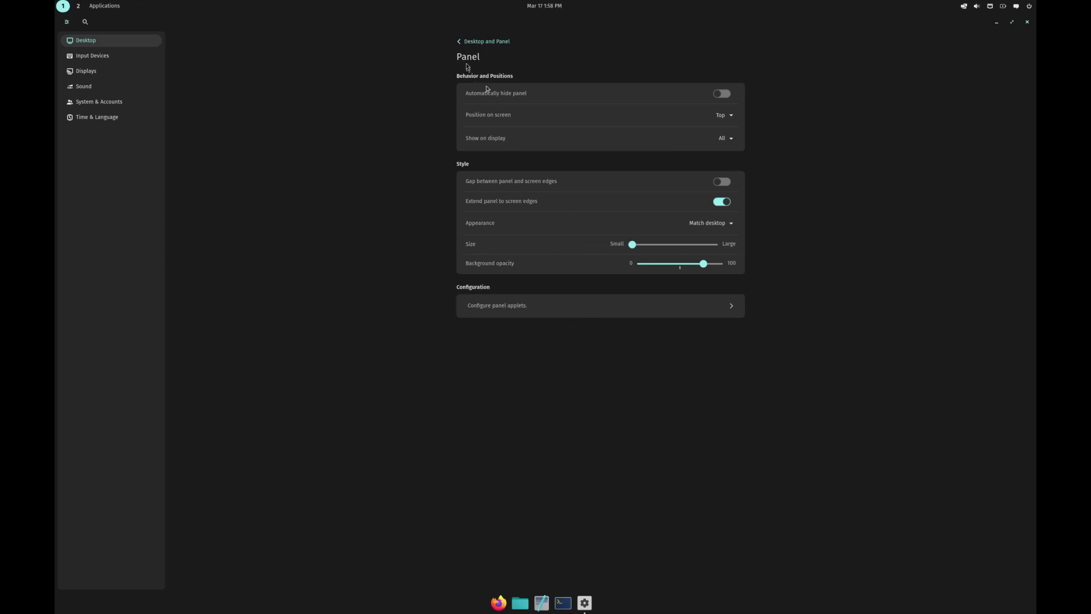
click(465, 43)
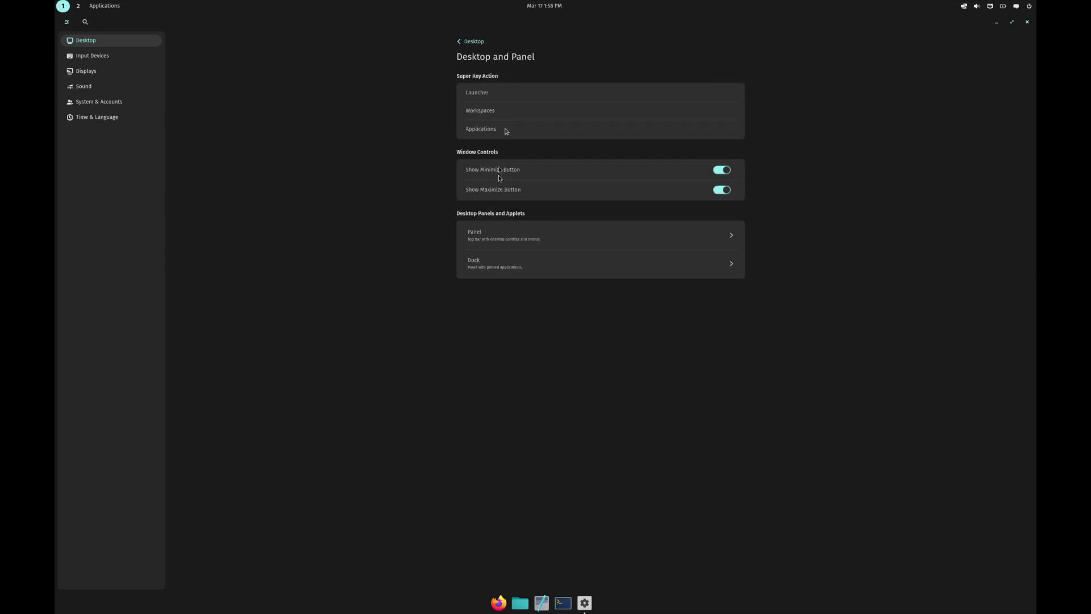
In Dock settings, move the dock to Top, then Left, then back to Bottom.
click(496, 270)
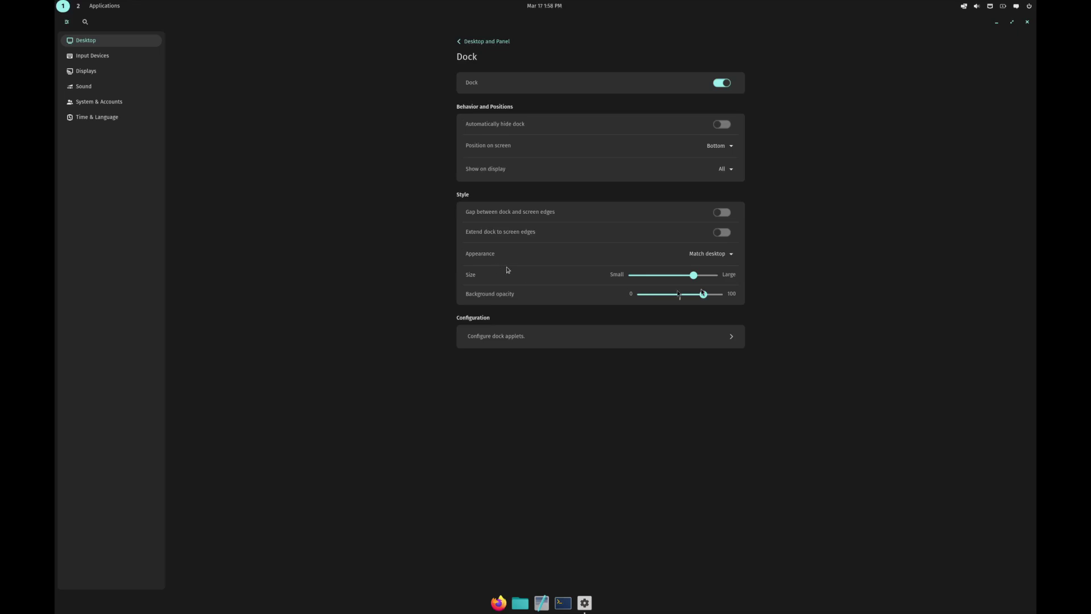
click(718, 147)
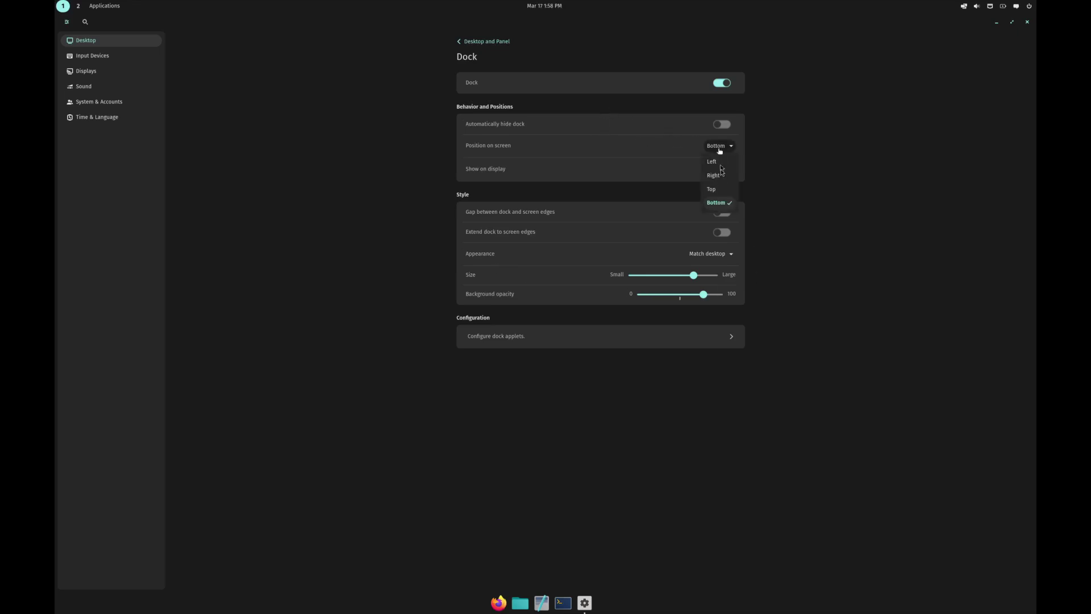
click(720, 192)
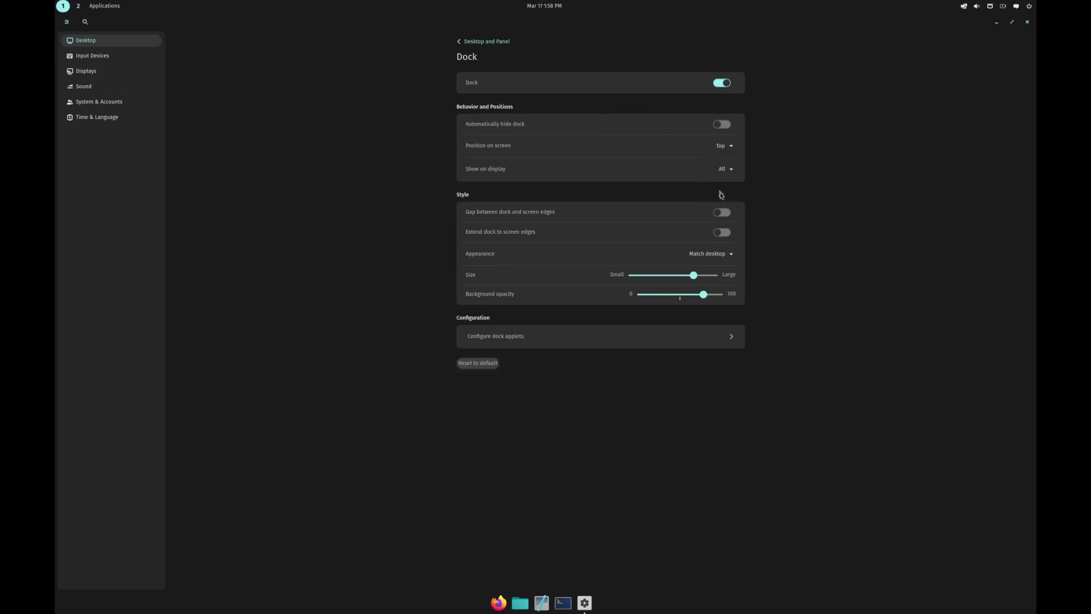
click(722, 146)
click(722, 146)
click(722, 146)
click(721, 161)
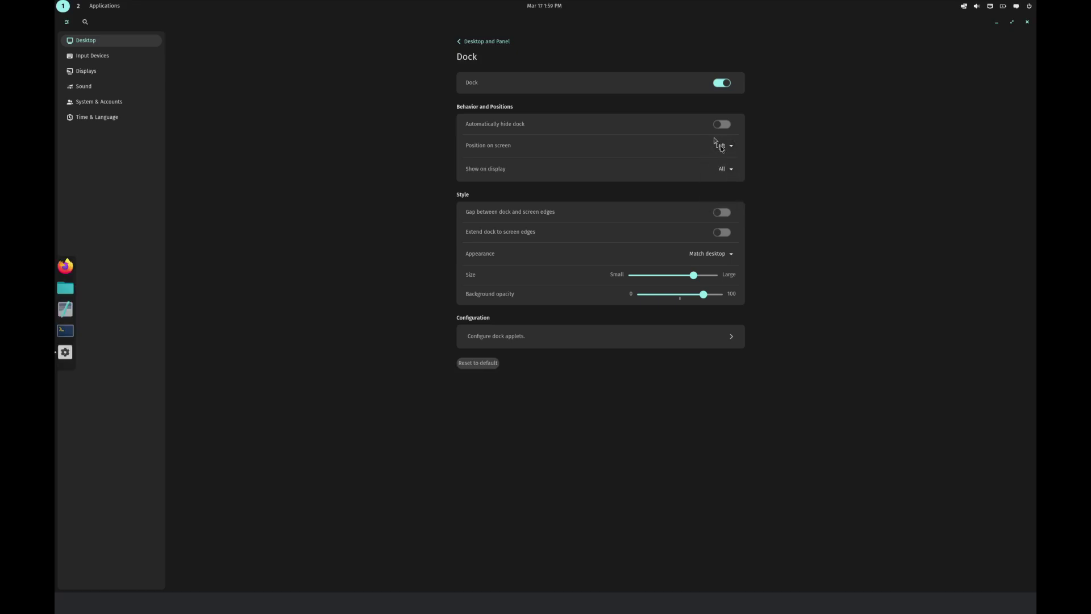
click(722, 149)
click(725, 202)
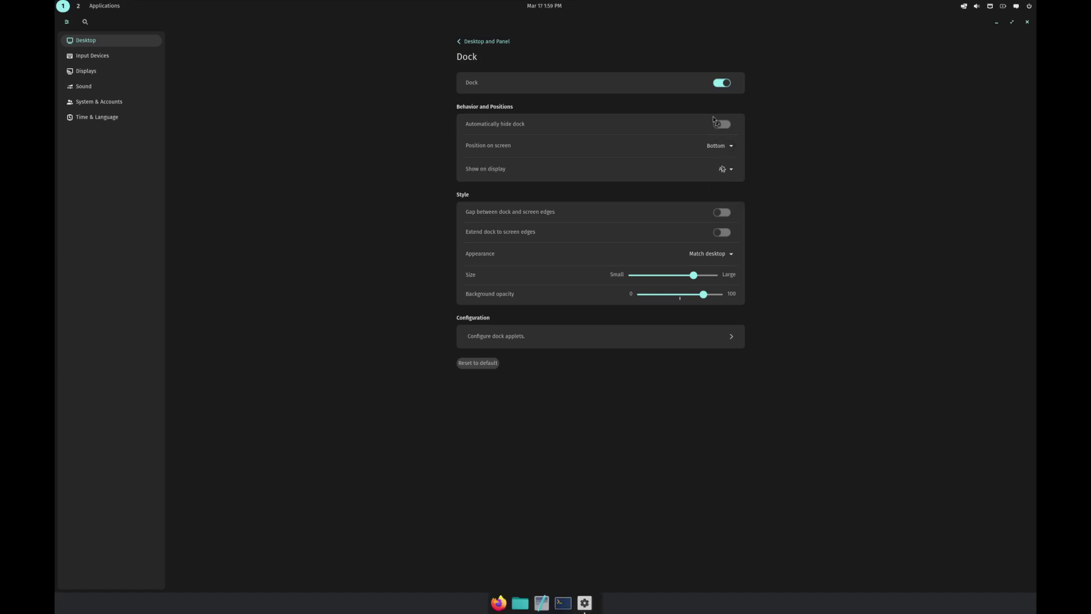
Toggle the dock's auto-hide, edge gap and extend-to-edges switches on and back off.
click(723, 125)
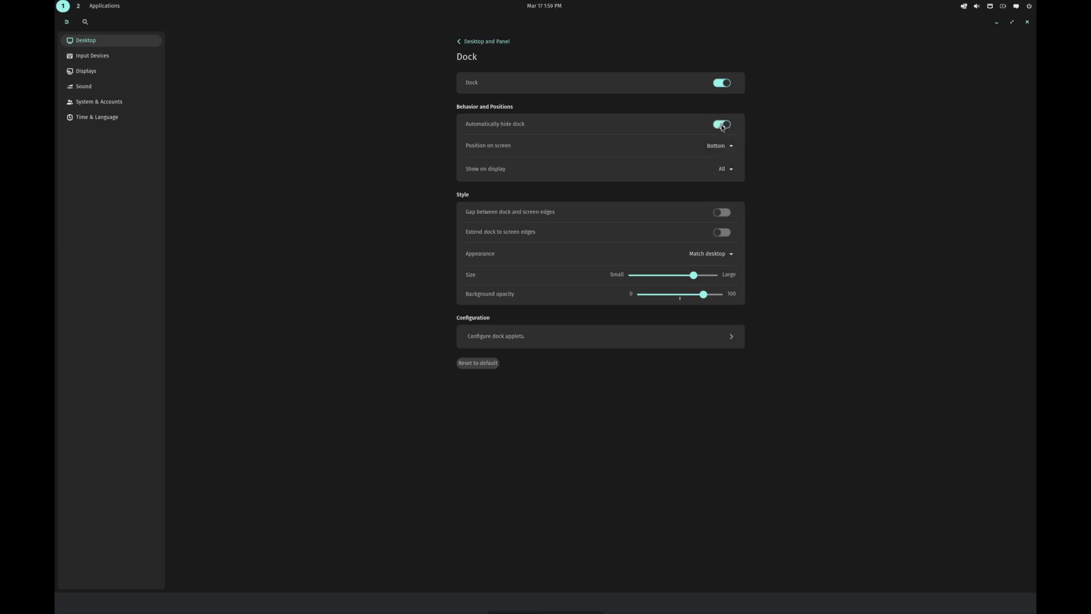
click(722, 125)
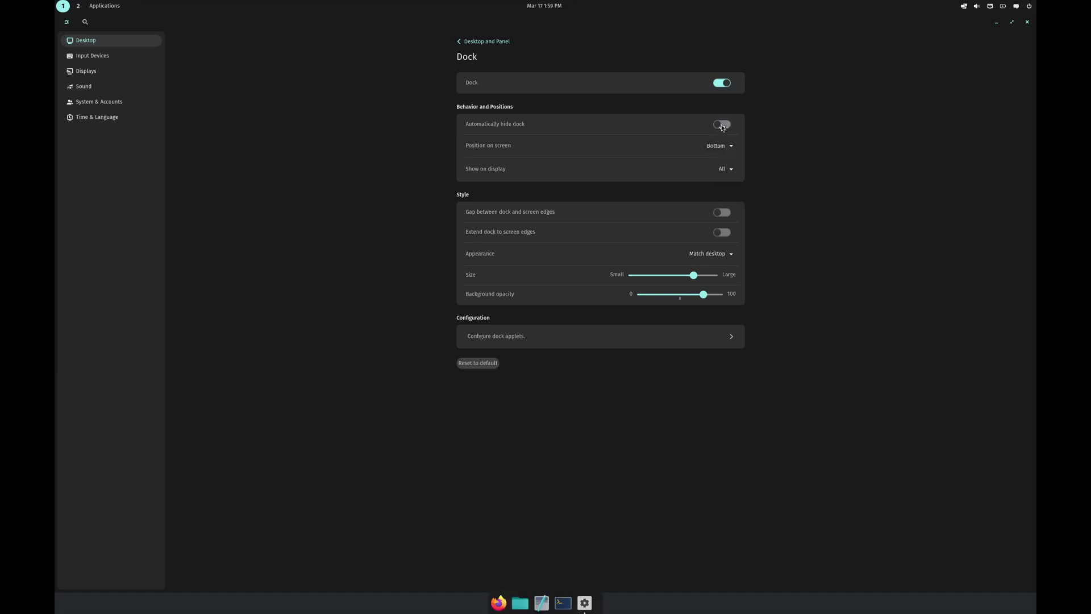
click(720, 212)
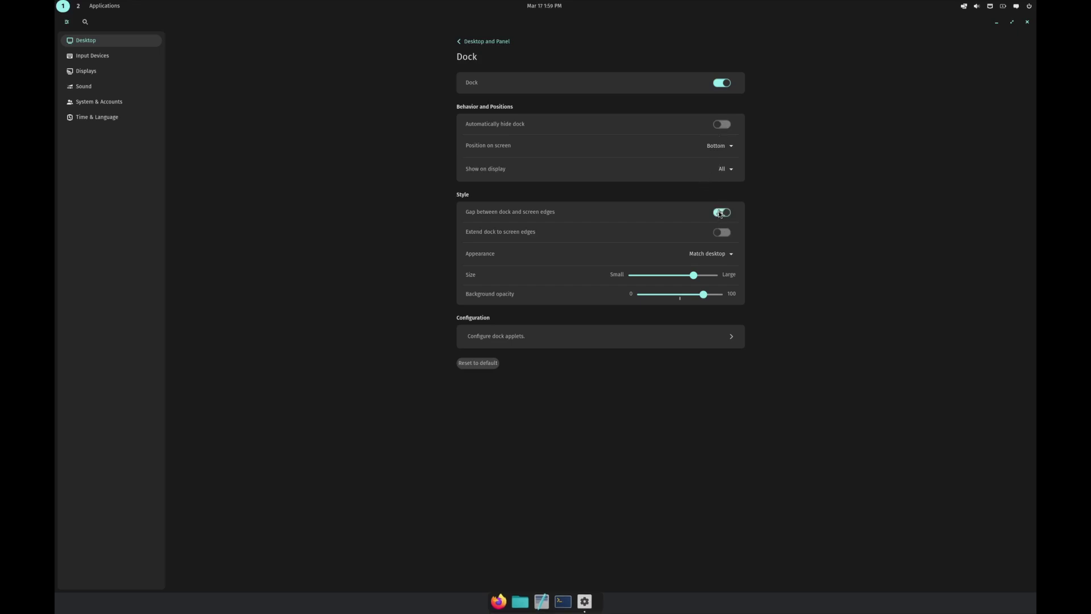
click(719, 213)
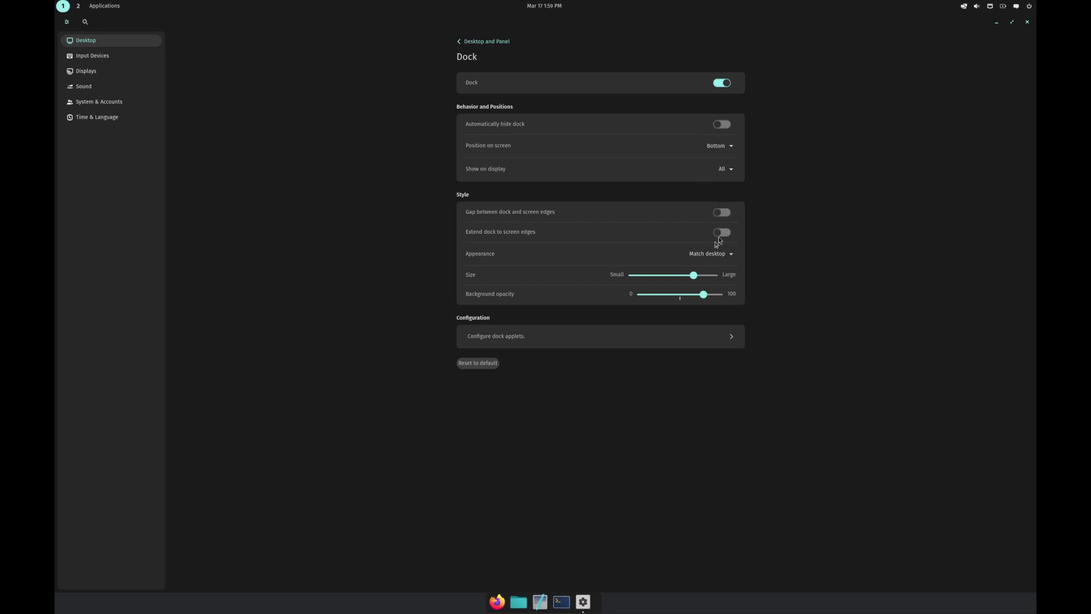
click(720, 237)
click(719, 237)
Add the Cosmic Applet Audio to the dock and check its popup.
click(713, 339)
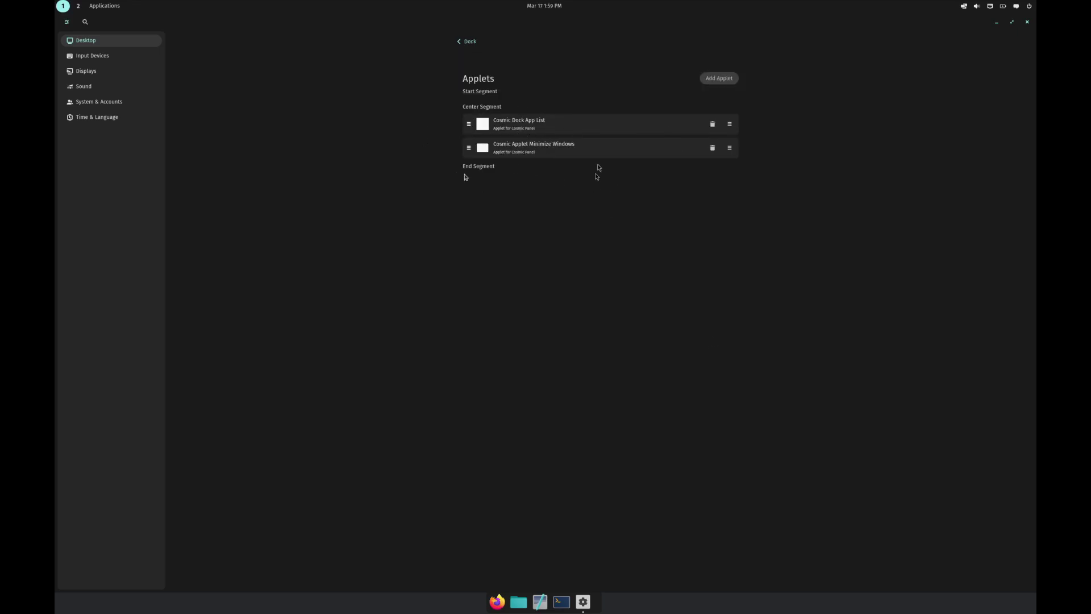
click(713, 80)
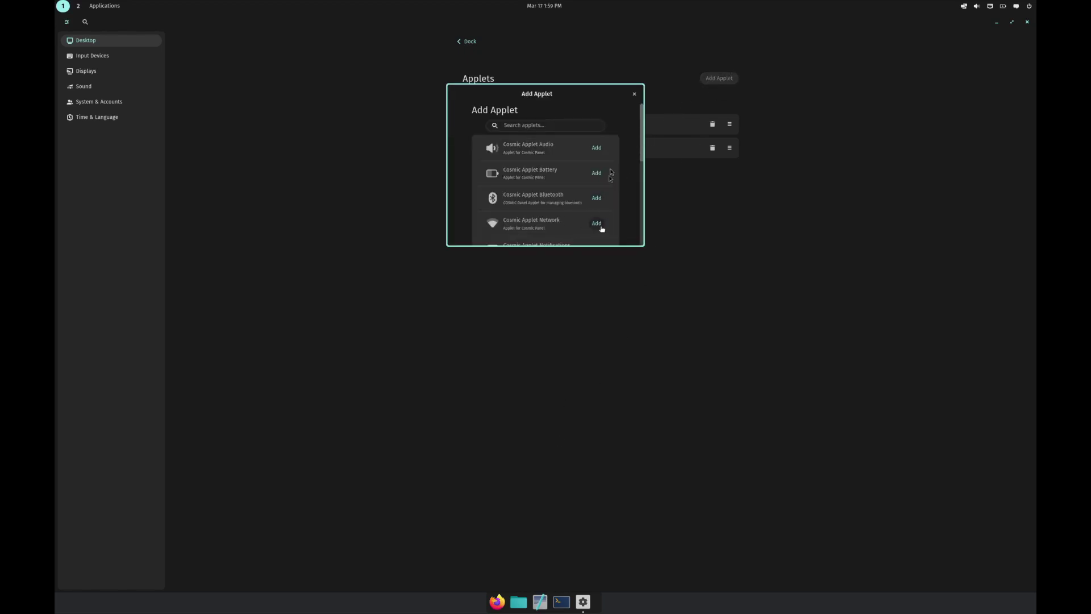
click(596, 149)
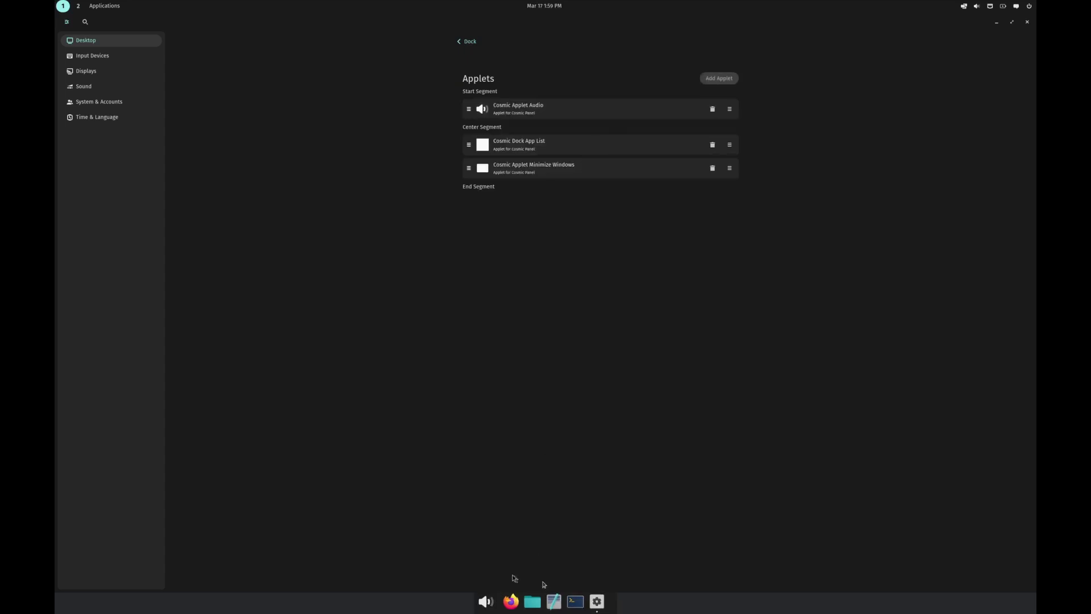
click(487, 602)
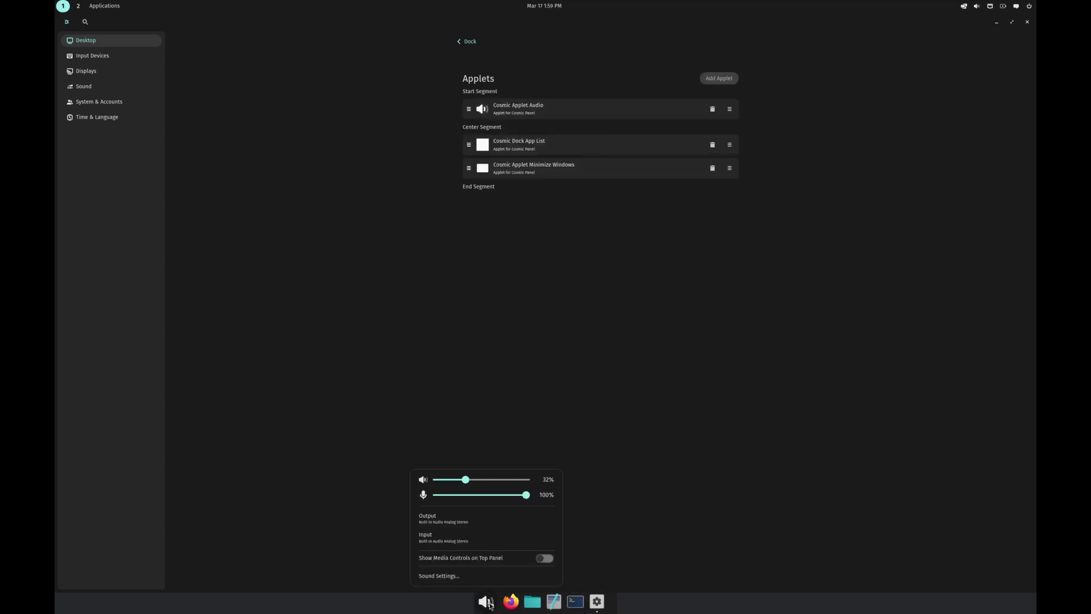
click(487, 601)
Add Cosmic Applet Tiling to the dock's Start Segment and check its popup.
click(717, 78)
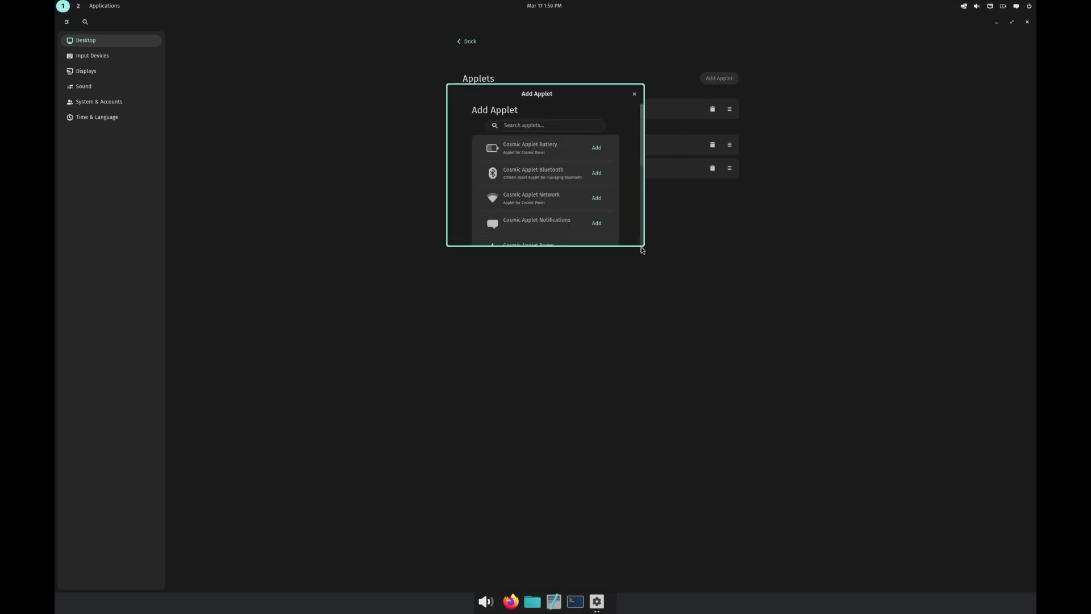
scroll(643, 247, down, 10)
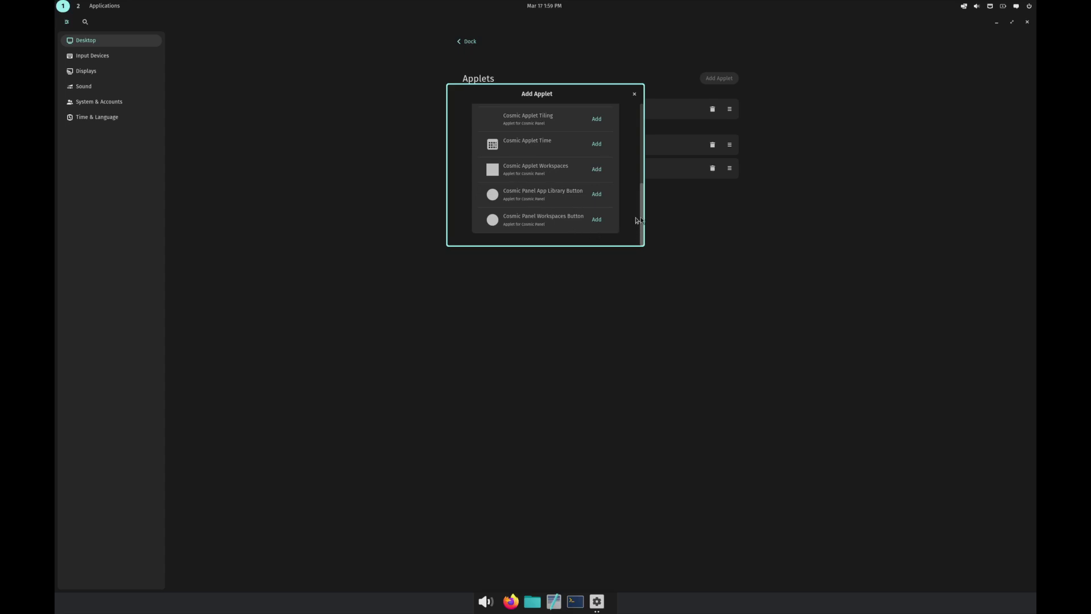
drag(639, 220, 637, 175)
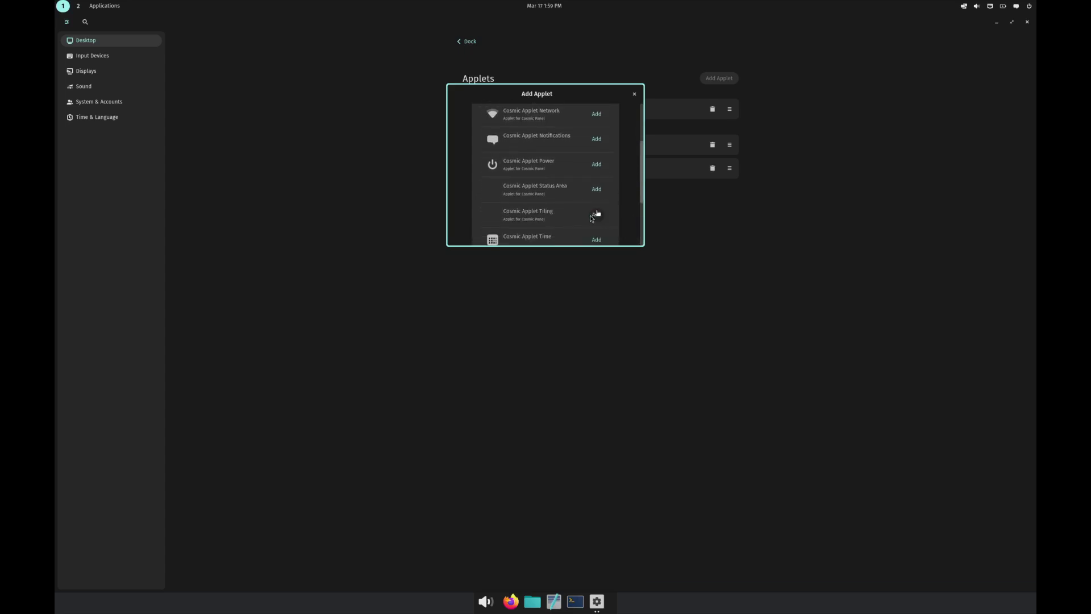
click(591, 214)
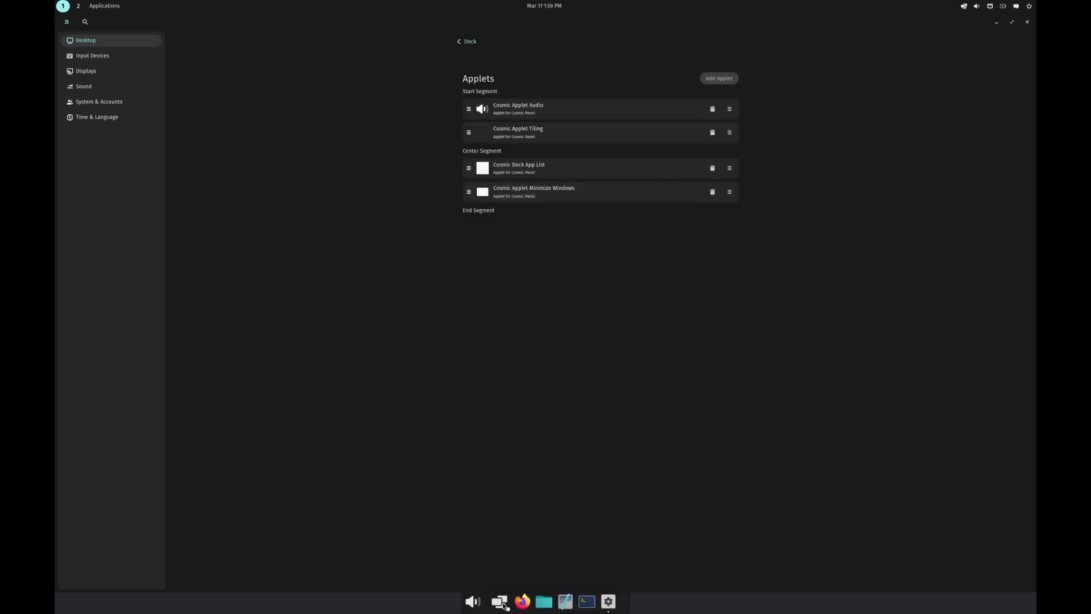
click(503, 604)
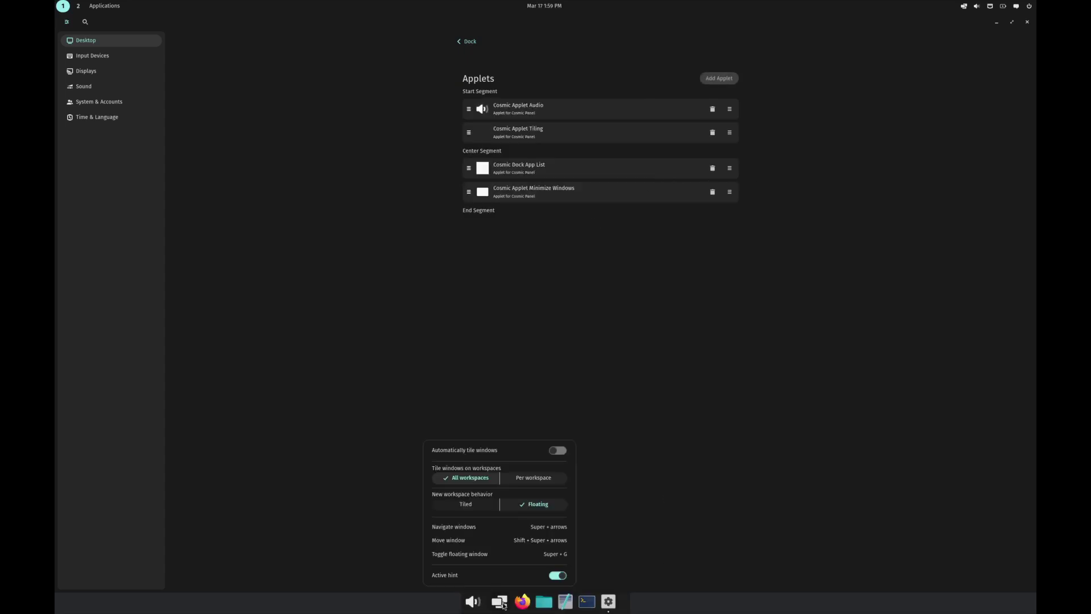
click(504, 604)
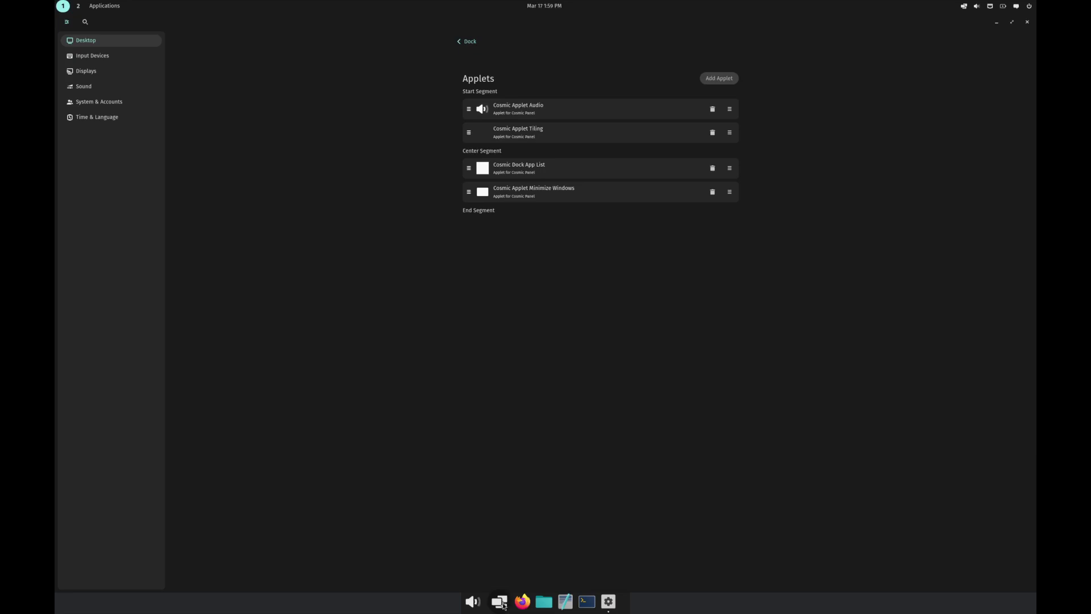
View Input Devices > Keyboard shortcuts, then Displays, ending on the Sound page.
click(100, 59)
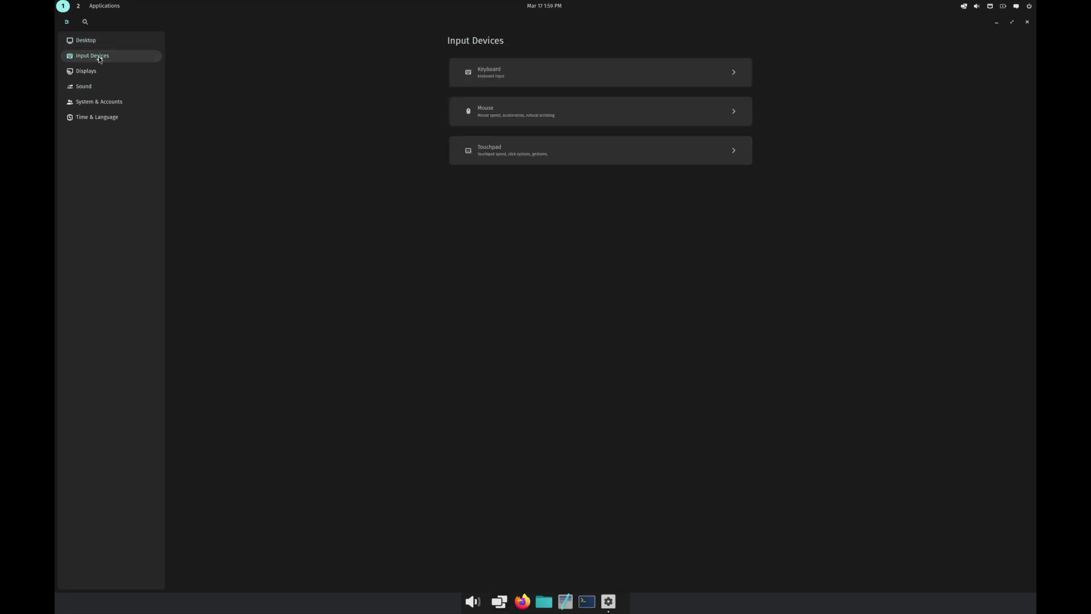
click(513, 72)
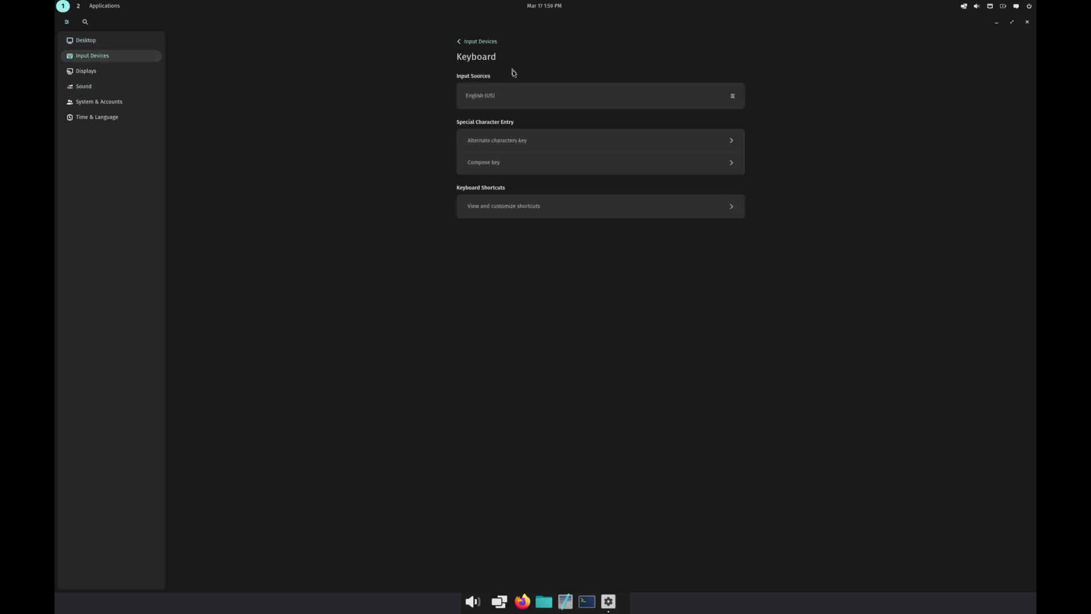
click(504, 207)
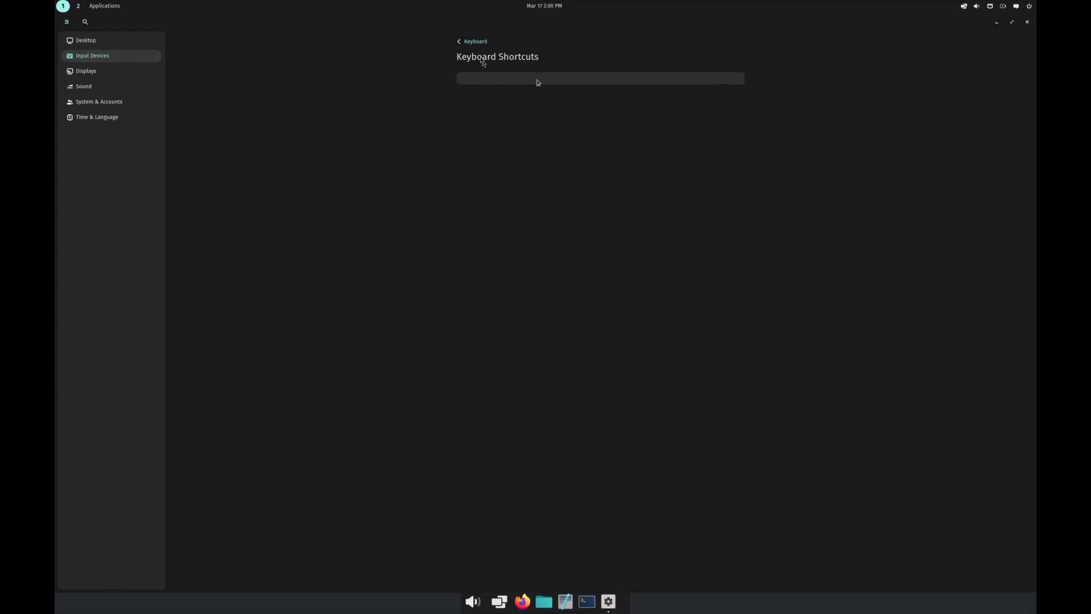
click(474, 42)
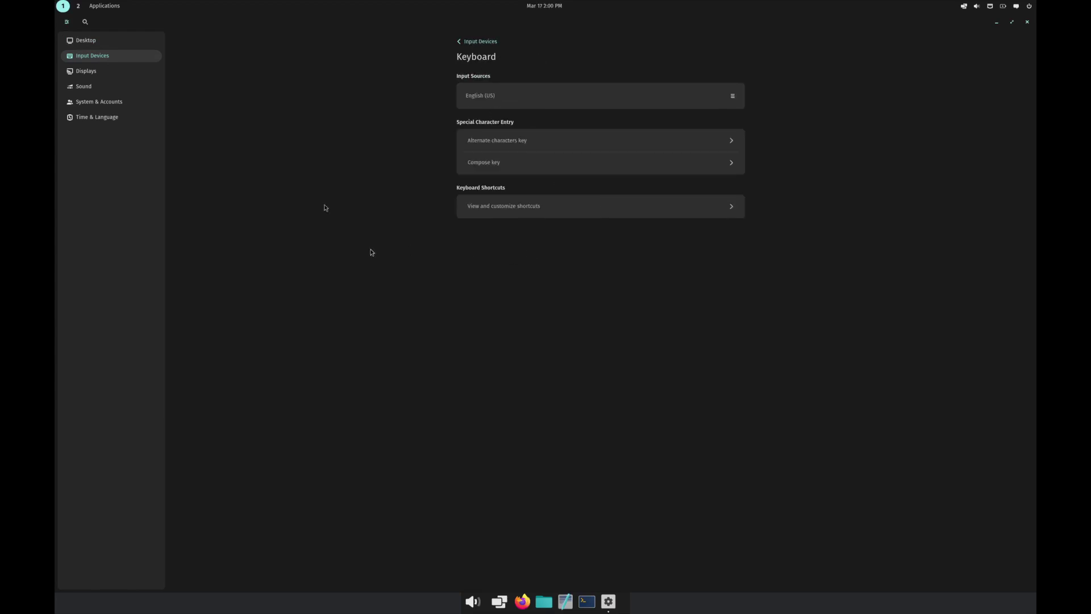
click(100, 72)
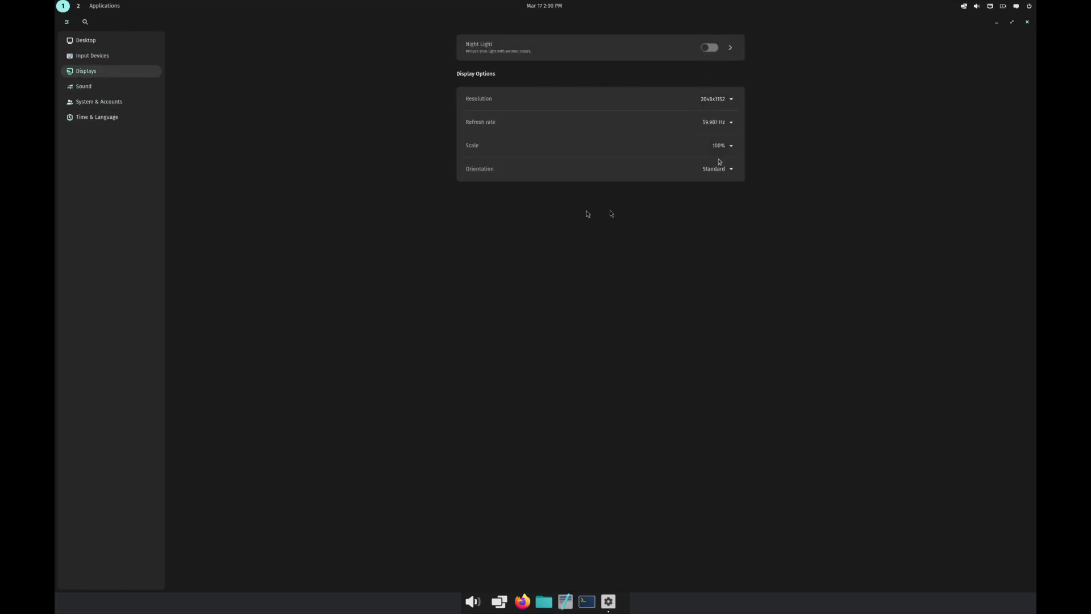
click(89, 87)
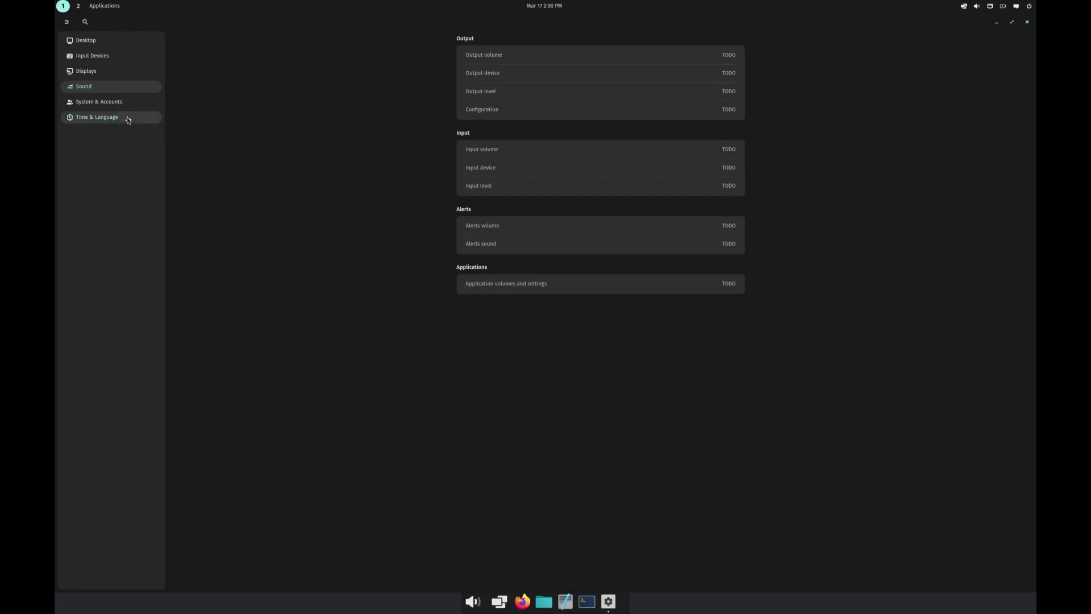
Under System & Accounts, view the Users, About and Firmware pages.
click(105, 101)
click(564, 70)
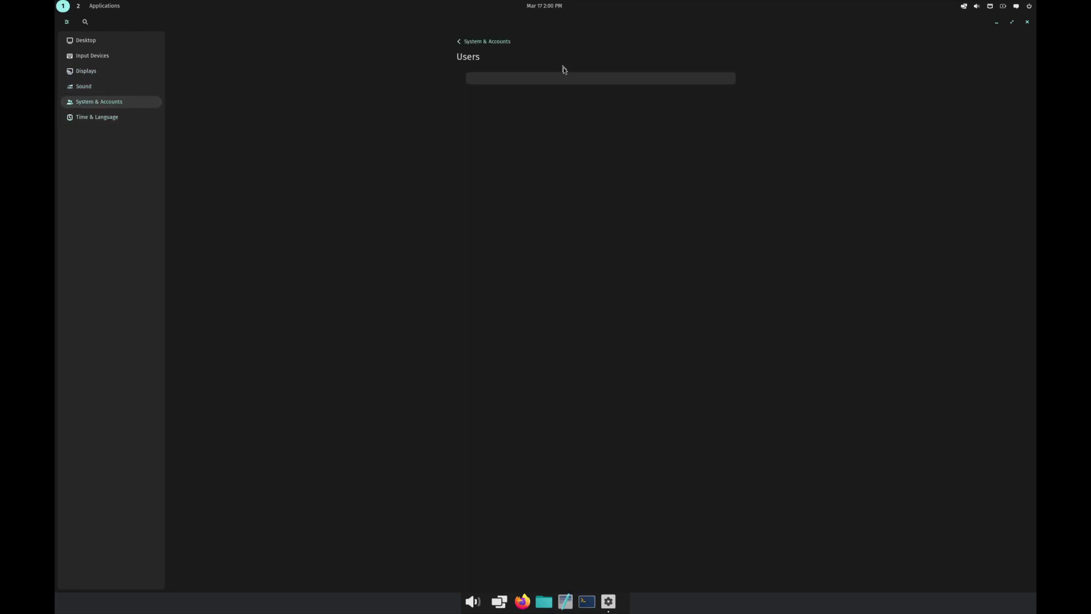
click(480, 41)
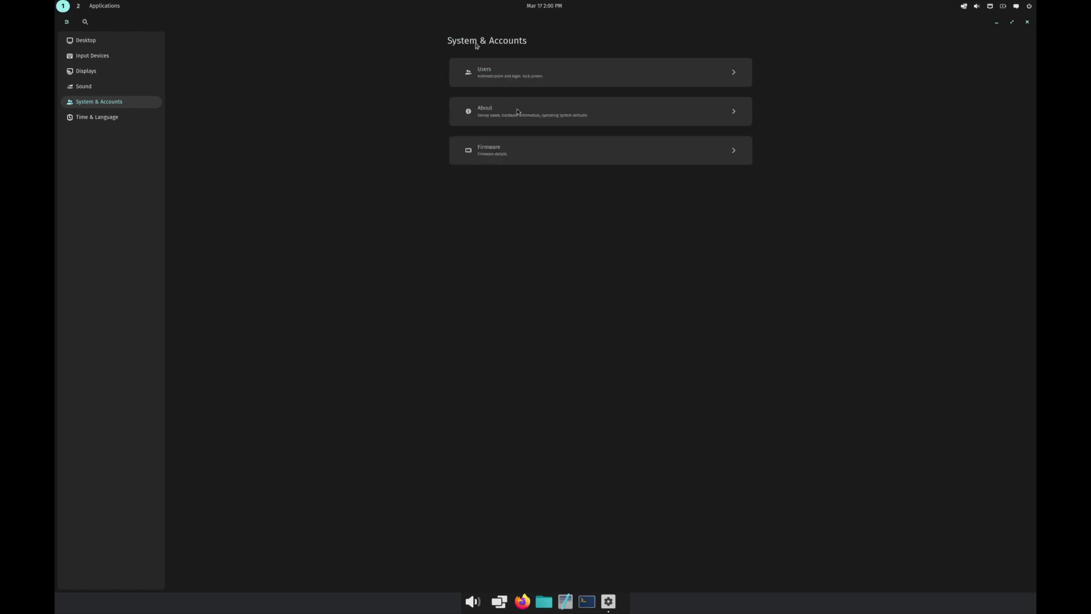
click(518, 122)
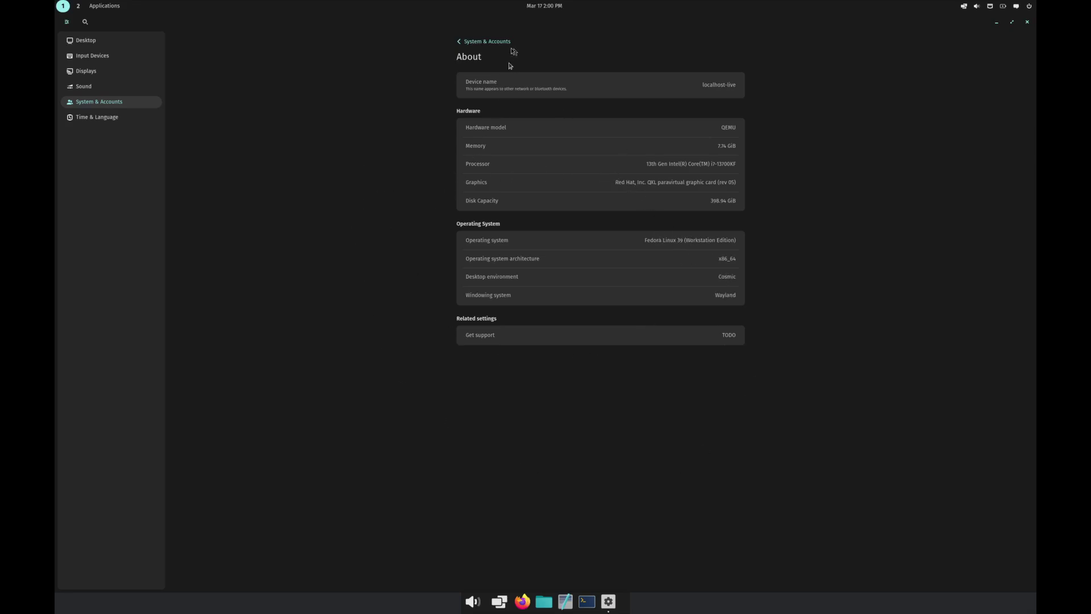
click(487, 42)
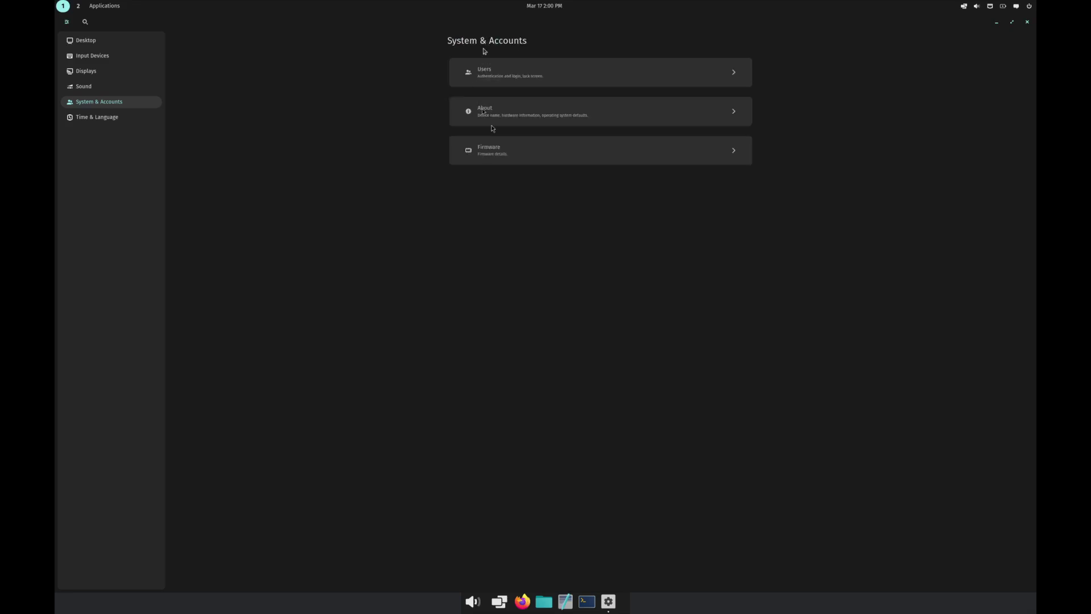
click(511, 162)
click(488, 42)
Collapse and restore the navigation sidebar, then close Settings with Super+Q.
click(68, 23)
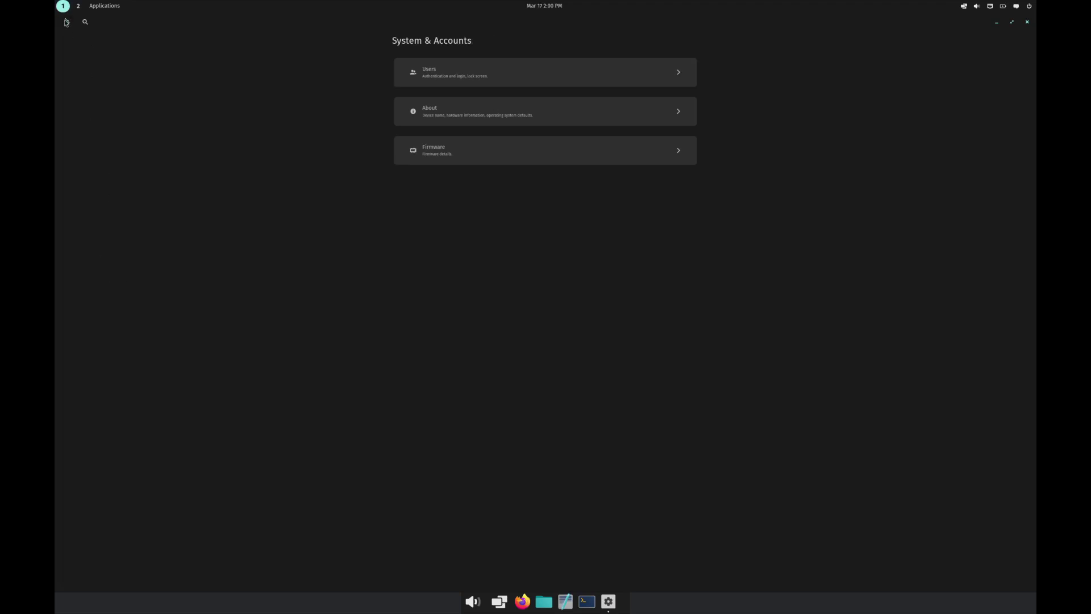
click(66, 23)
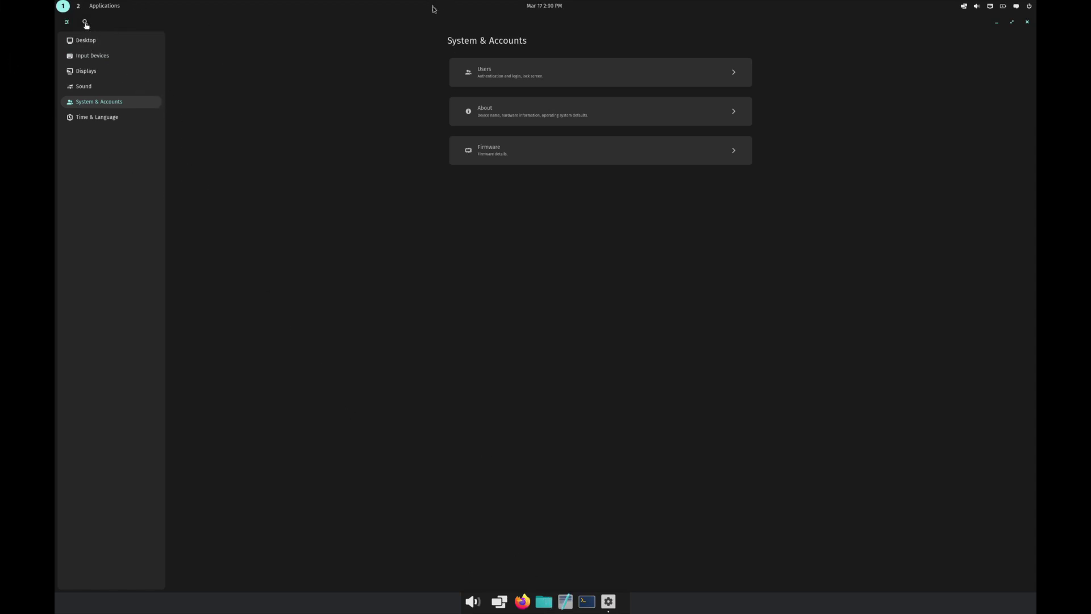
key(super+q)
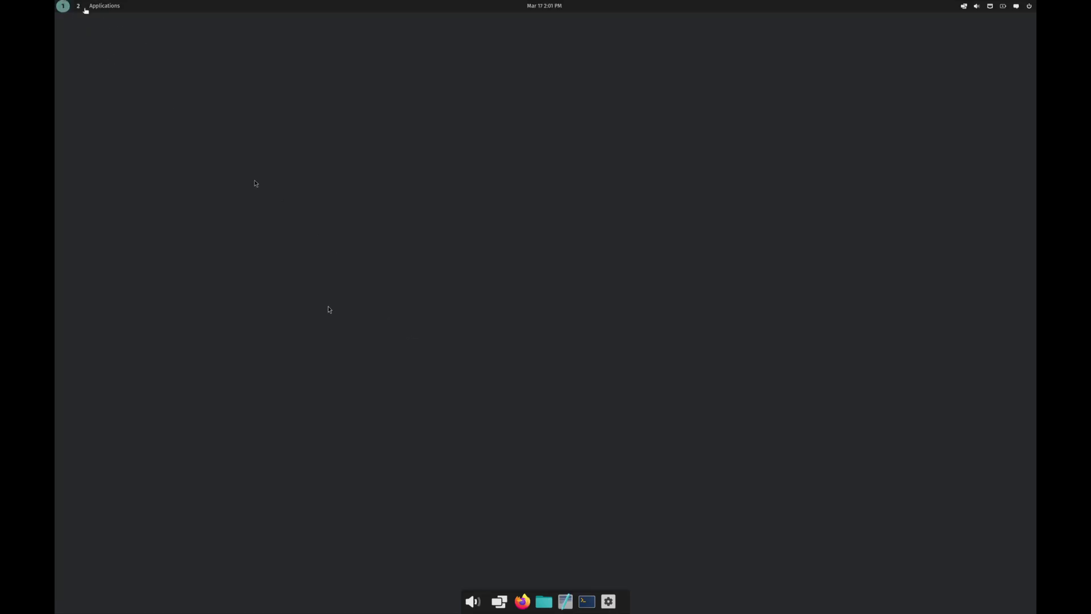
Reopen Settings from the dock and view Time & Language > Date & Time.
click(607, 602)
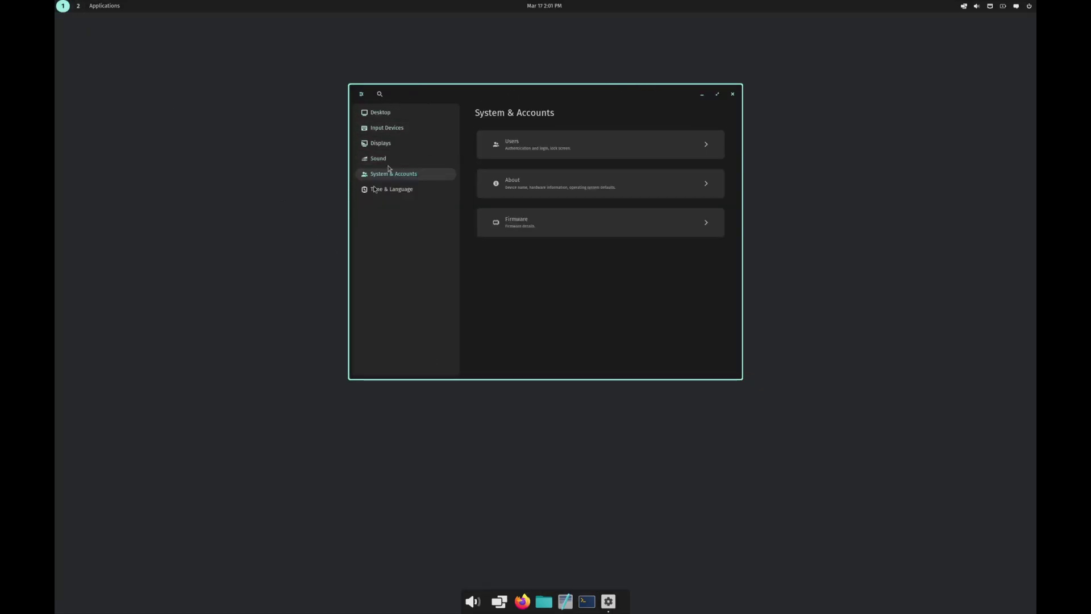
click(399, 192)
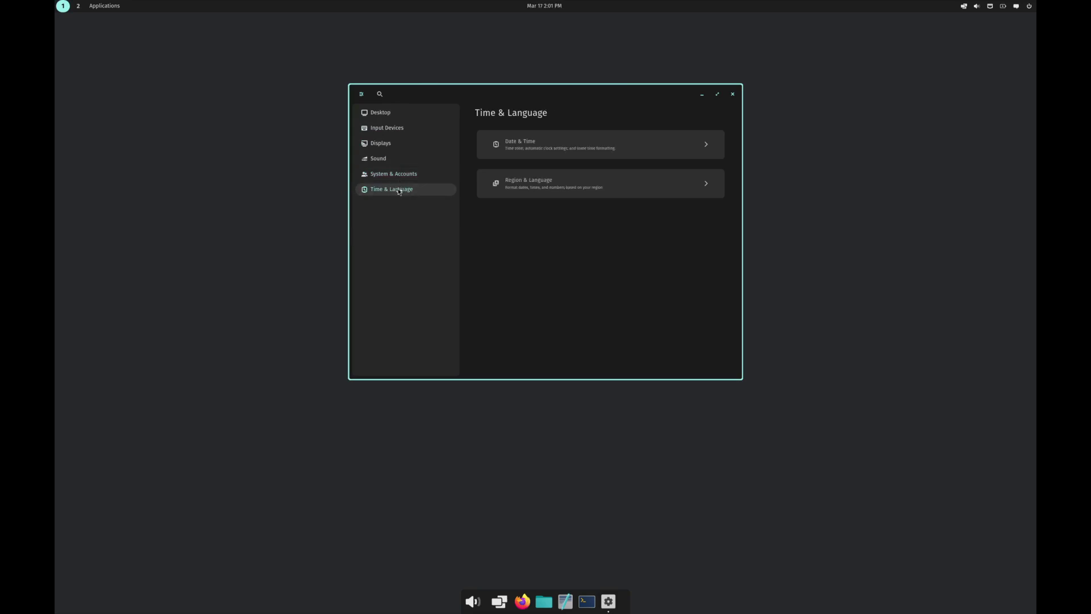
click(599, 143)
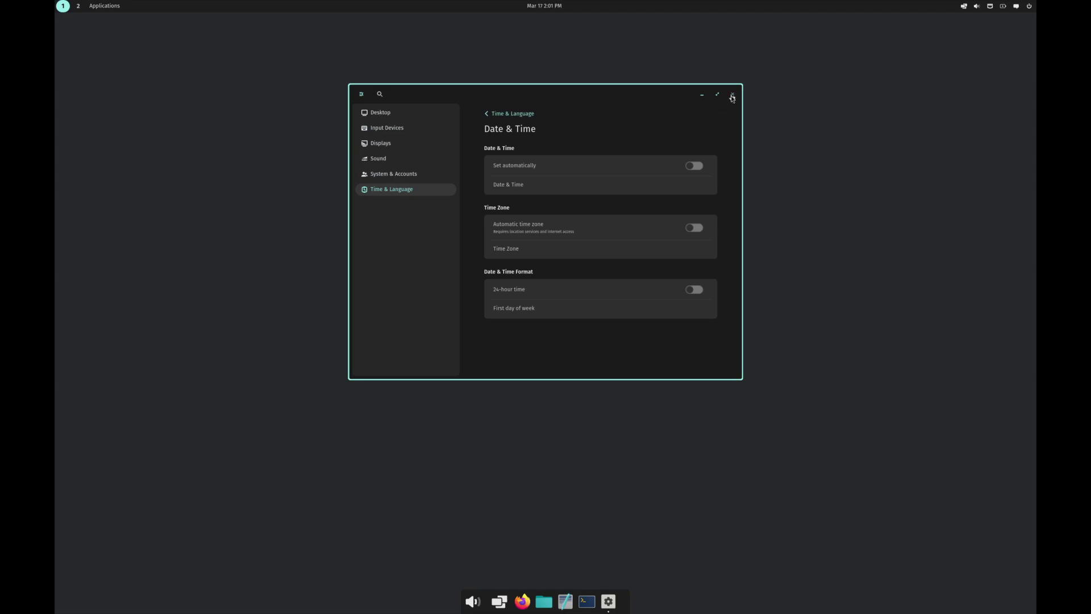
Minimize and restore the Settings window, then close it.
click(703, 93)
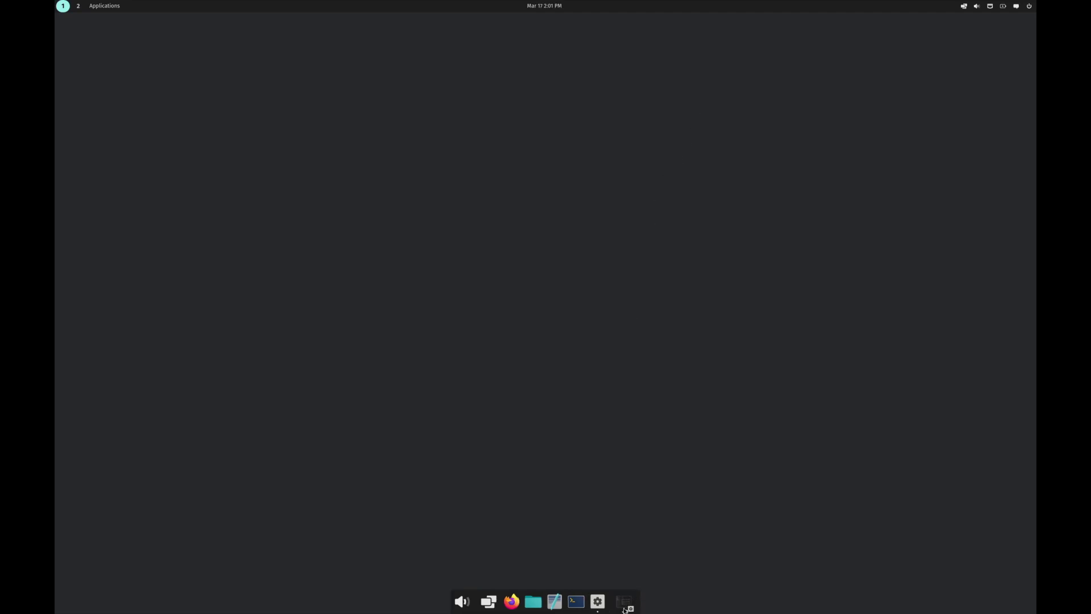
click(624, 603)
click(732, 95)
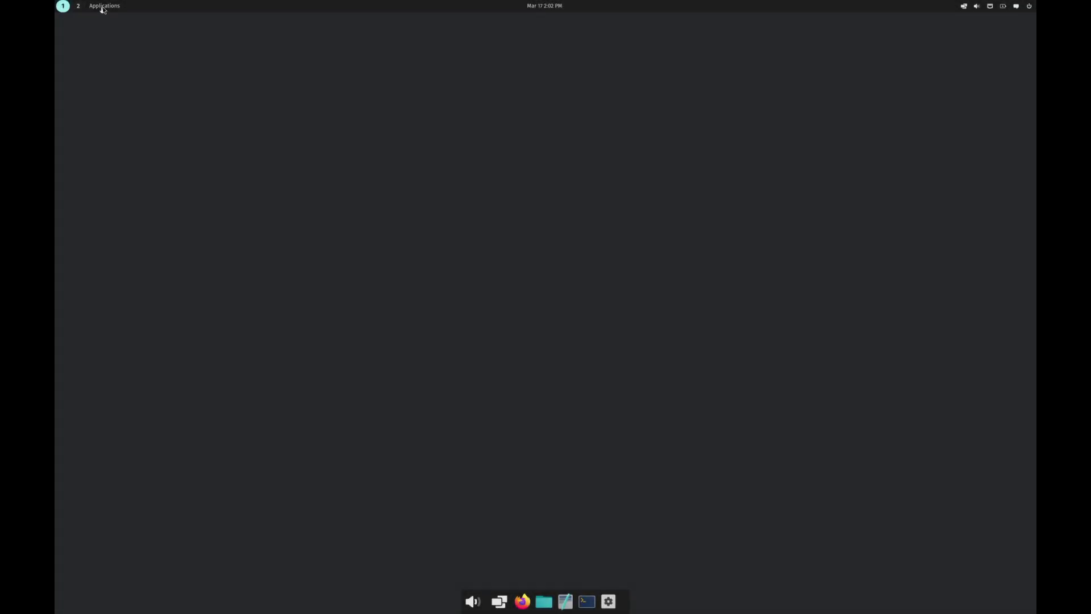
Open the App Library, view the Office, System and Utilities groups, and return to Library Home.
click(103, 7)
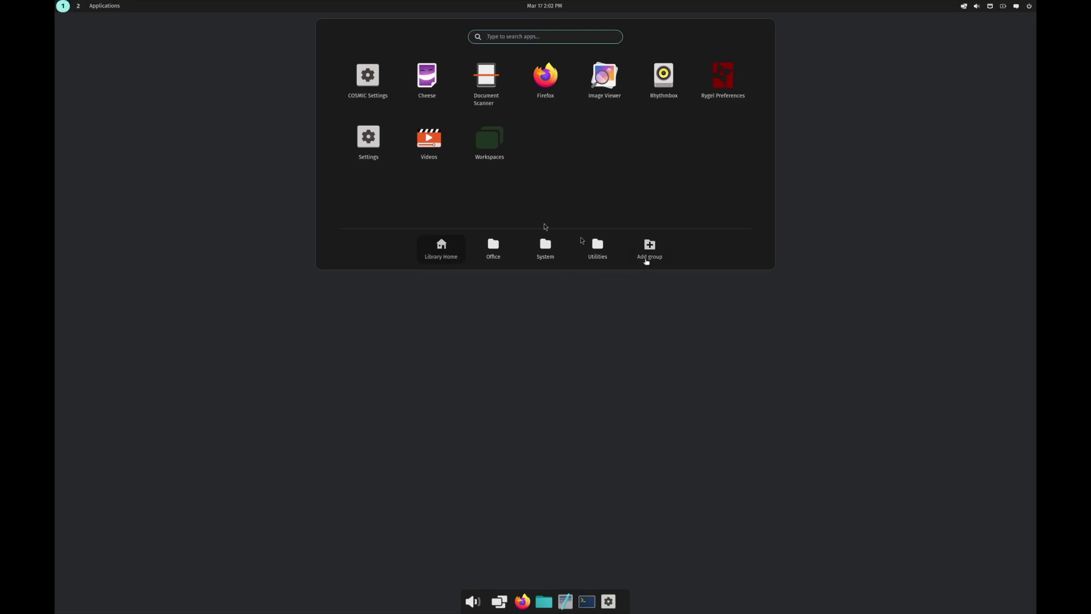
click(492, 246)
click(543, 249)
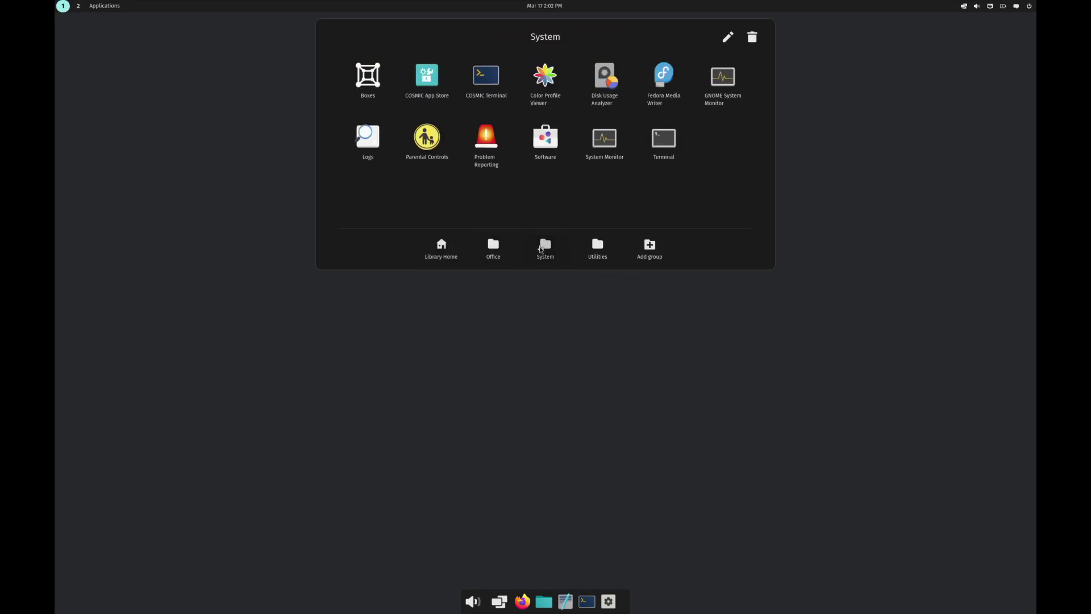
click(597, 249)
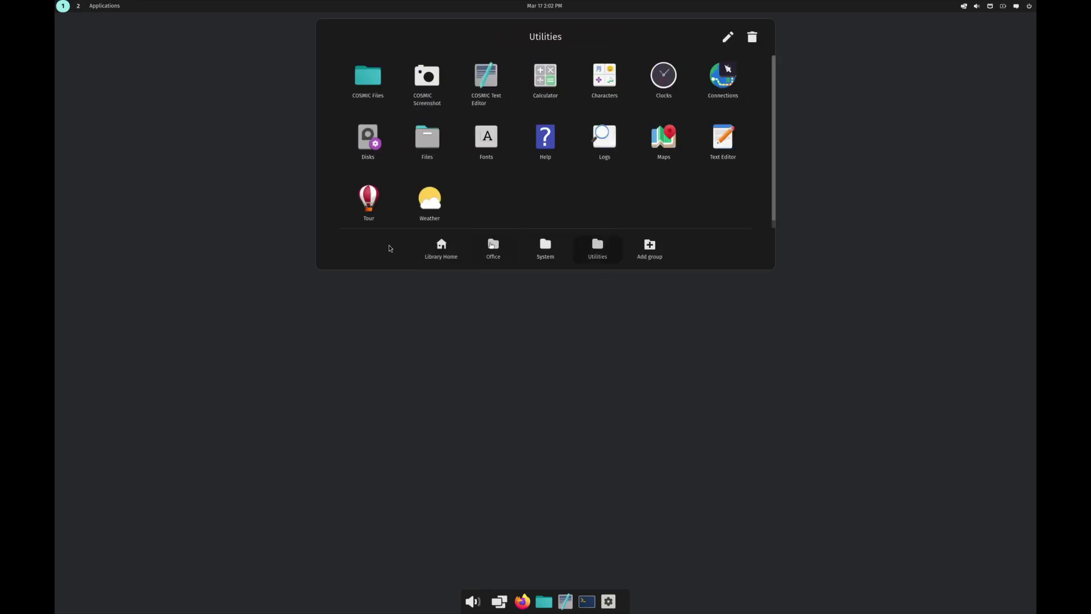
click(441, 250)
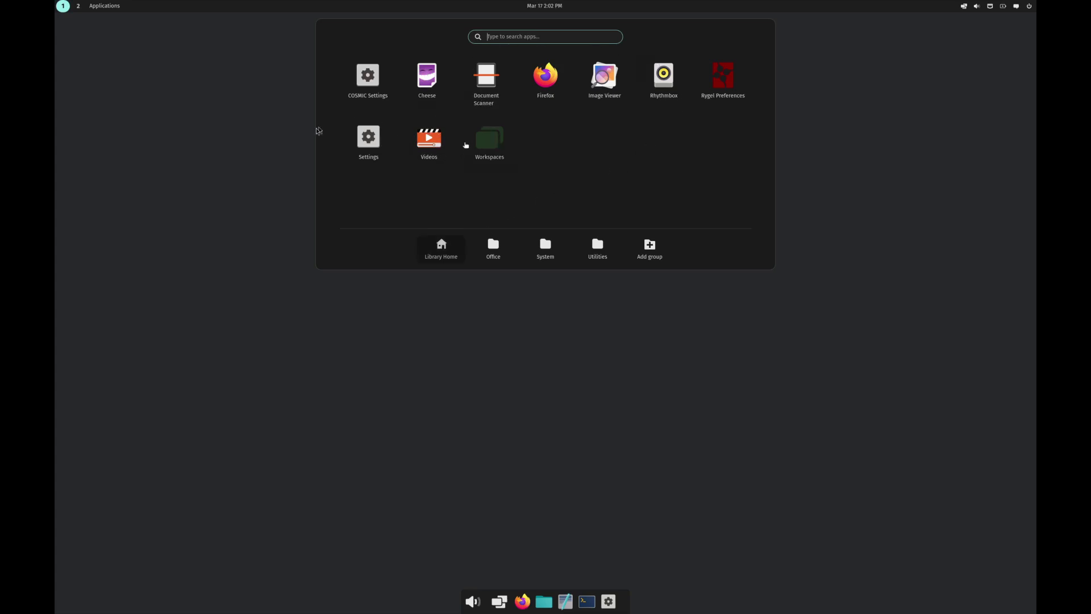
Launch Rhythmbox, maximize and restore its window, then close it.
click(652, 87)
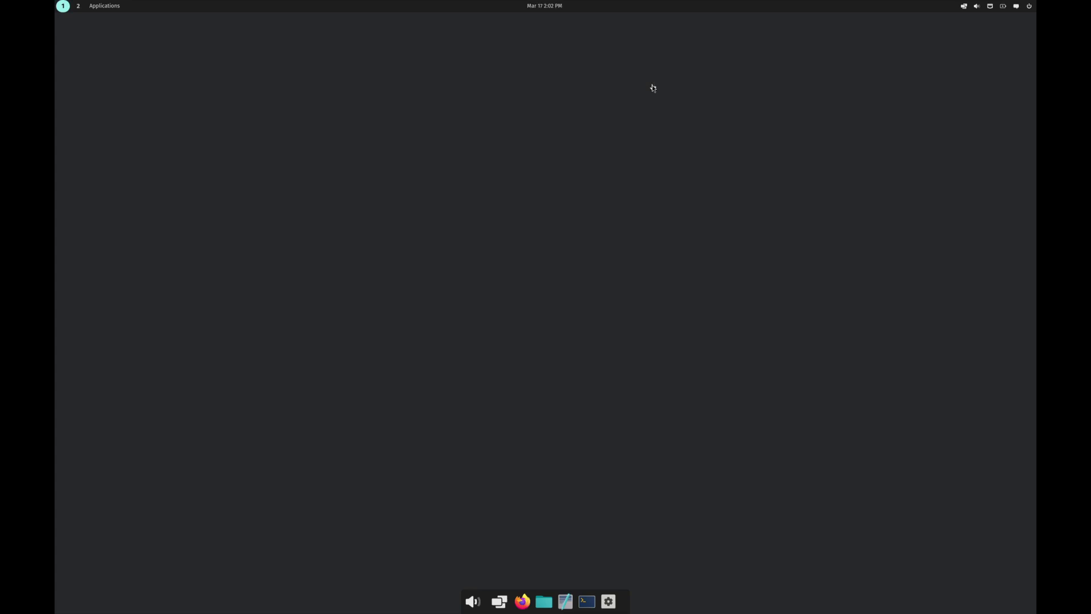
double_click(655, 92)
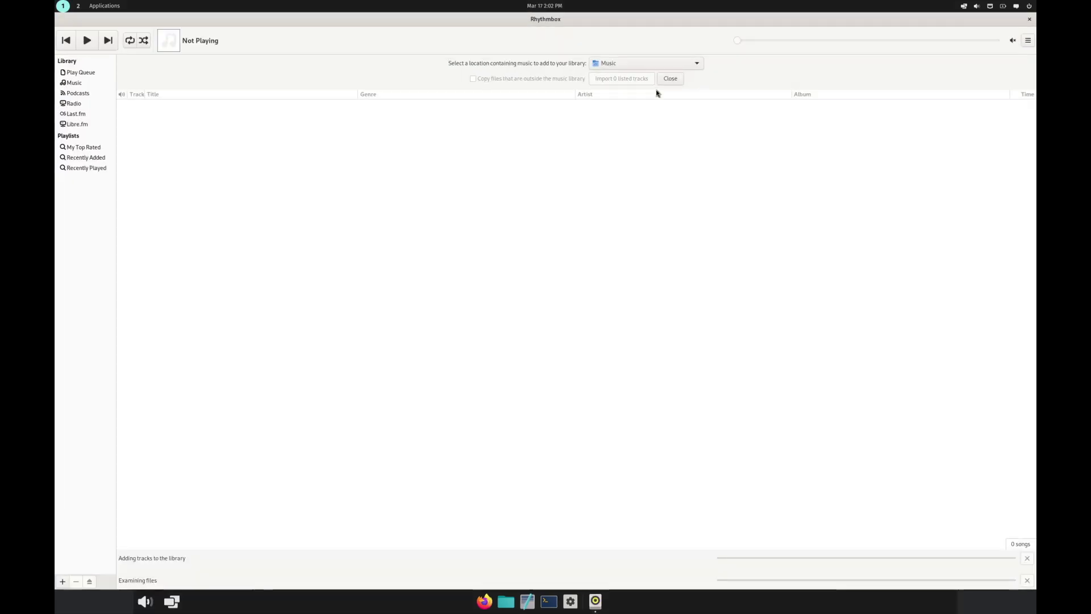
double_click(666, 33)
click(692, 89)
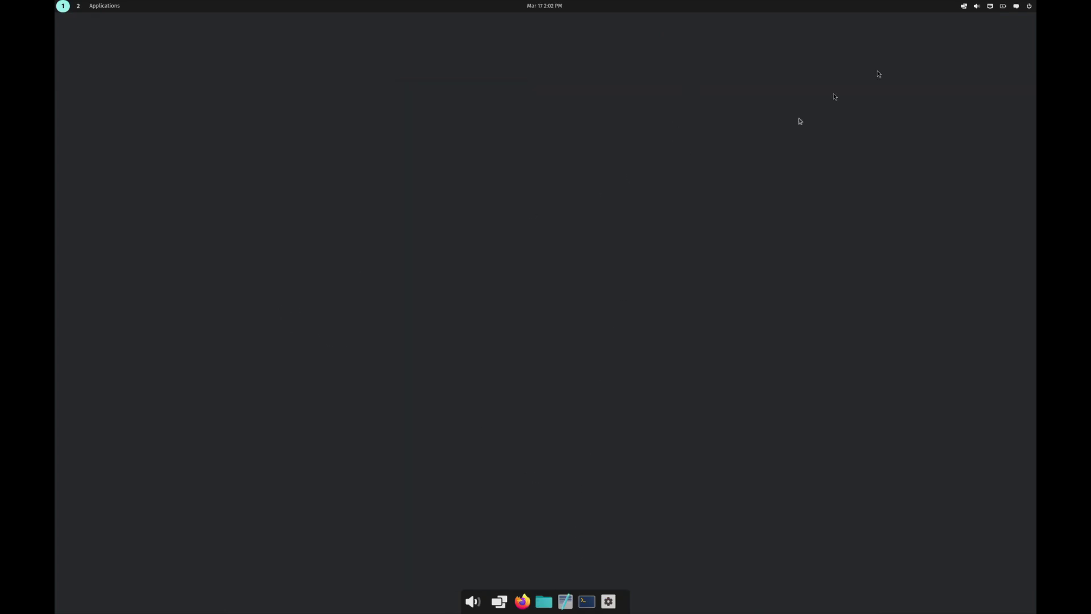
click(964, 7)
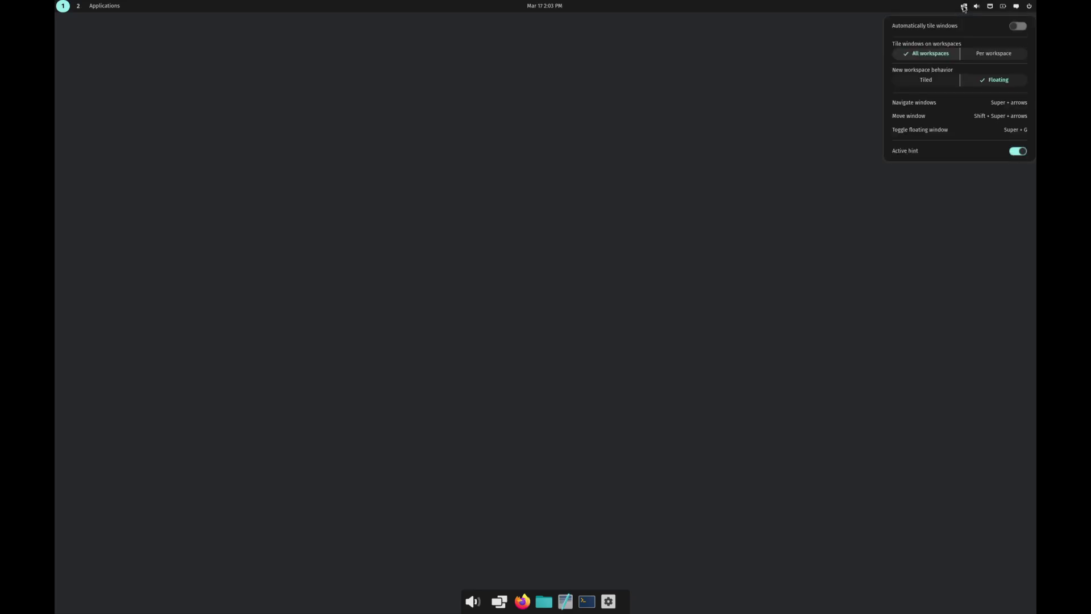
click(964, 7)
click(974, 8)
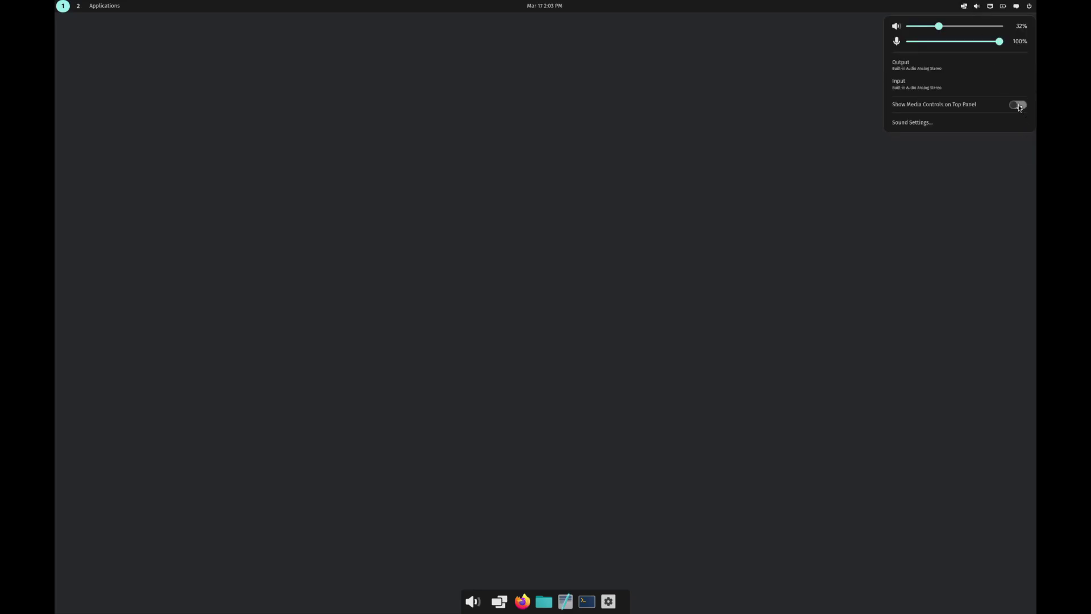
click(990, 10)
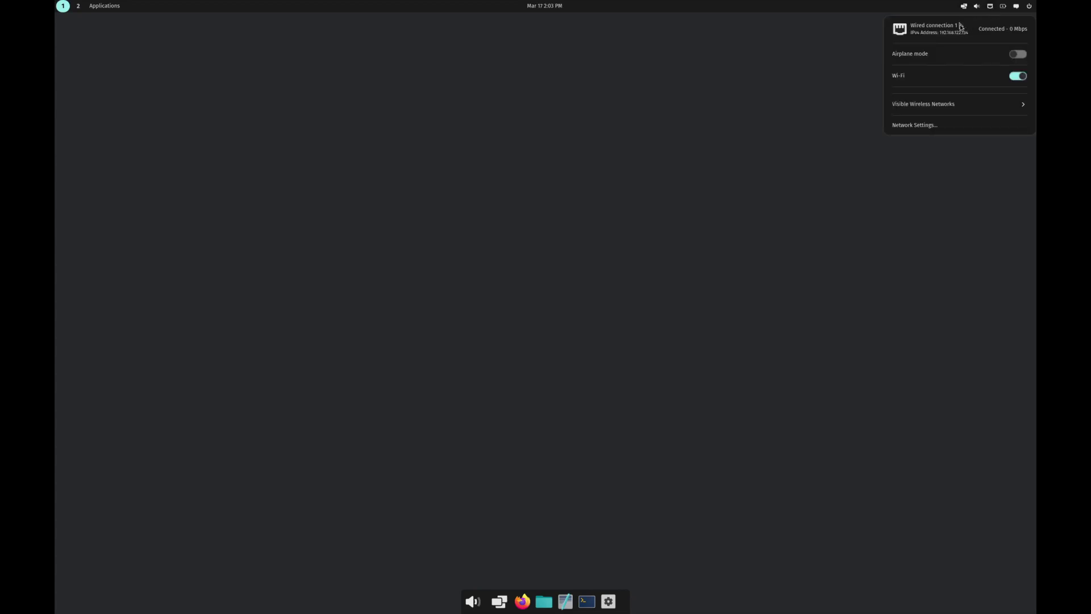
click(926, 126)
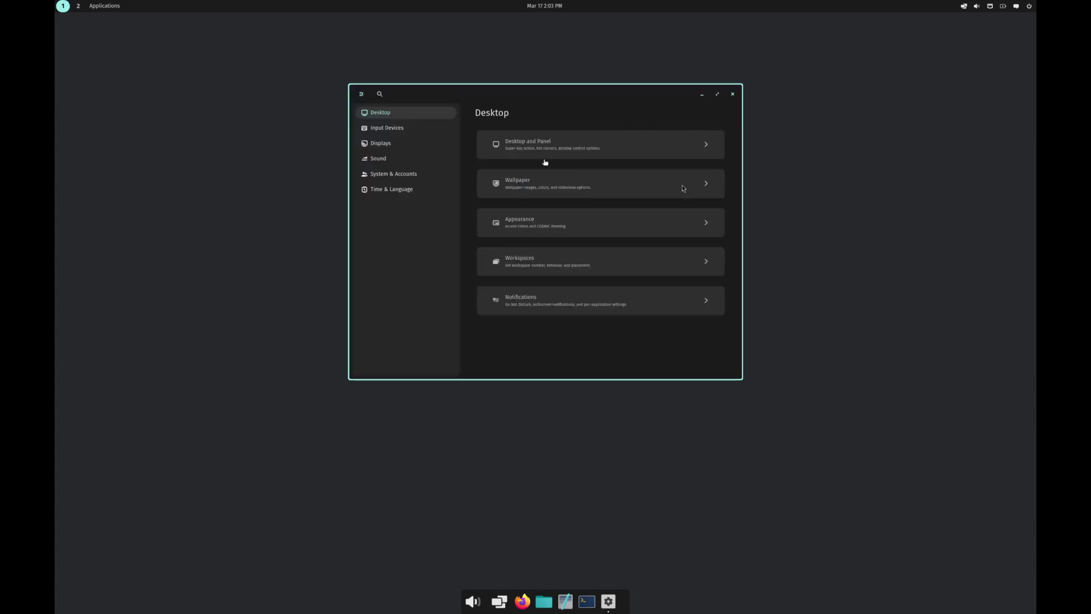
click(731, 96)
click(1003, 7)
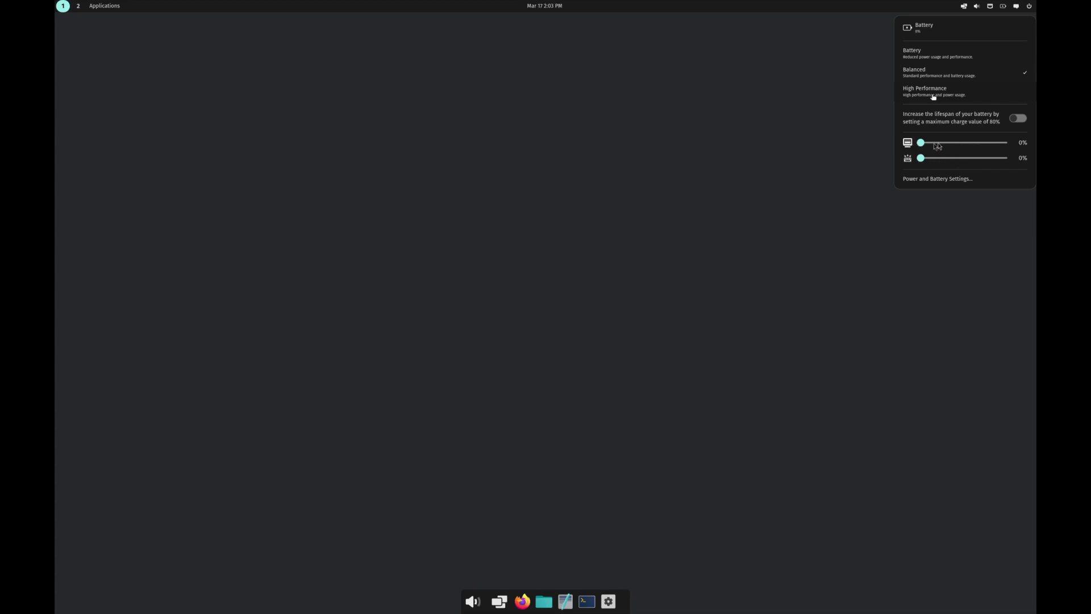
click(1018, 7)
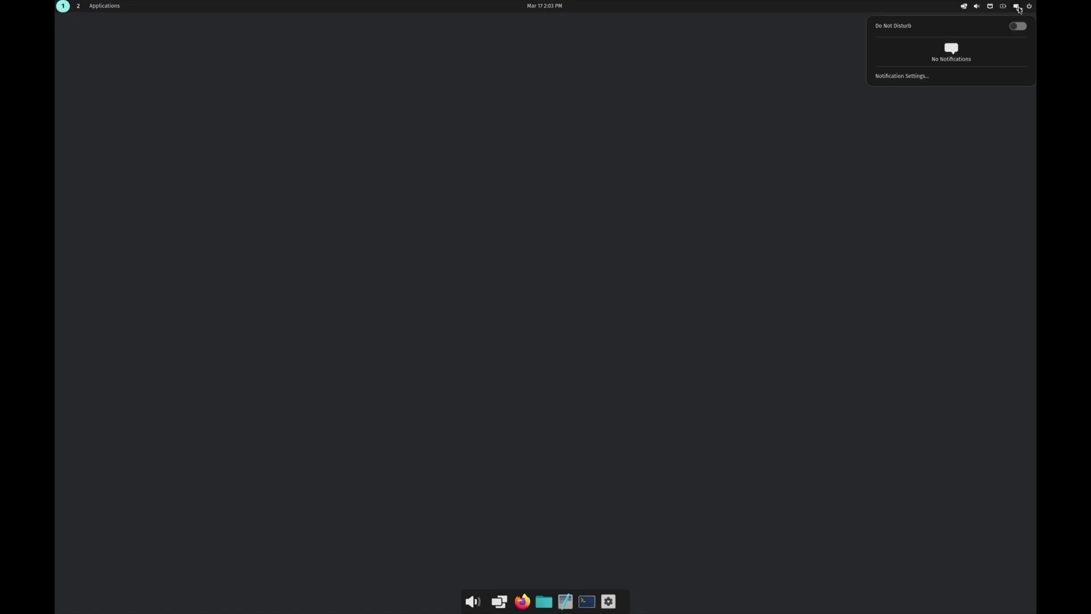
click(1017, 7)
click(1029, 6)
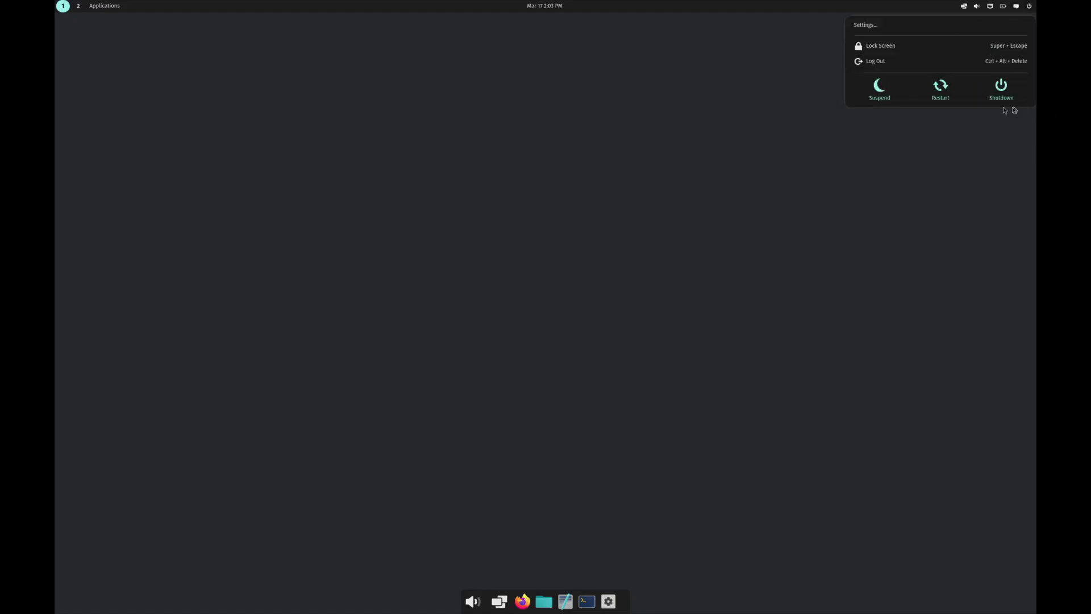
click(468, 574)
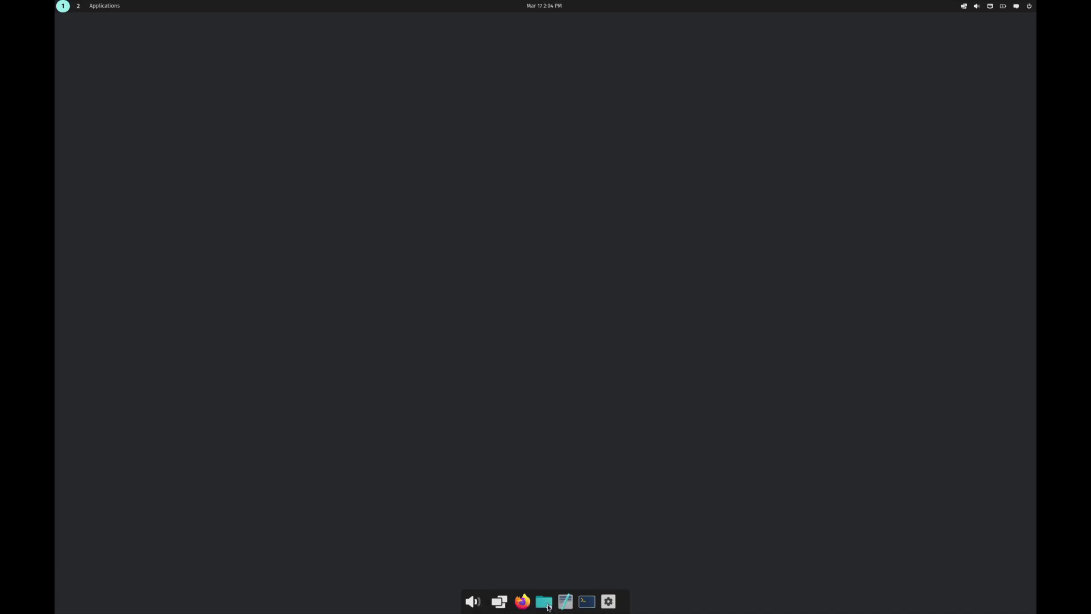
Launch Files and open the home folder in a second tab.
click(547, 603)
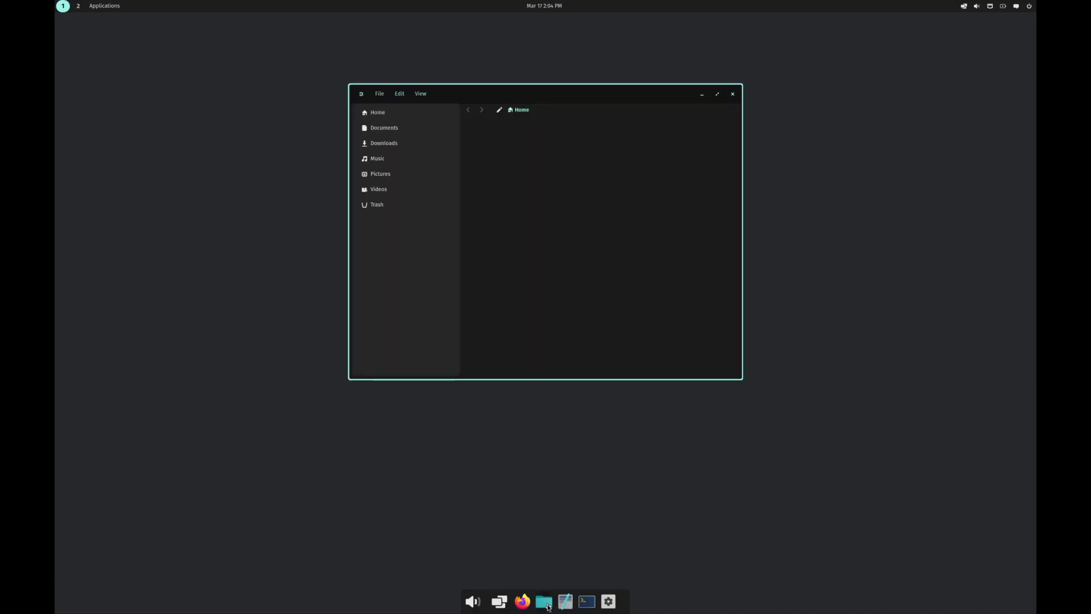
click(379, 94)
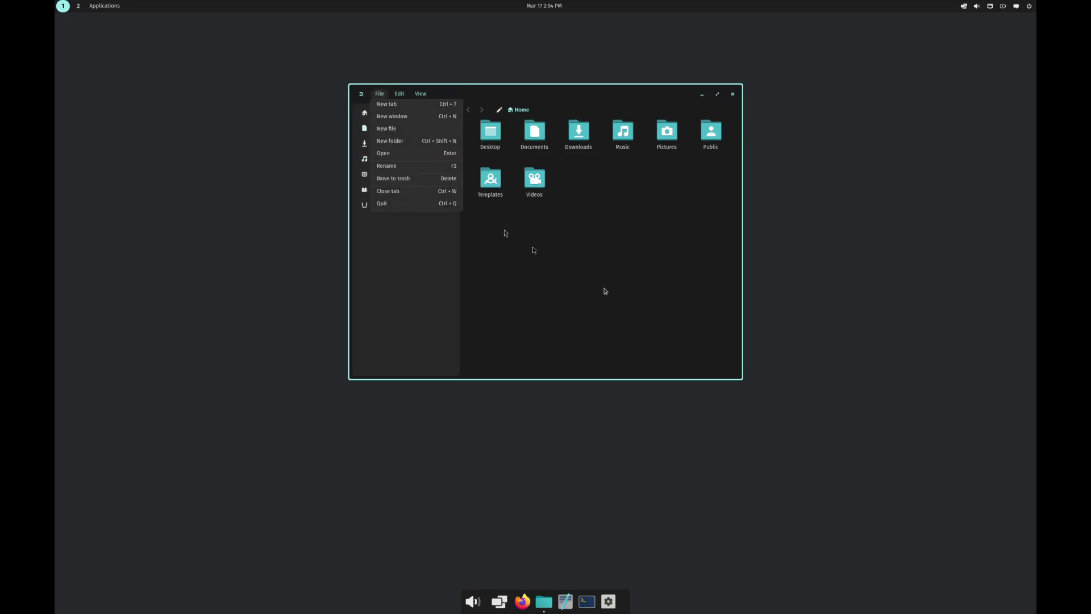
click(412, 103)
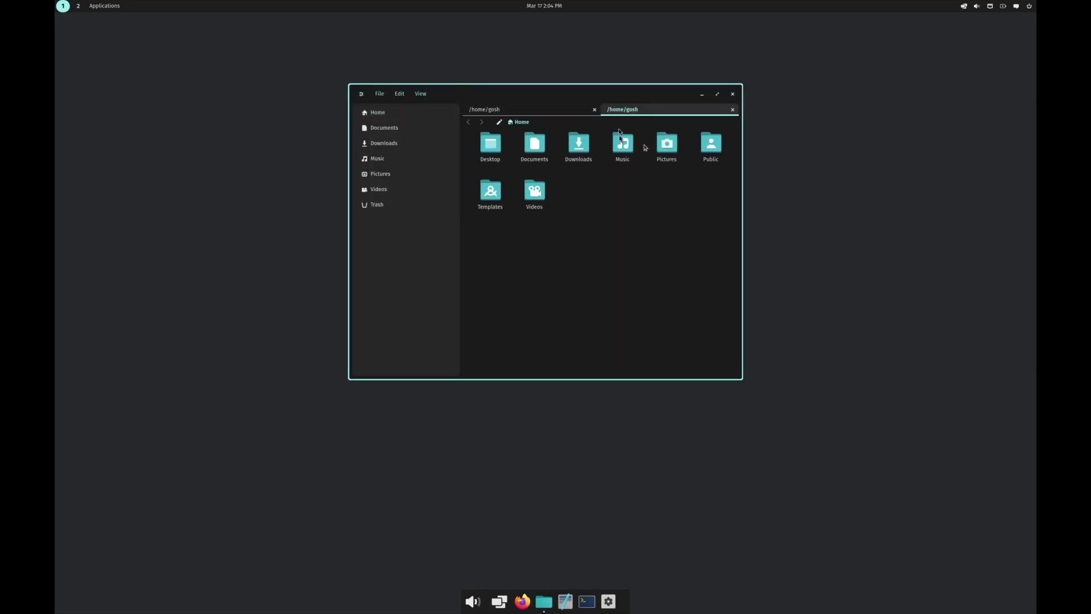
click(641, 111)
Create a new empty file named 'test' in the home folder.
right_click(621, 261)
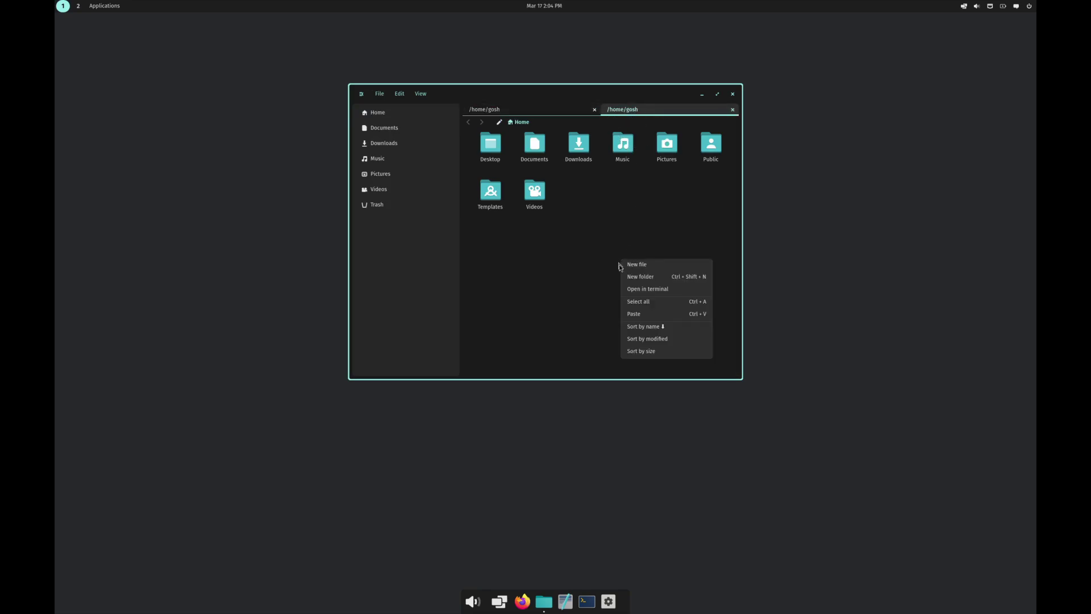
click(640, 265)
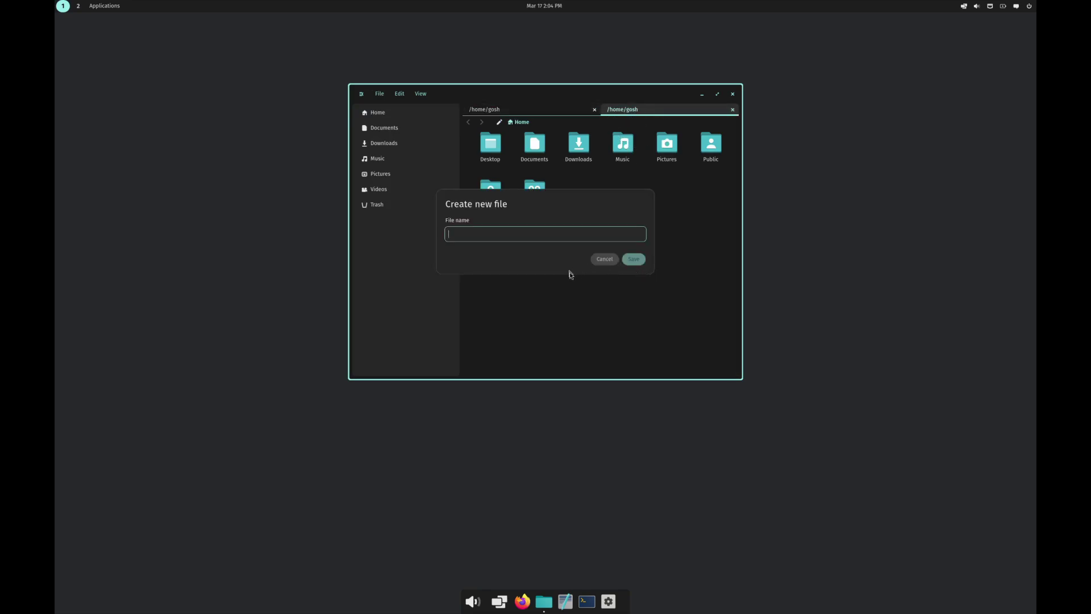
text(test)
key(Return)
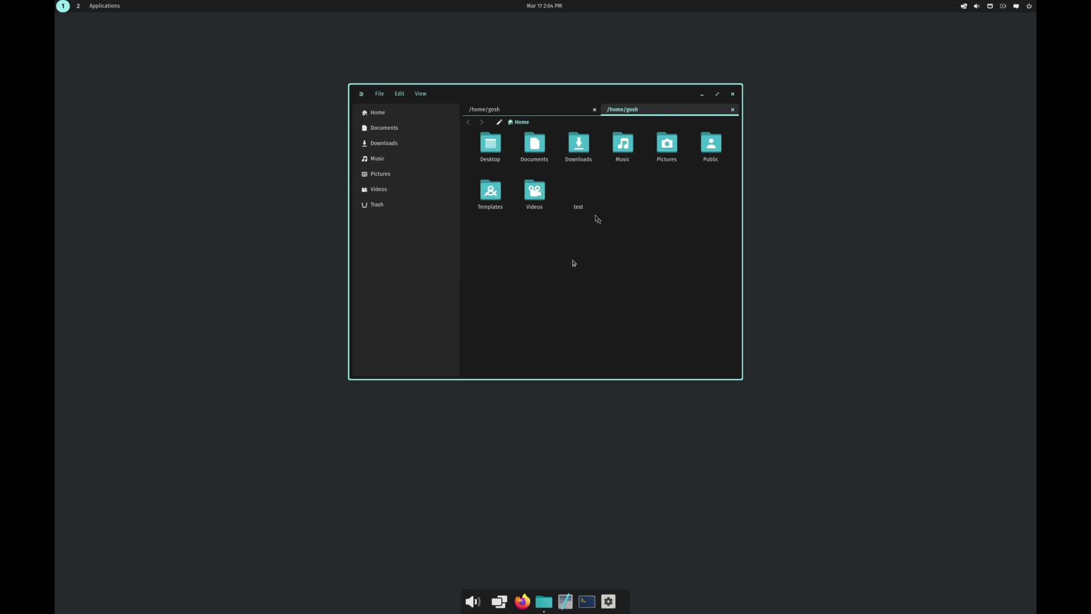
Check the test file's Properties and Open with panels, then close them.
right_click(571, 196)
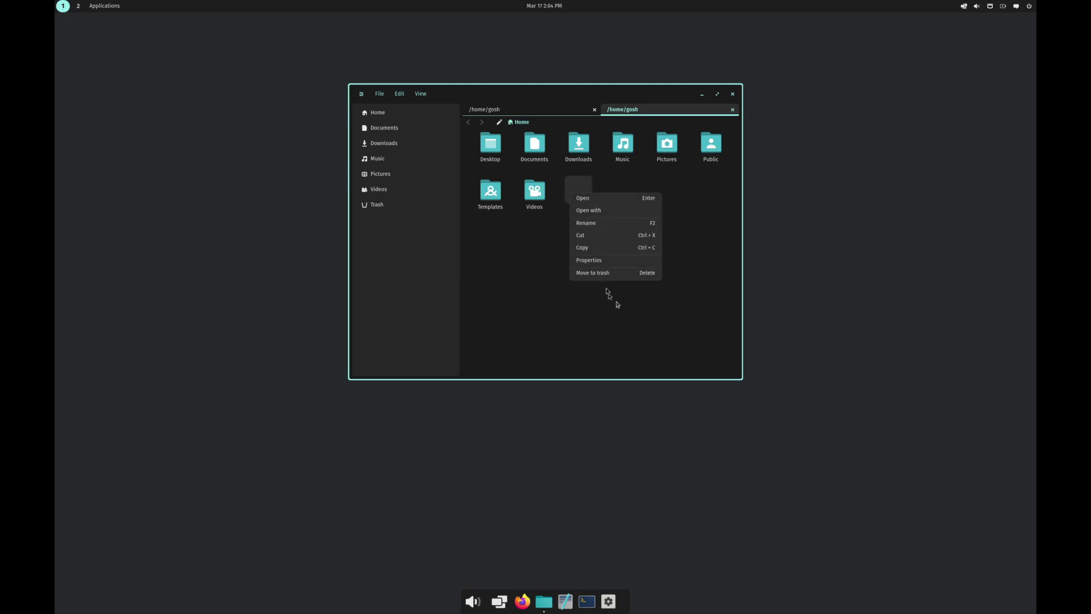
click(603, 261)
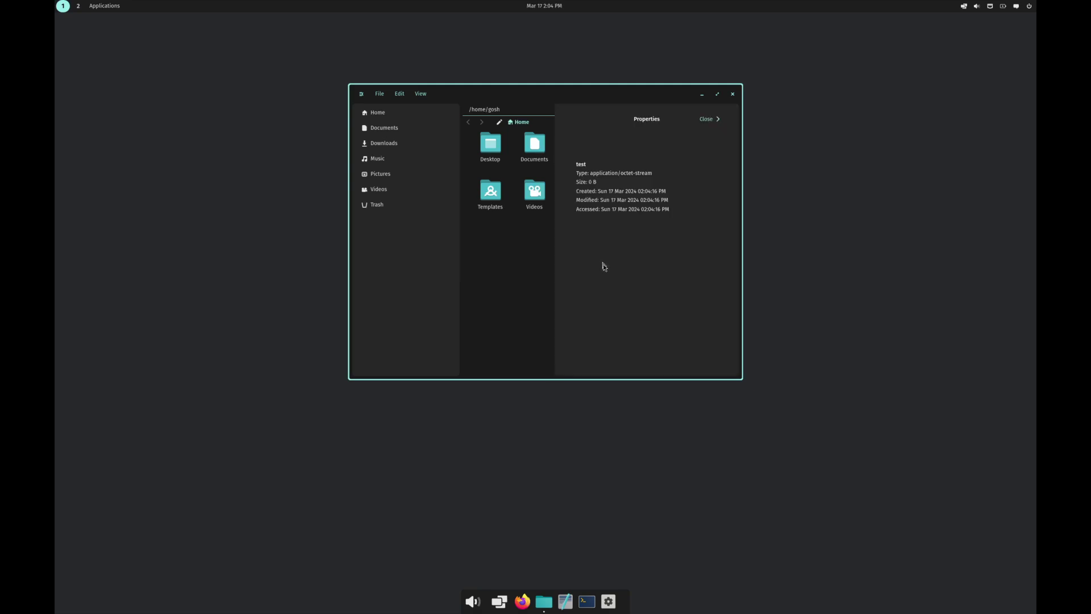
click(717, 120)
right_click(580, 192)
click(605, 205)
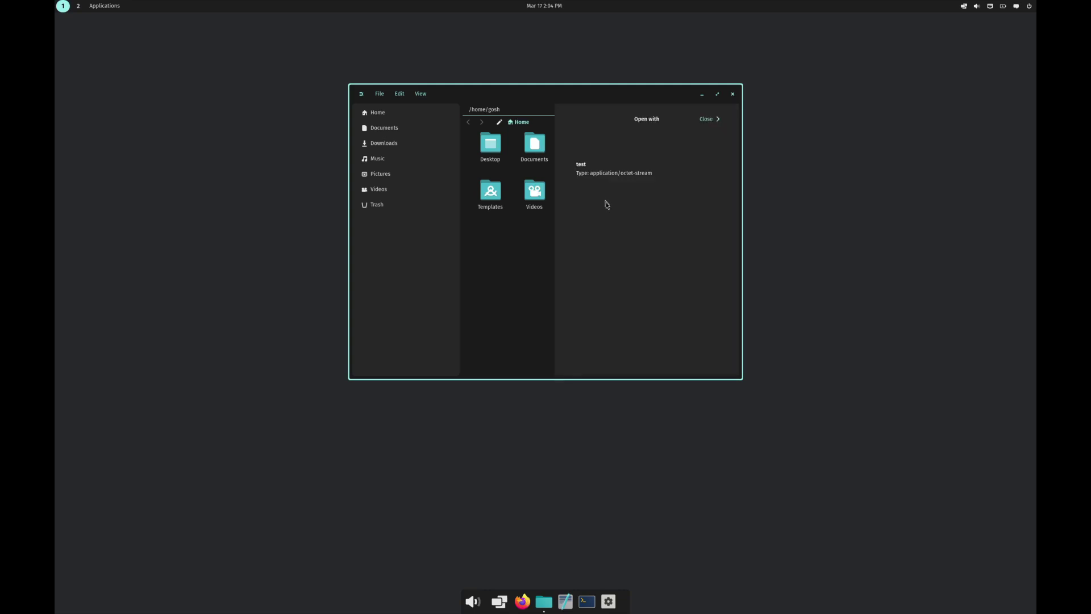
click(710, 118)
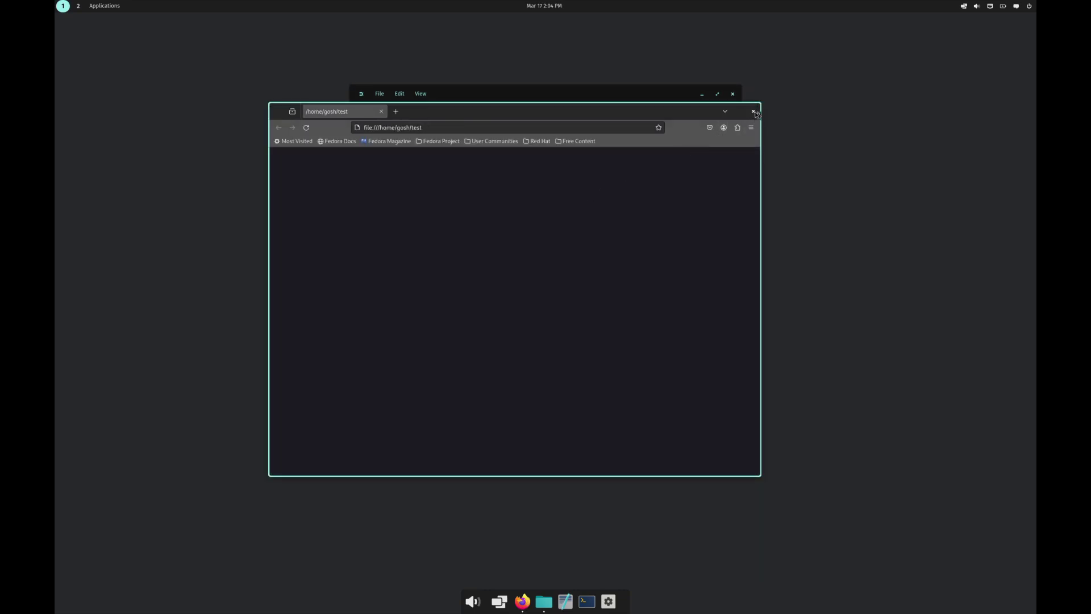
click(753, 111)
Move the test file to the trash.
right_click(576, 194)
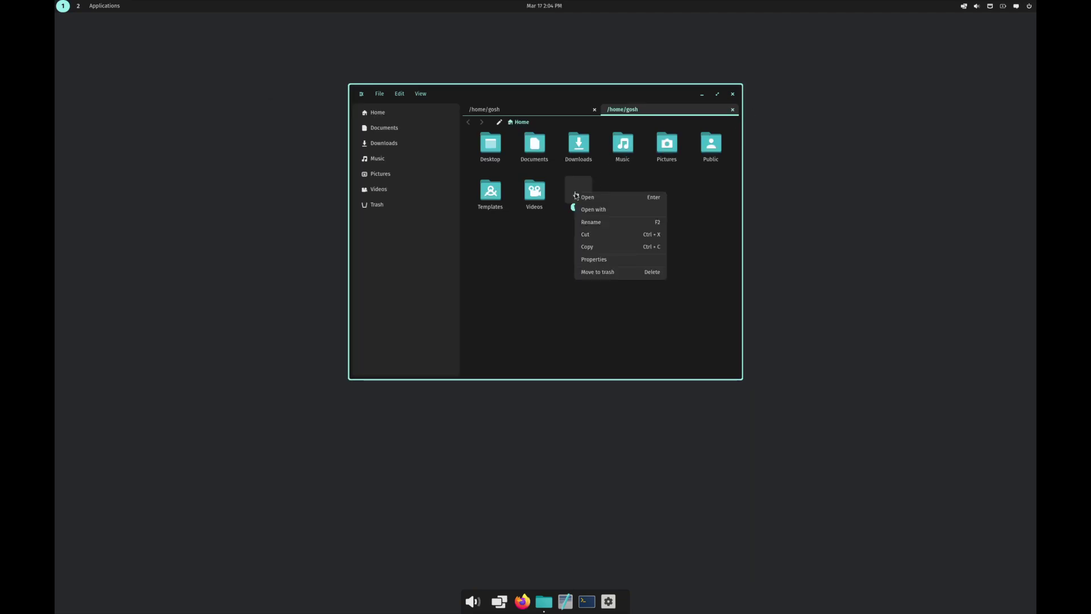
click(592, 273)
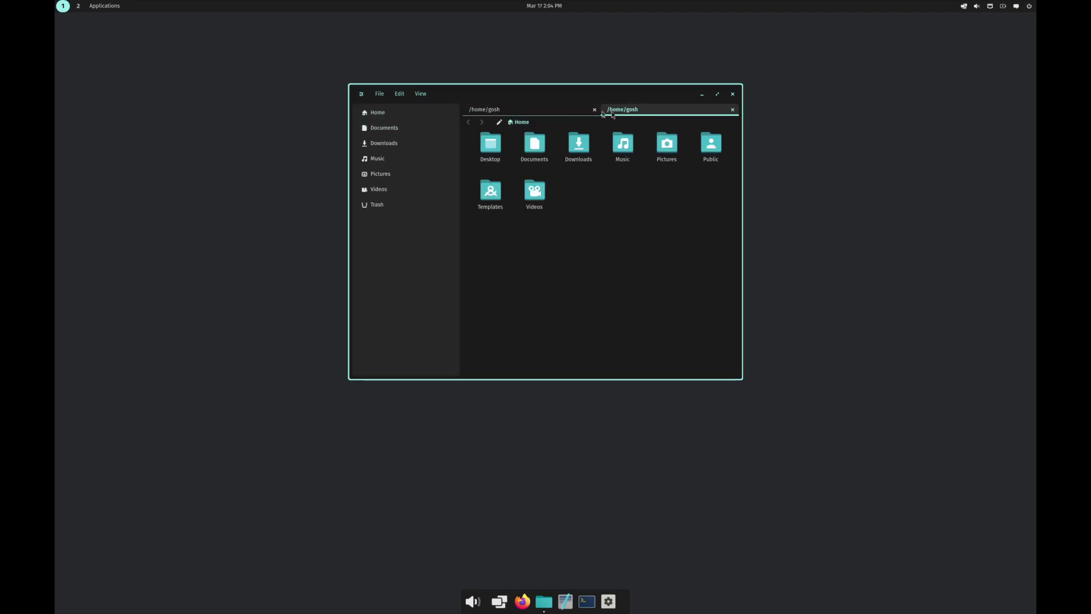
click(401, 94)
Check the log of completed file operations, then close it.
mouse_move(381, 96)
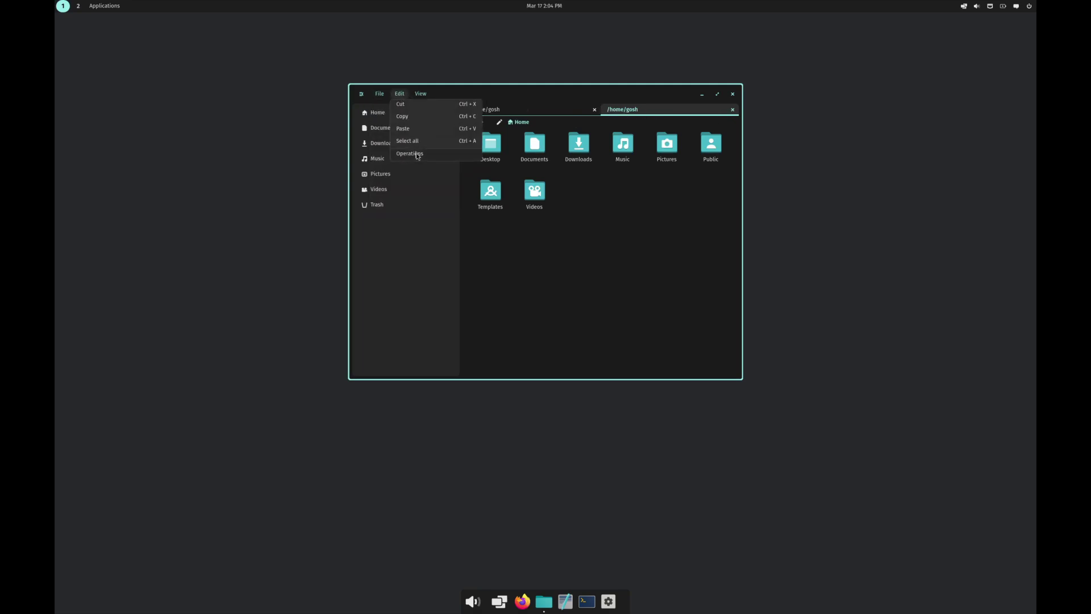
click(410, 153)
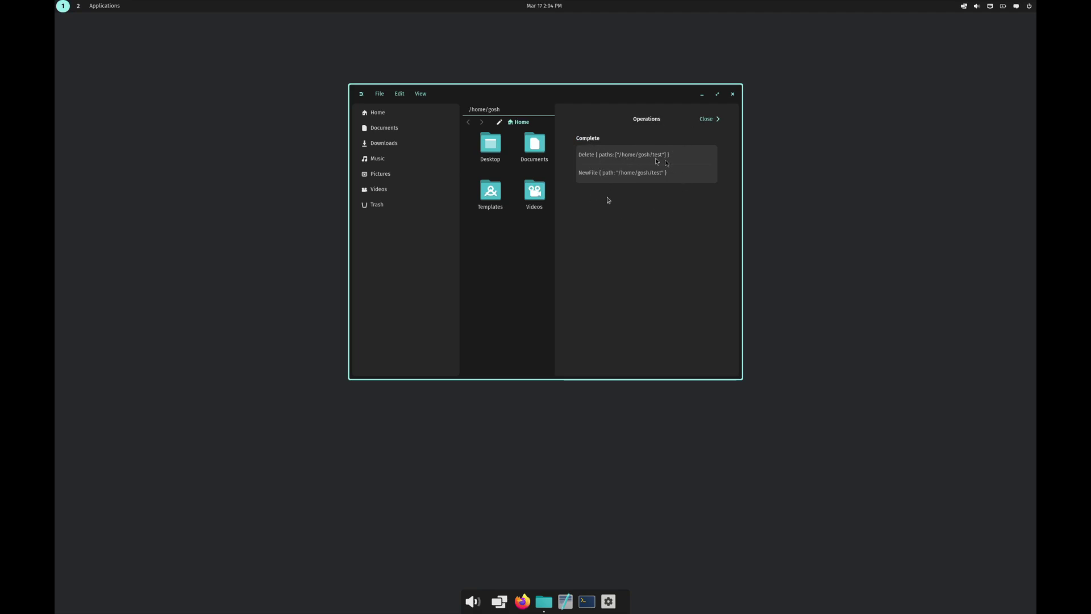
click(708, 119)
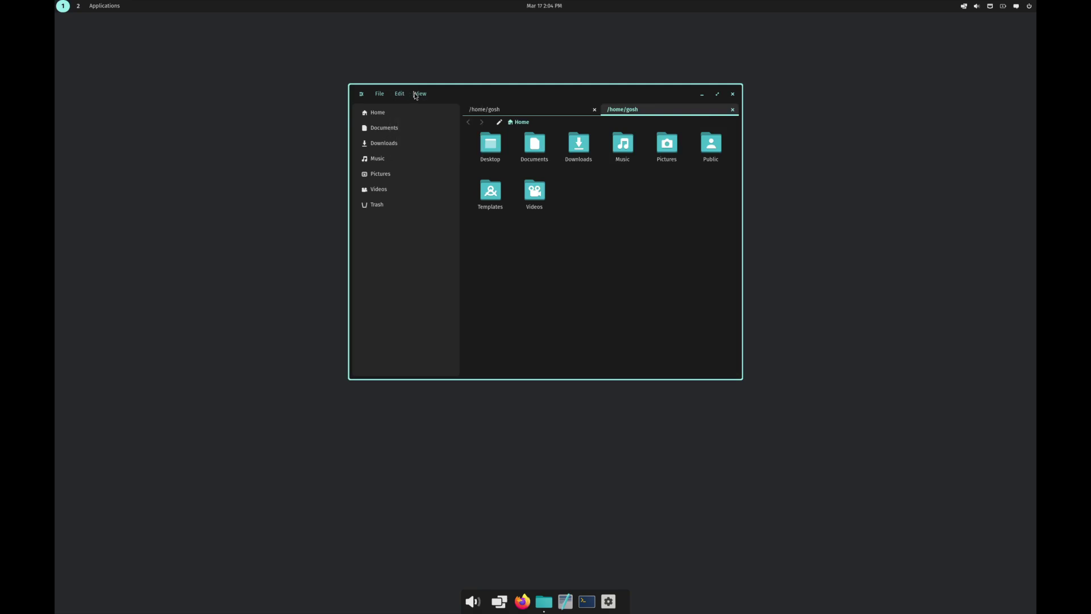
Try the detailed list view sorted by Name, then Size ascending, then return to the icon grid.
click(419, 94)
click(435, 106)
click(420, 94)
click(434, 117)
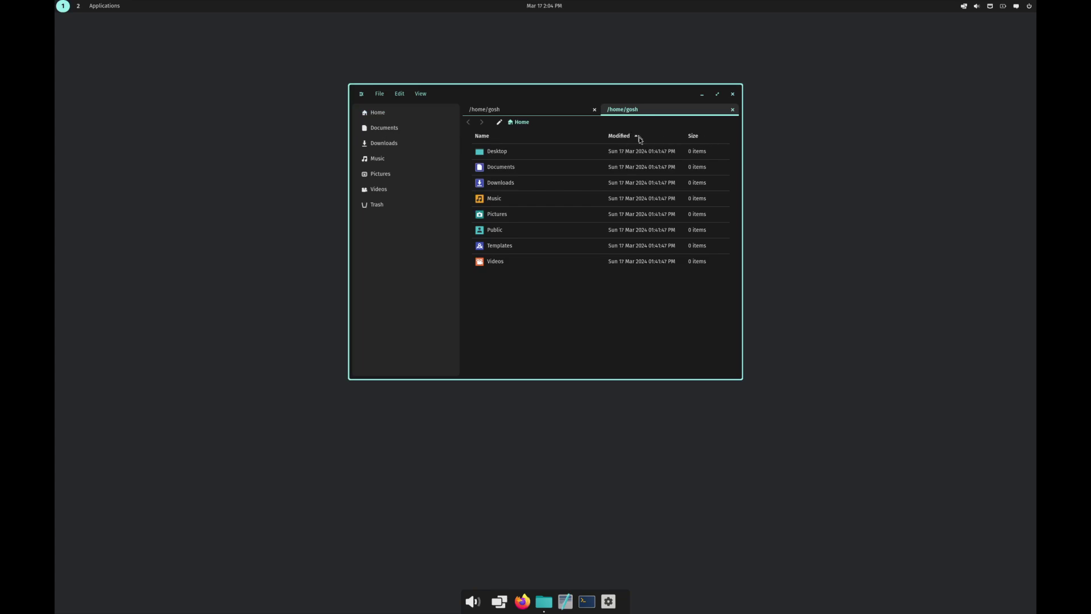
click(489, 138)
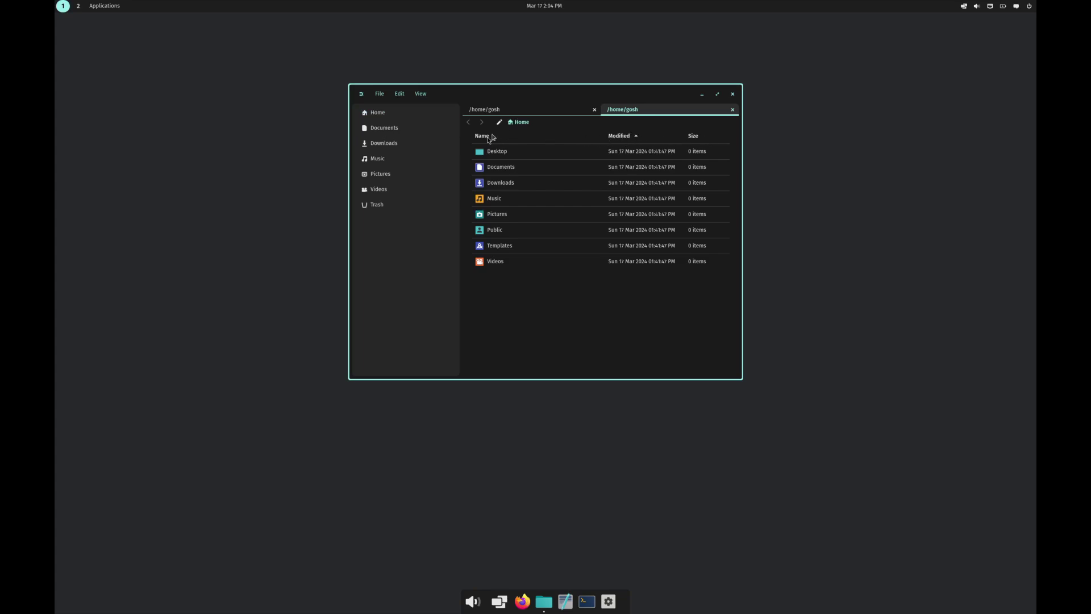
click(696, 138)
click(419, 95)
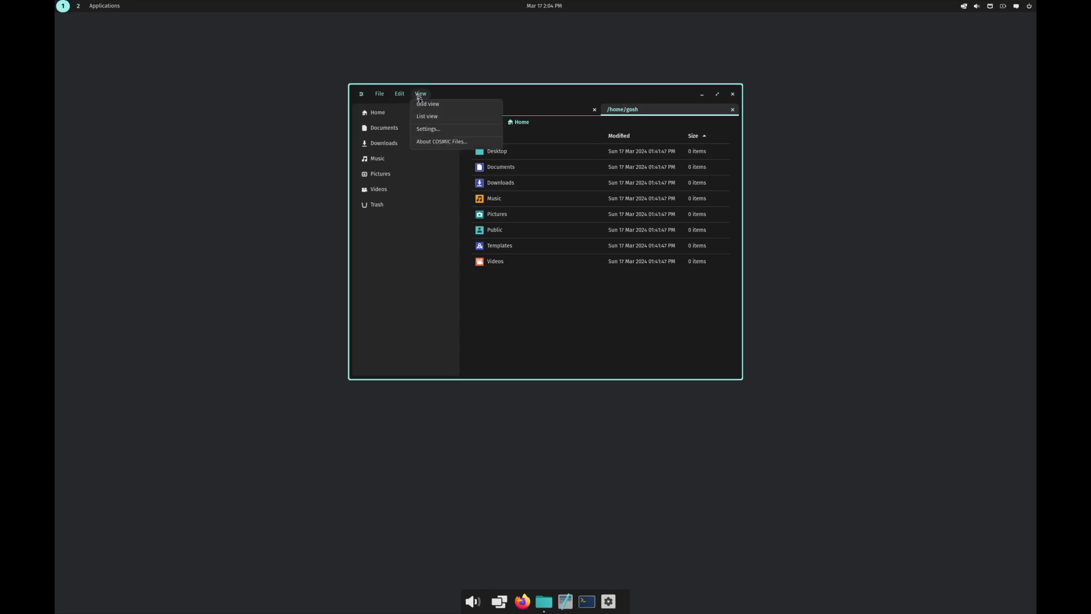
click(423, 104)
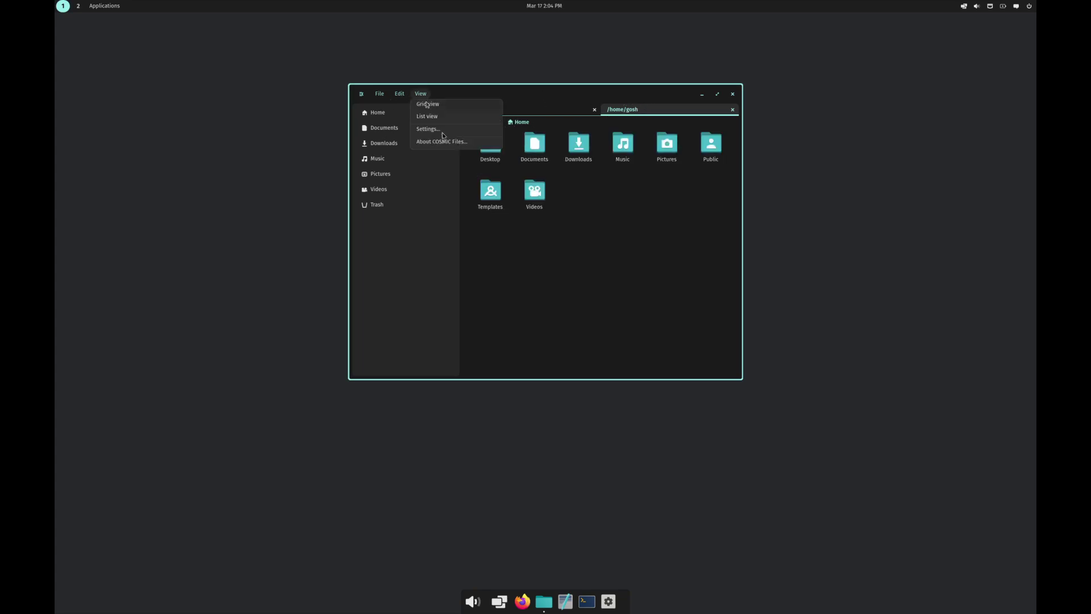
View the About info, then in Settings keep sort by Name and leave hidden files off.
click(444, 142)
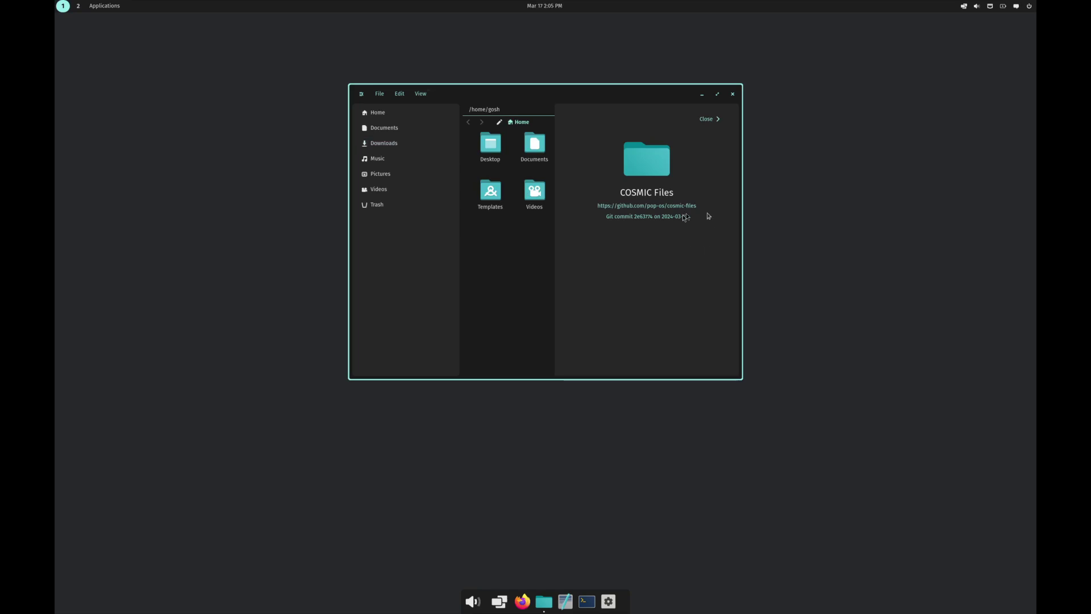
click(712, 121)
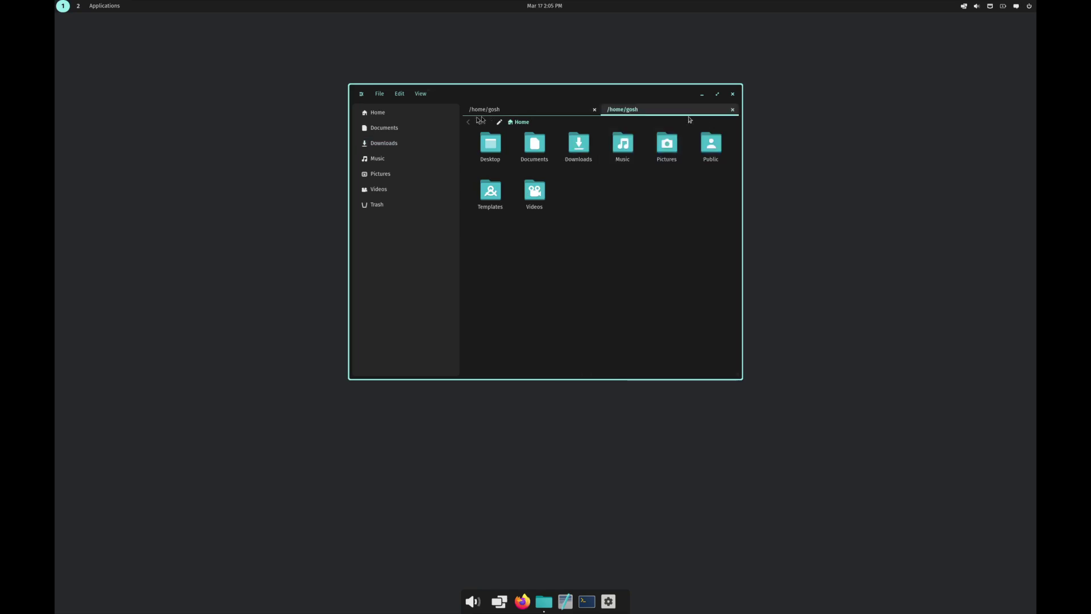
click(420, 94)
click(440, 129)
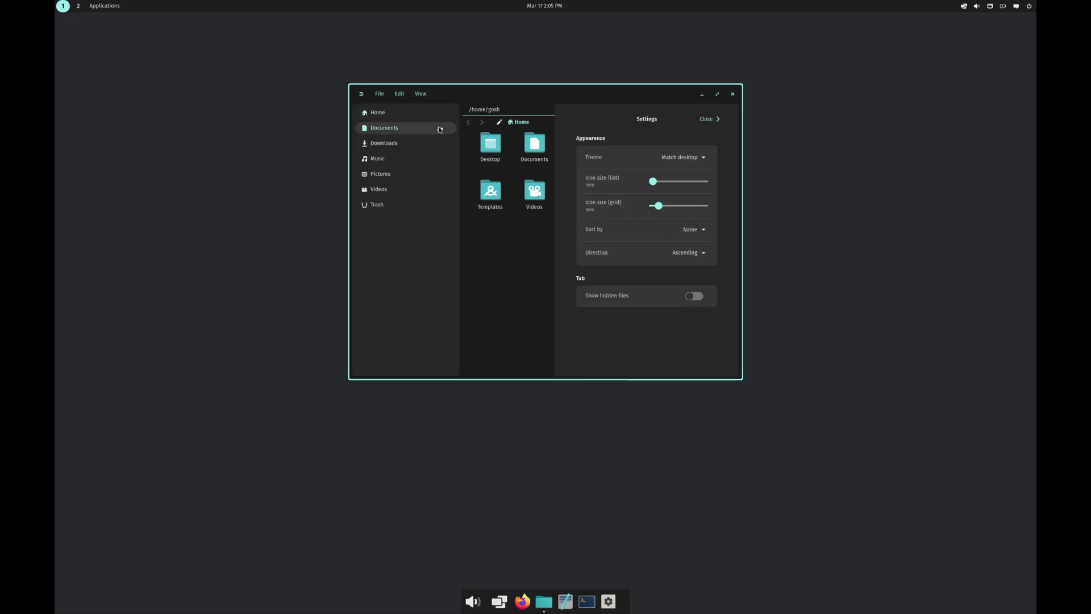
click(694, 229)
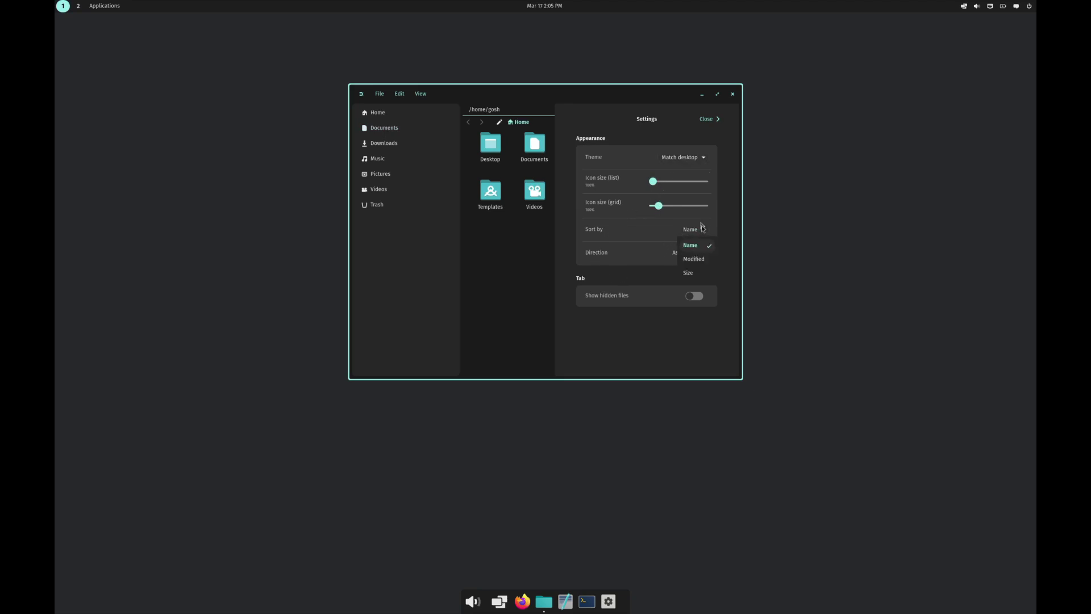
click(625, 289)
click(695, 297)
click(696, 296)
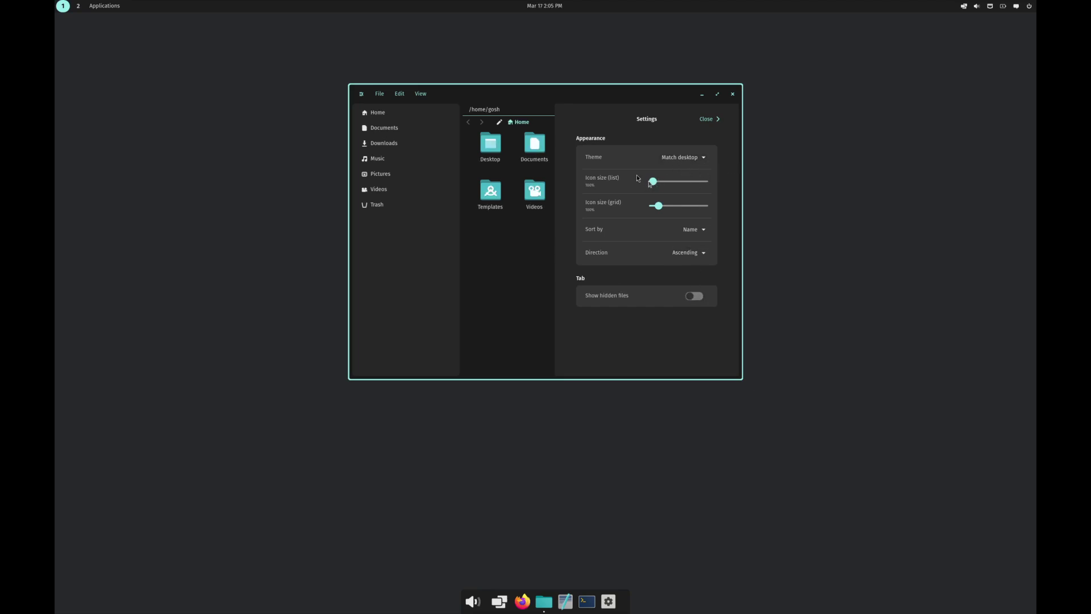
Close the settings, open Trash, and inspect the actions available for the test item.
click(705, 120)
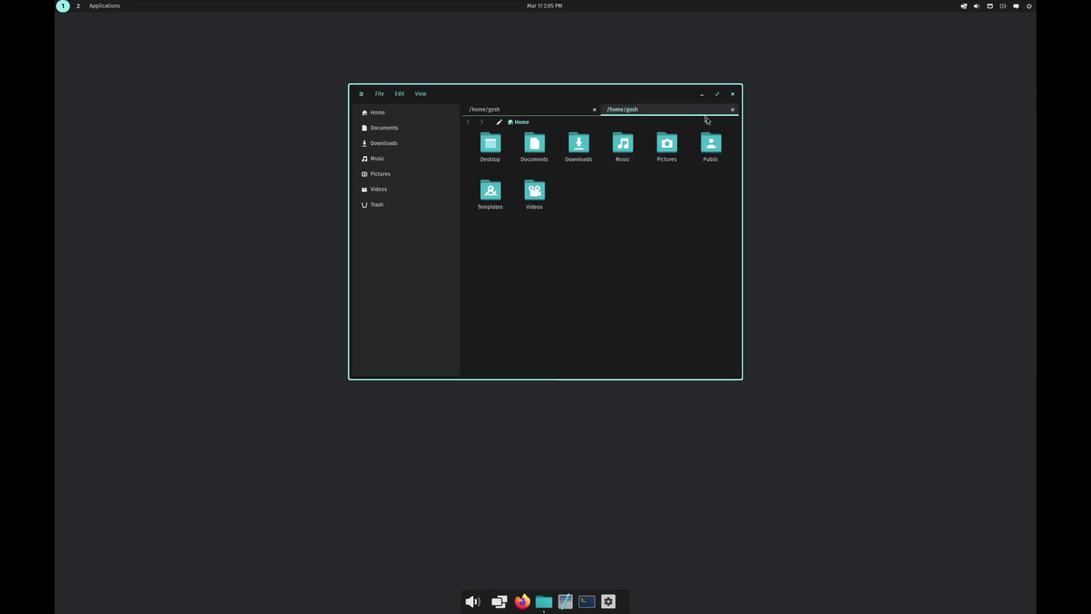
click(375, 206)
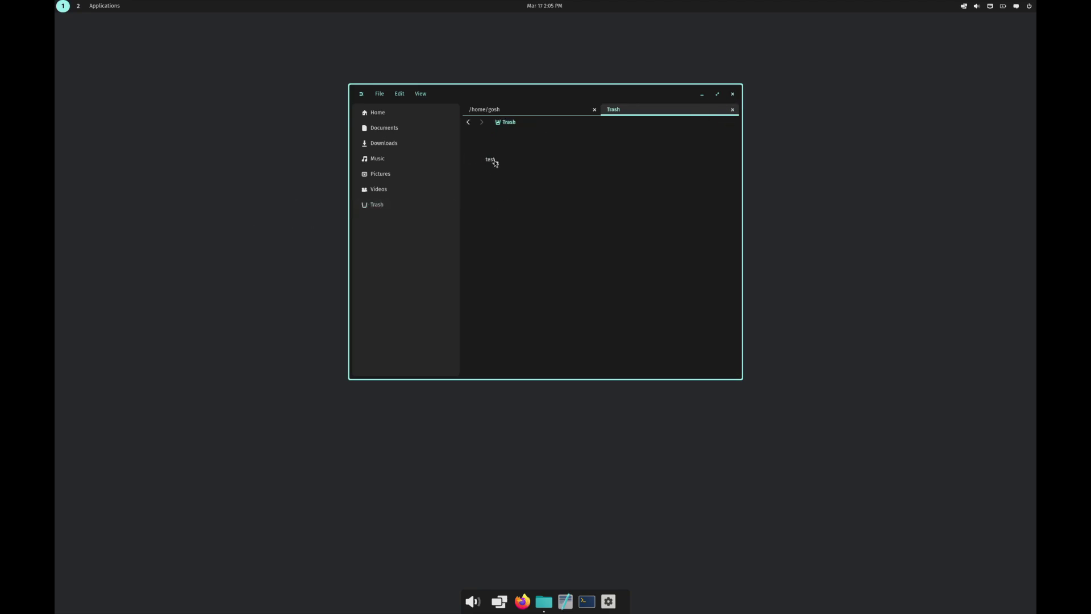
click(491, 160)
right_click(545, 165)
click(518, 152)
right_click(557, 180)
click(509, 165)
Review the test item's actions again, close COSMIC Files, and launch the Text Editor.
right_click(490, 151)
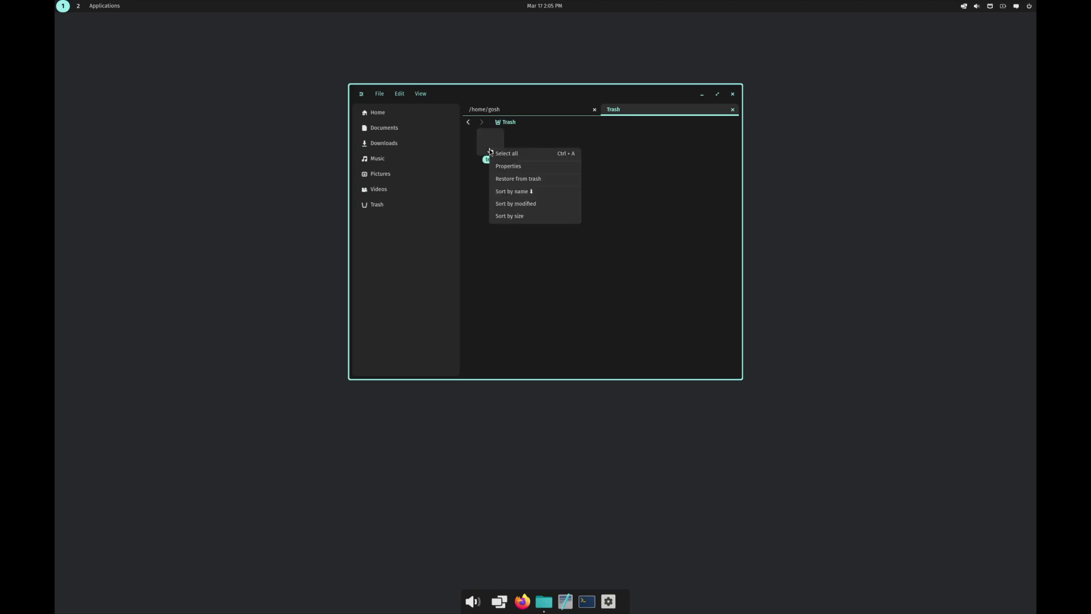
click(656, 196)
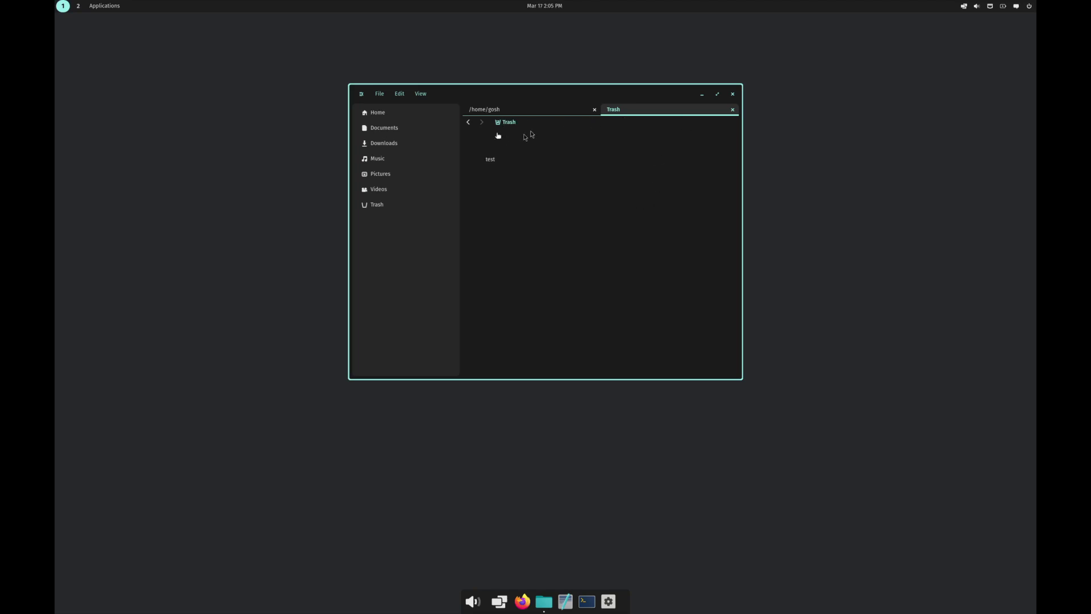
click(733, 94)
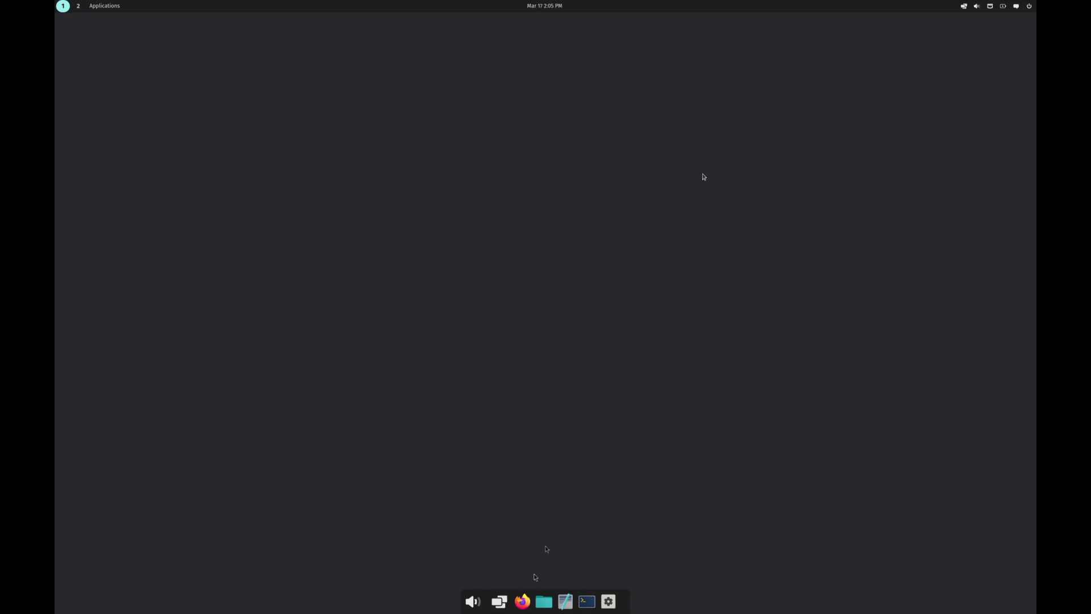
click(564, 602)
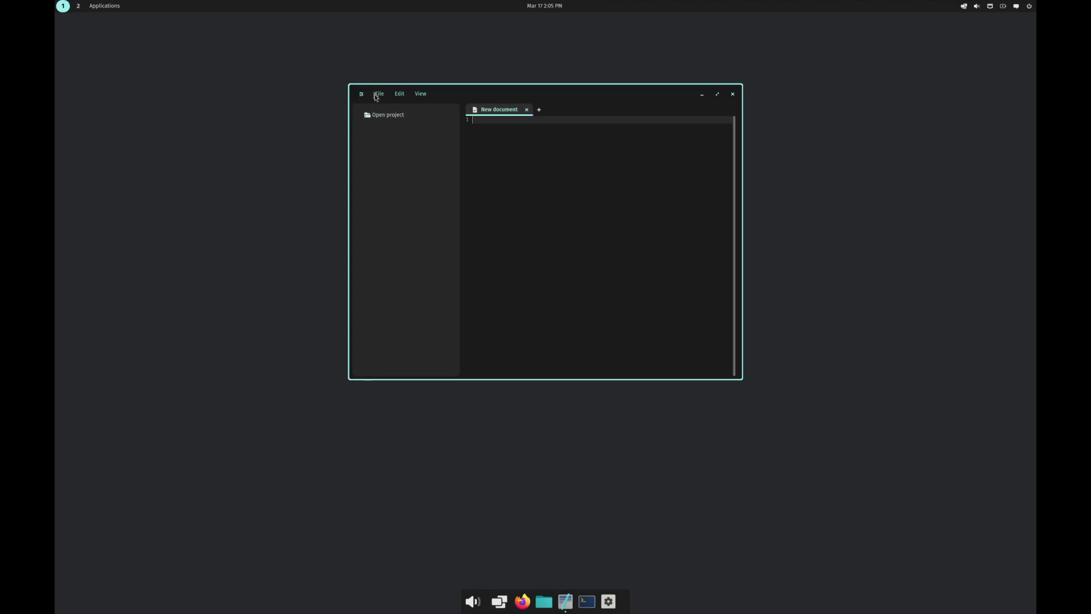
Look at the Git management panel and the empty document's statistics.
click(379, 94)
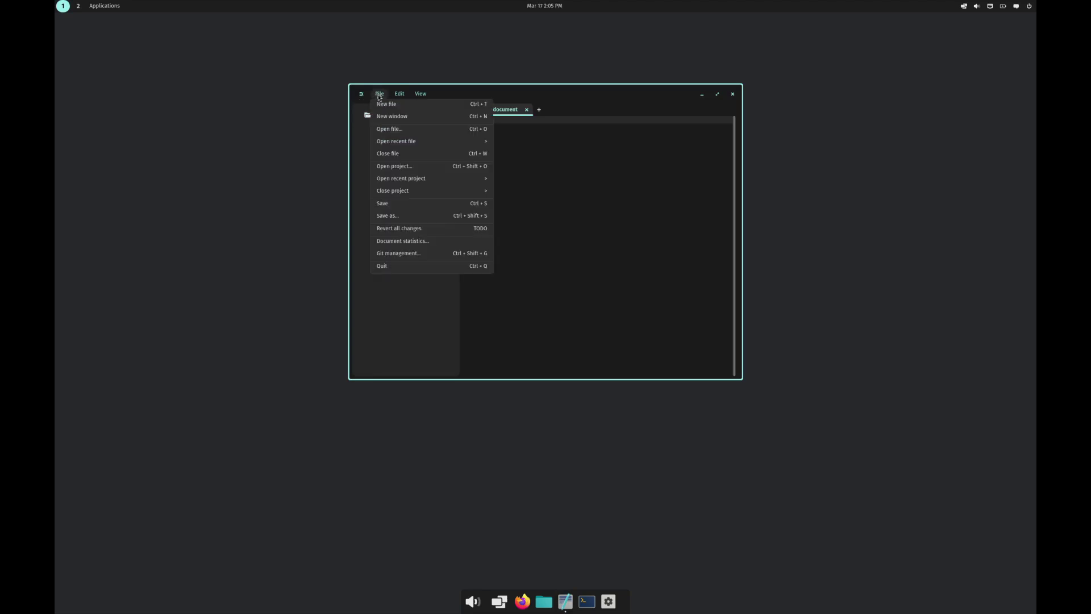
click(408, 254)
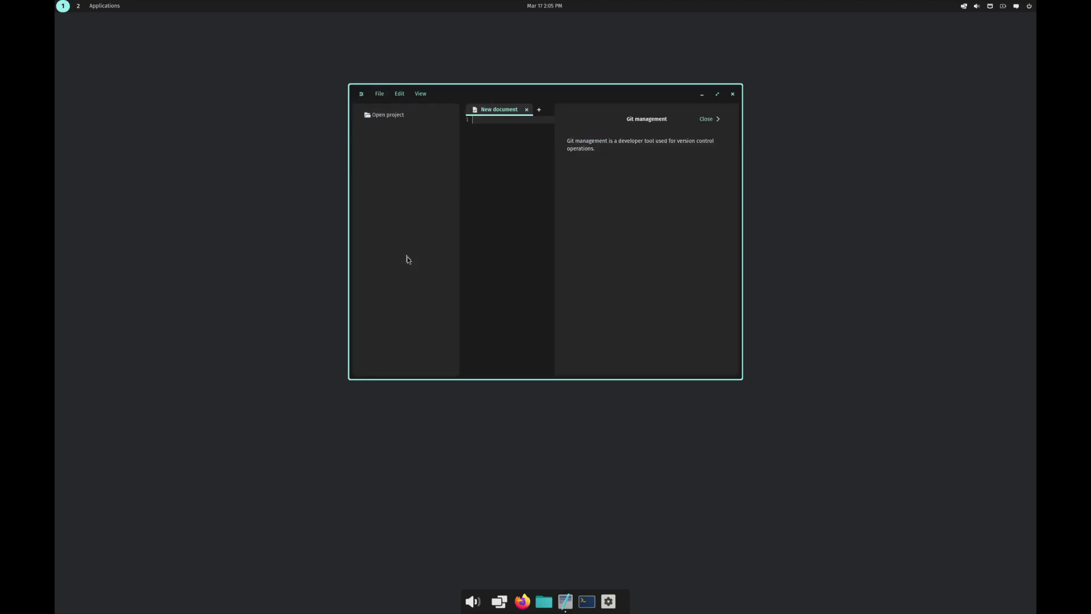
click(709, 119)
click(381, 95)
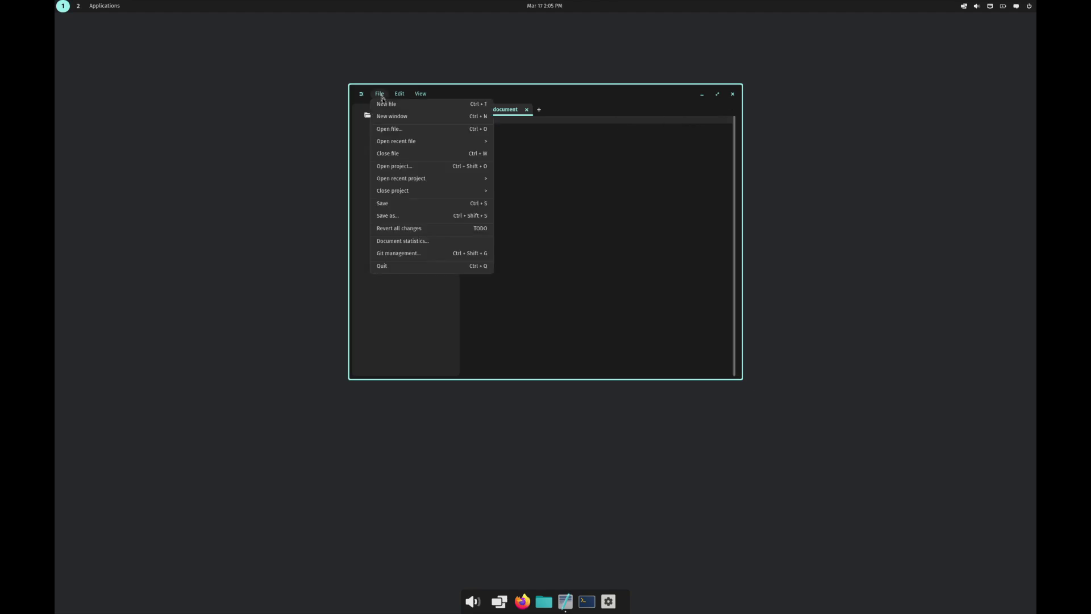
click(421, 243)
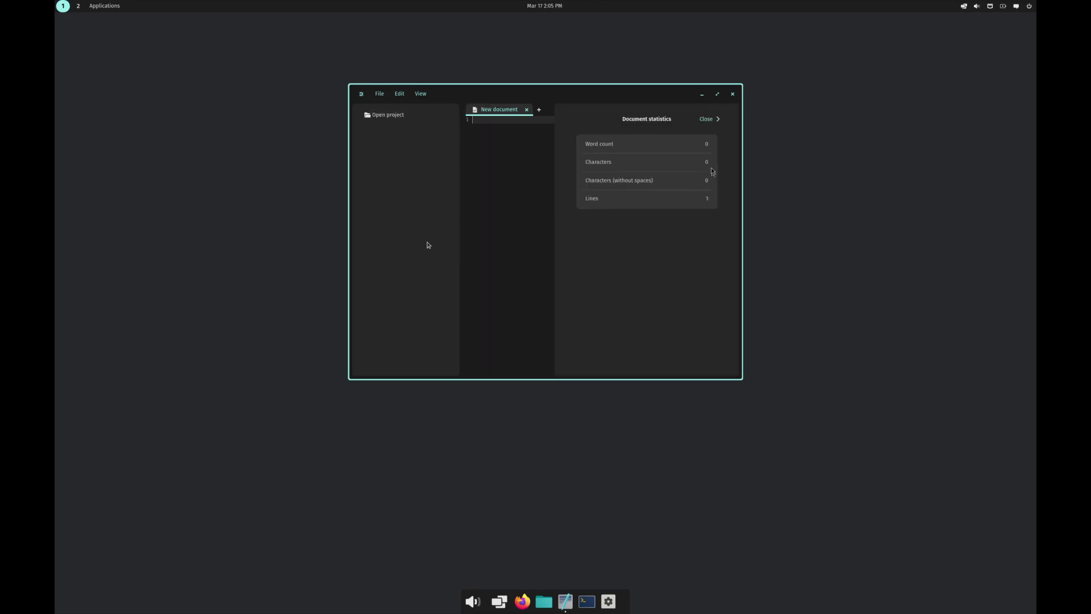
click(714, 119)
Type 'This is a document' and confirm the statistics now show 4 words.
text(This is)
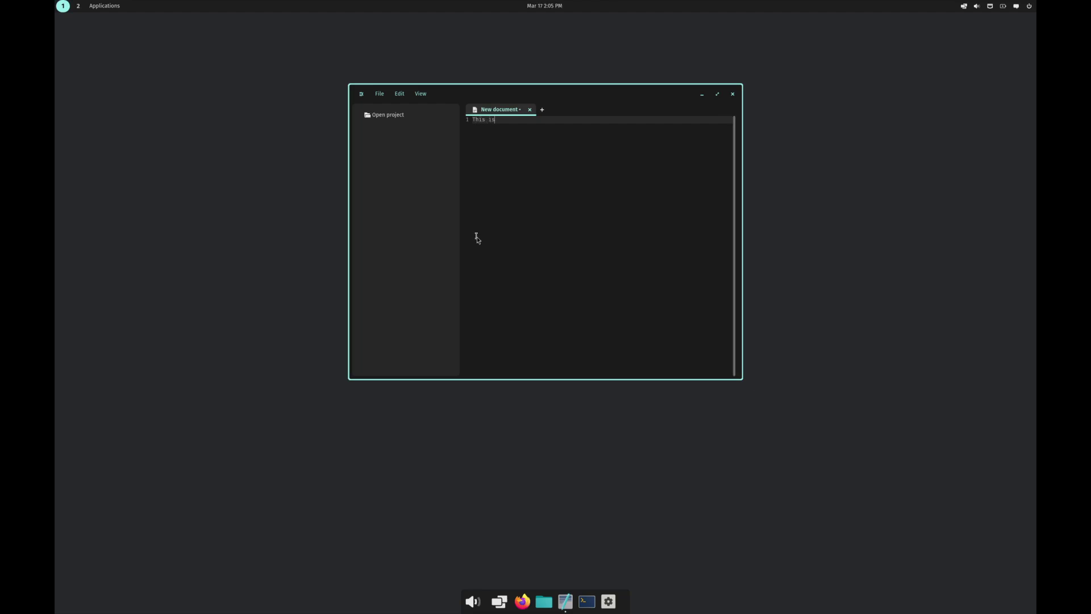
text( a document)
click(379, 93)
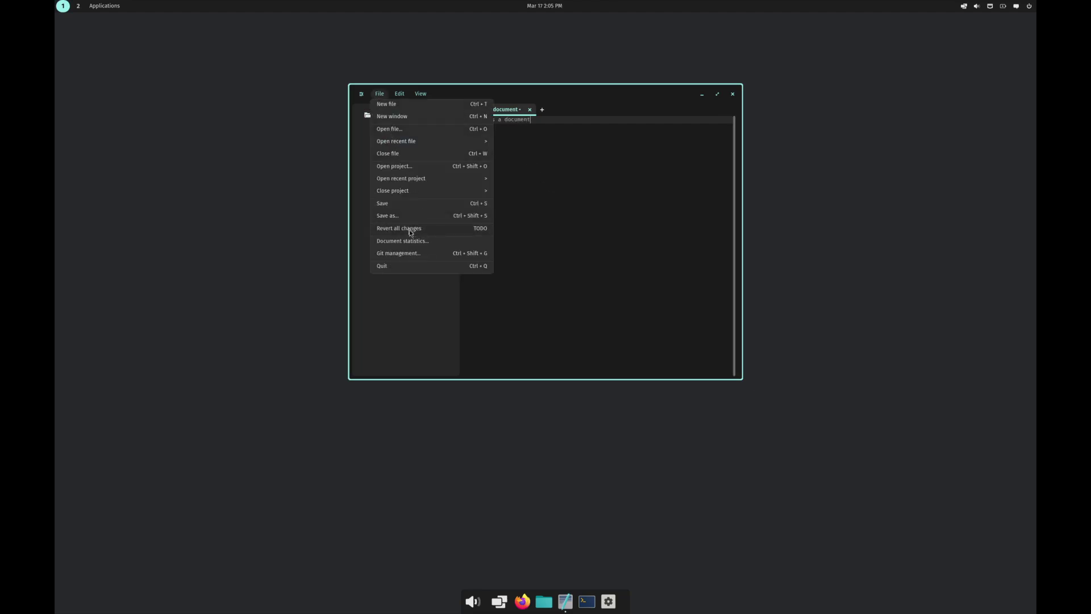
click(409, 240)
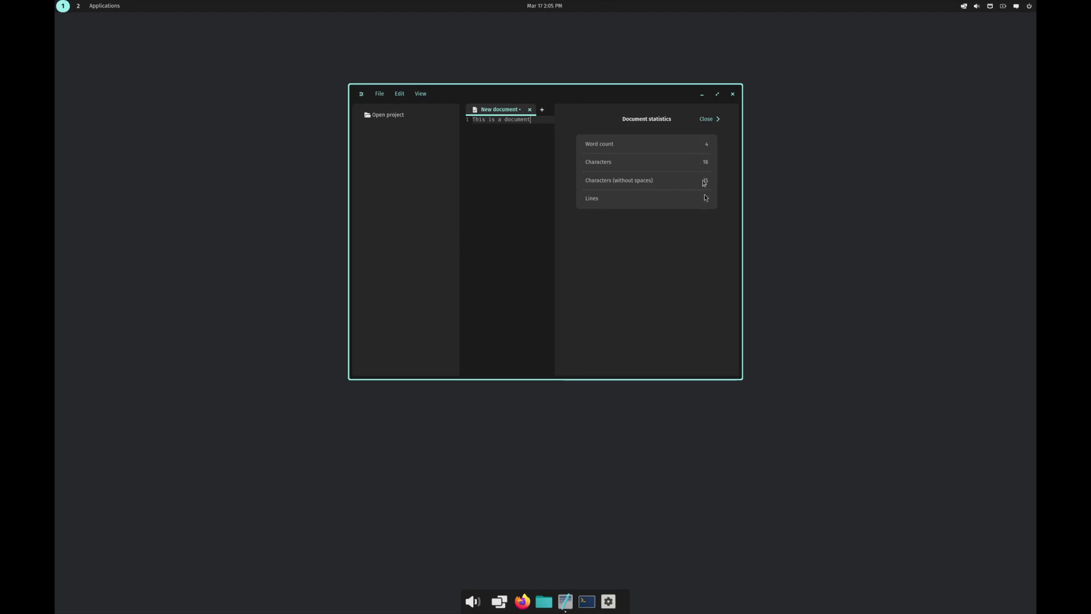
click(706, 119)
click(379, 94)
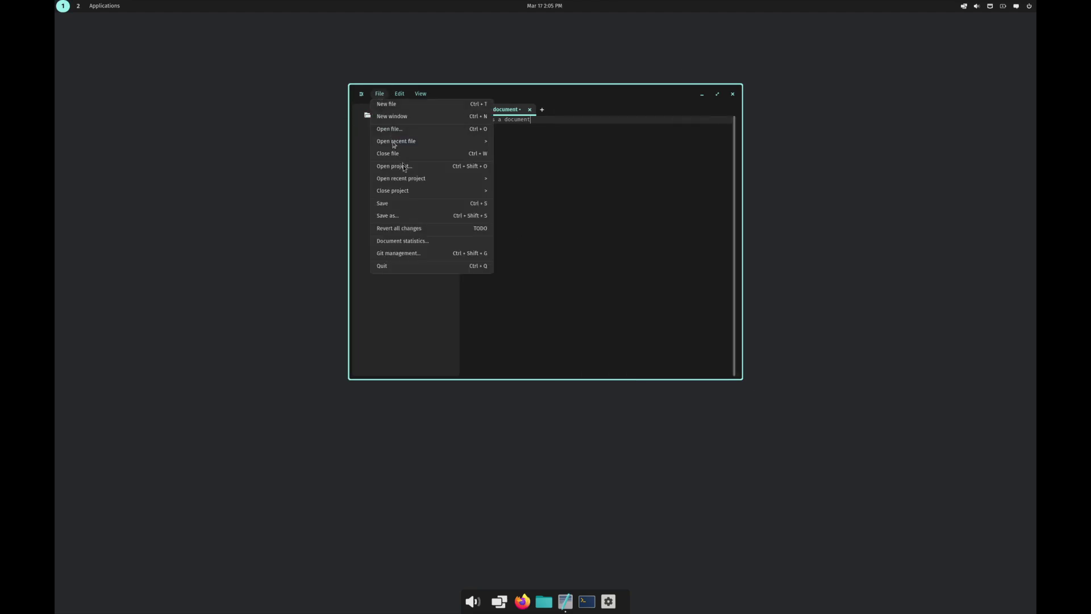
Save the sentence as testy, then start a new empty document in a second tab.
click(398, 206)
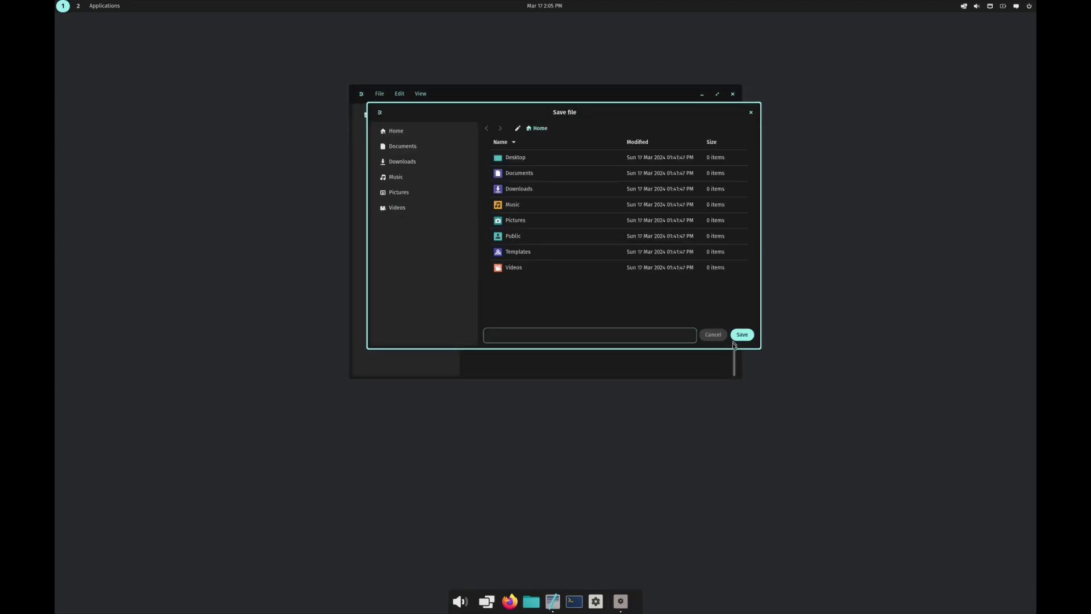
text(testy)
click(741, 337)
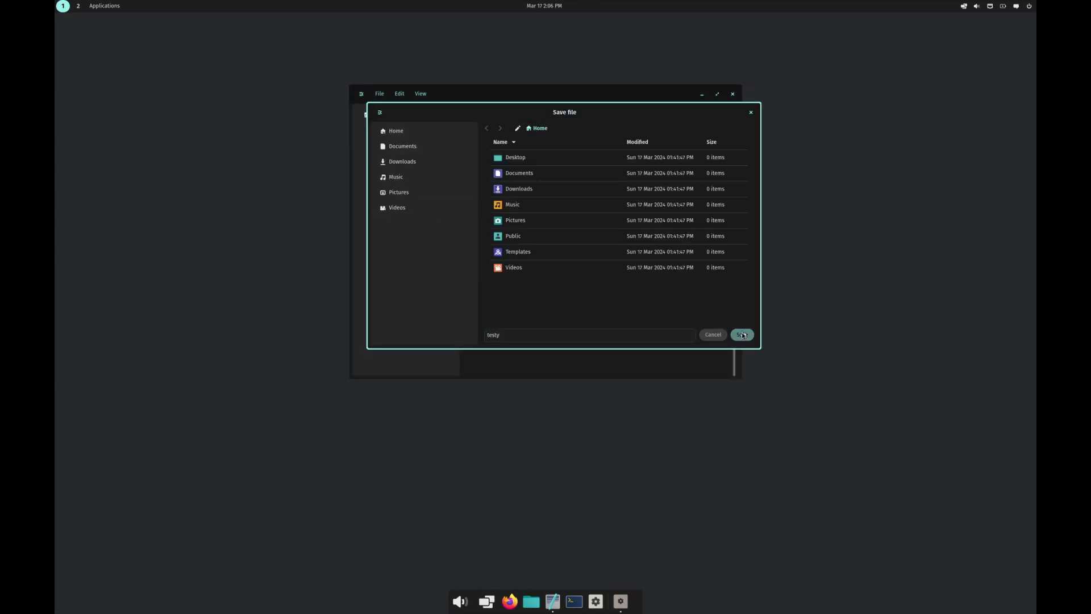
click(381, 96)
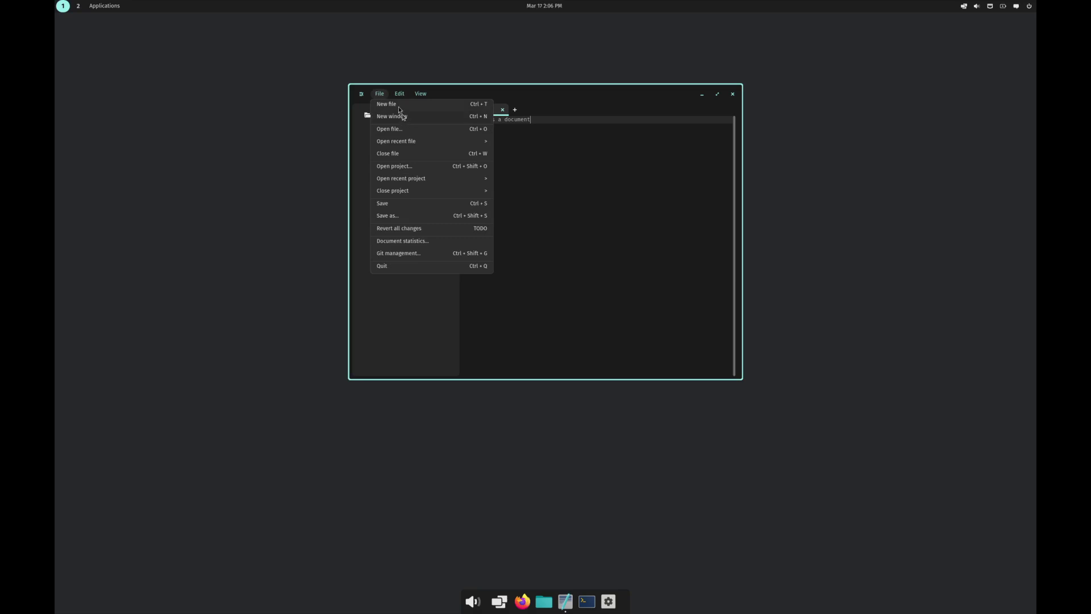
click(399, 108)
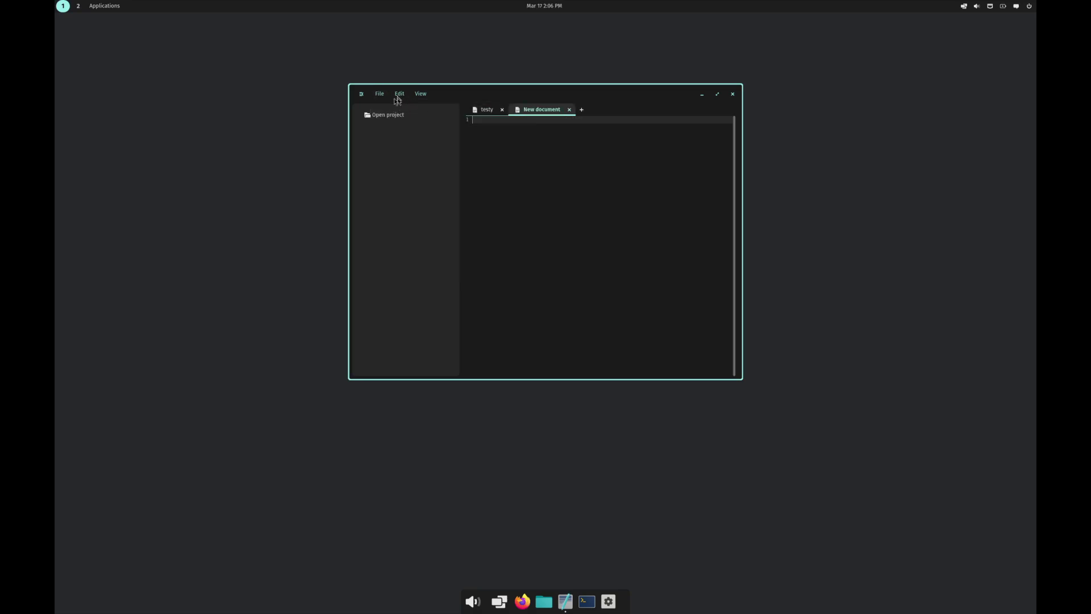
Try the spell check and the find bar, then close the find bar.
click(379, 94)
mouse_move(400, 97)
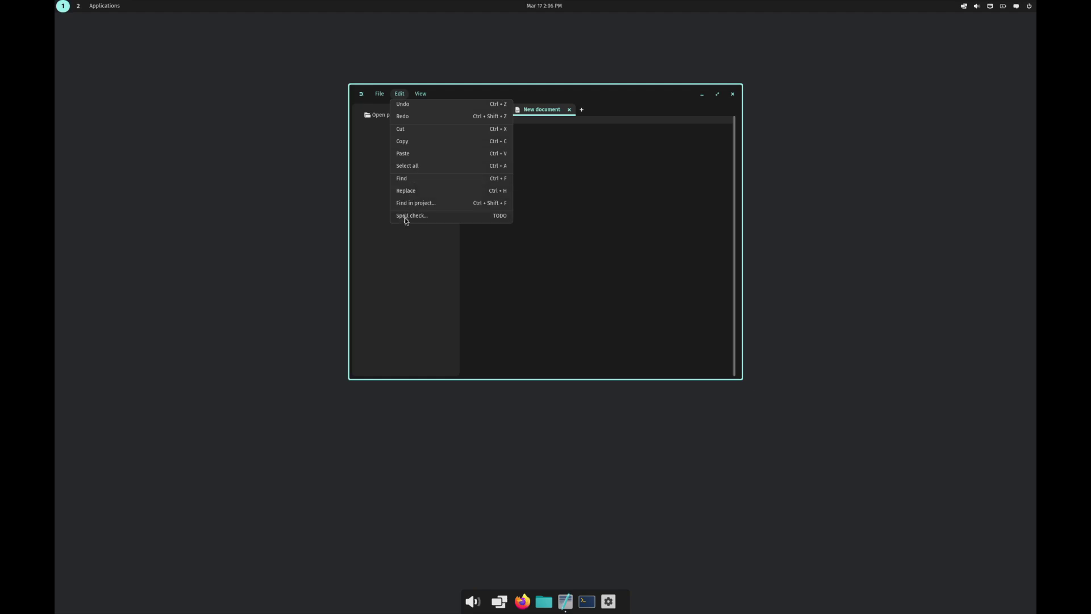
click(405, 219)
click(402, 95)
click(415, 179)
click(426, 94)
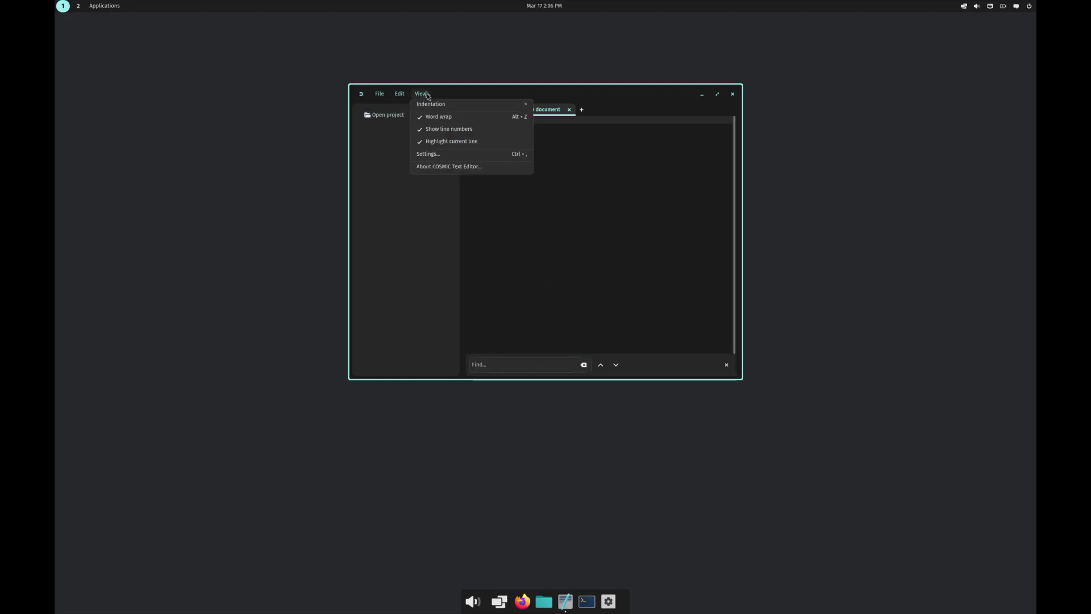
mouse_move(454, 107)
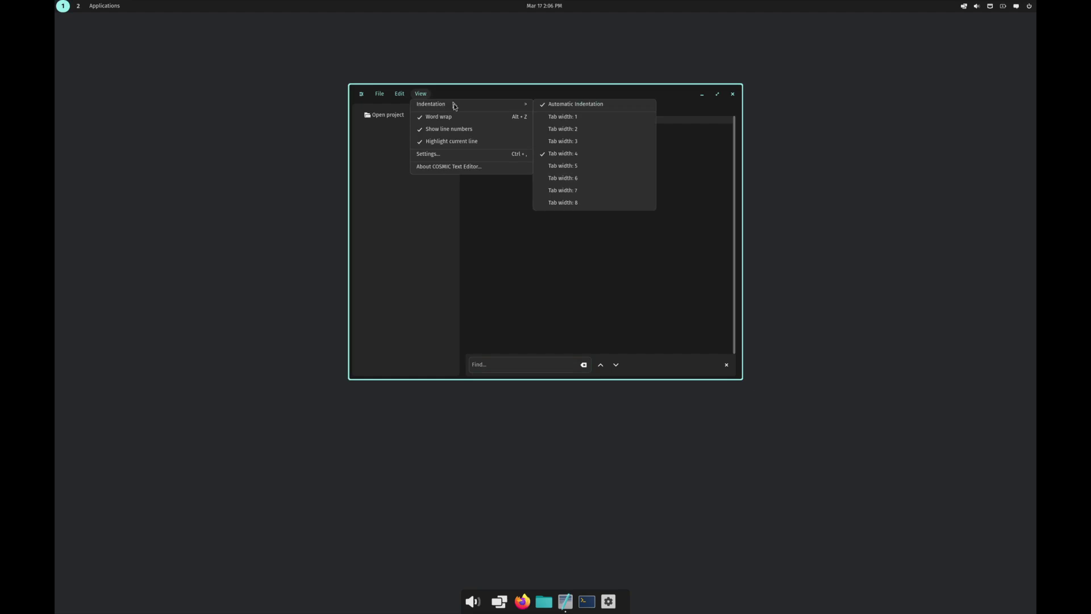
click(436, 158)
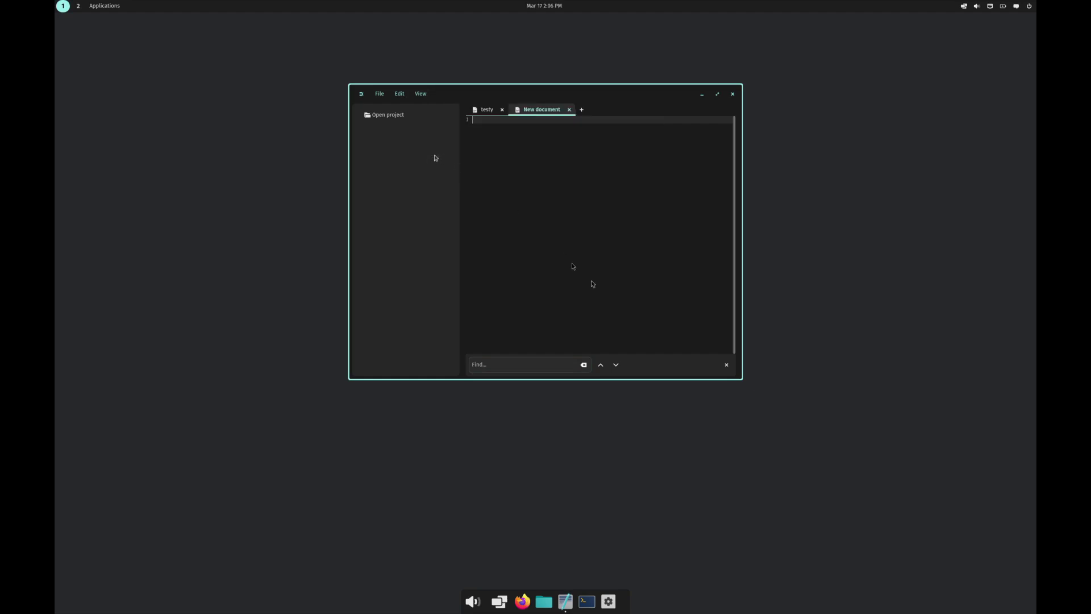
click(726, 364)
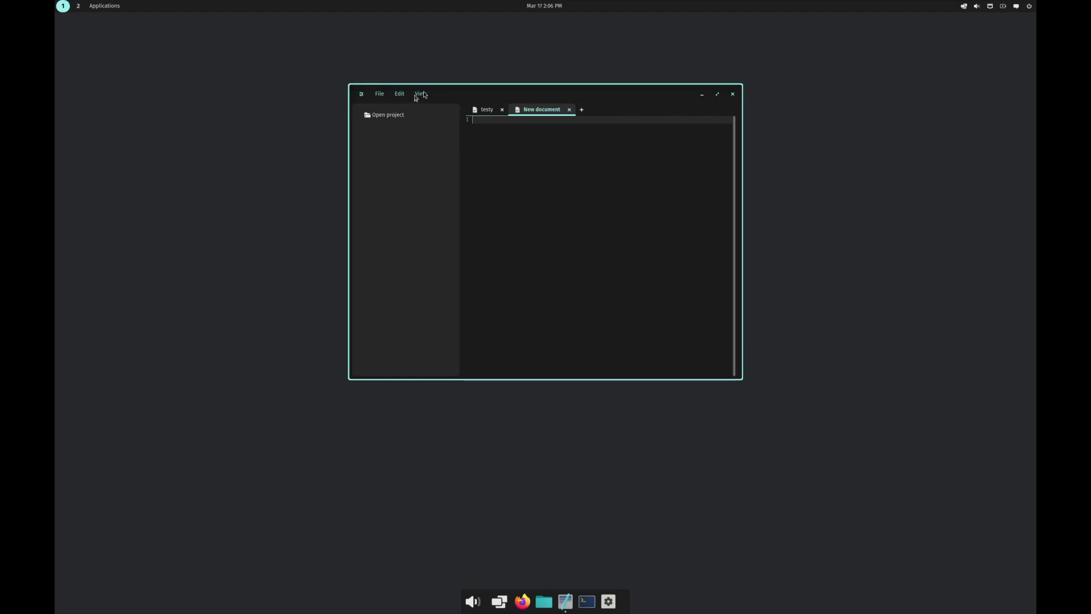
Turn on Vim bindings in the editor settings.
click(421, 94)
click(441, 156)
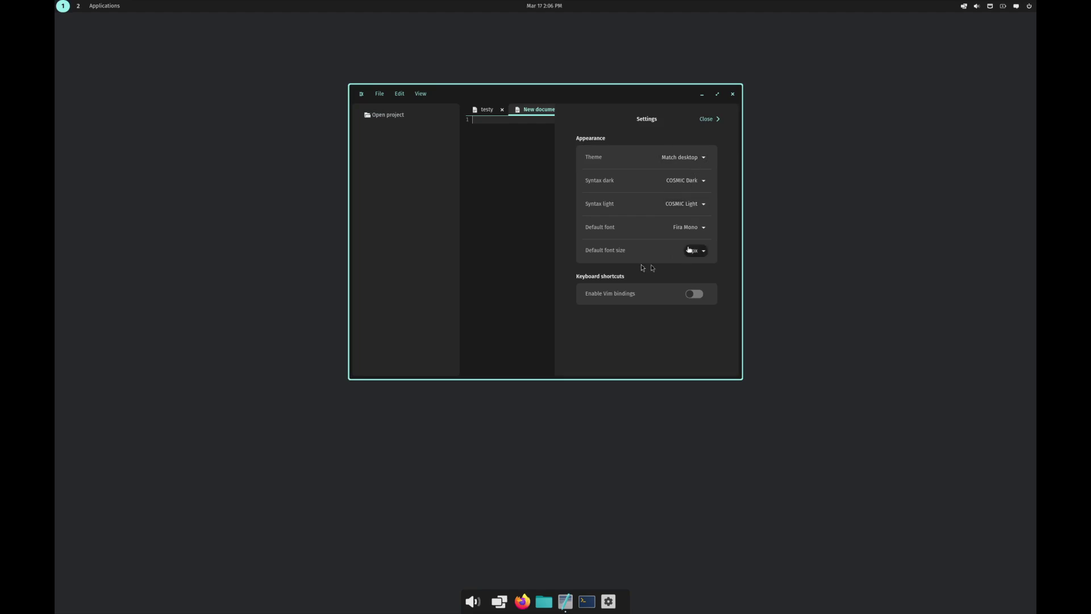
click(694, 295)
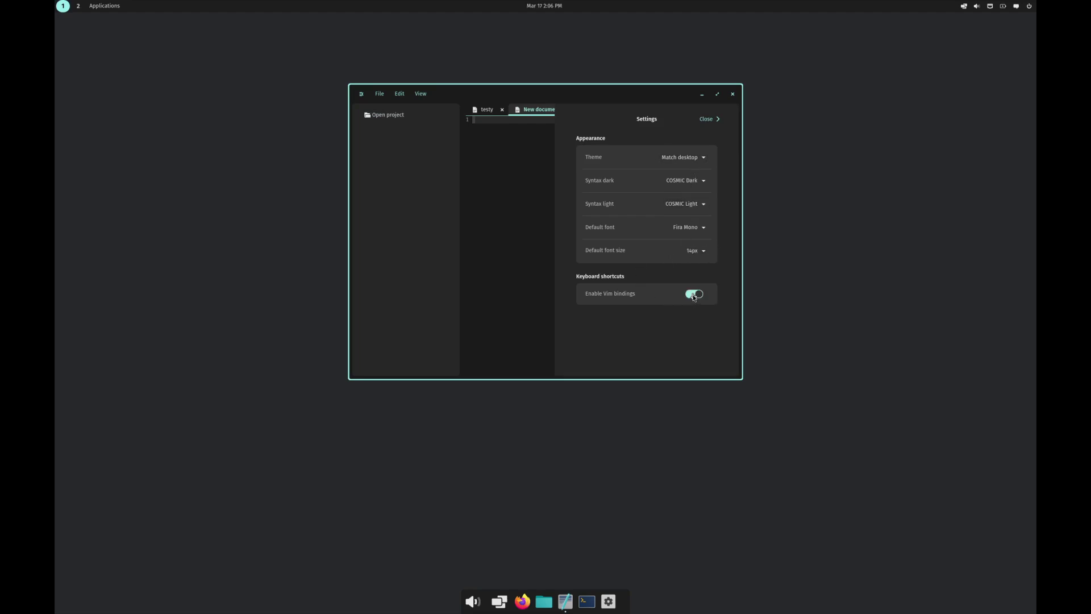
click(711, 118)
Check the Text Editor's About information, then close the editor window.
click(419, 94)
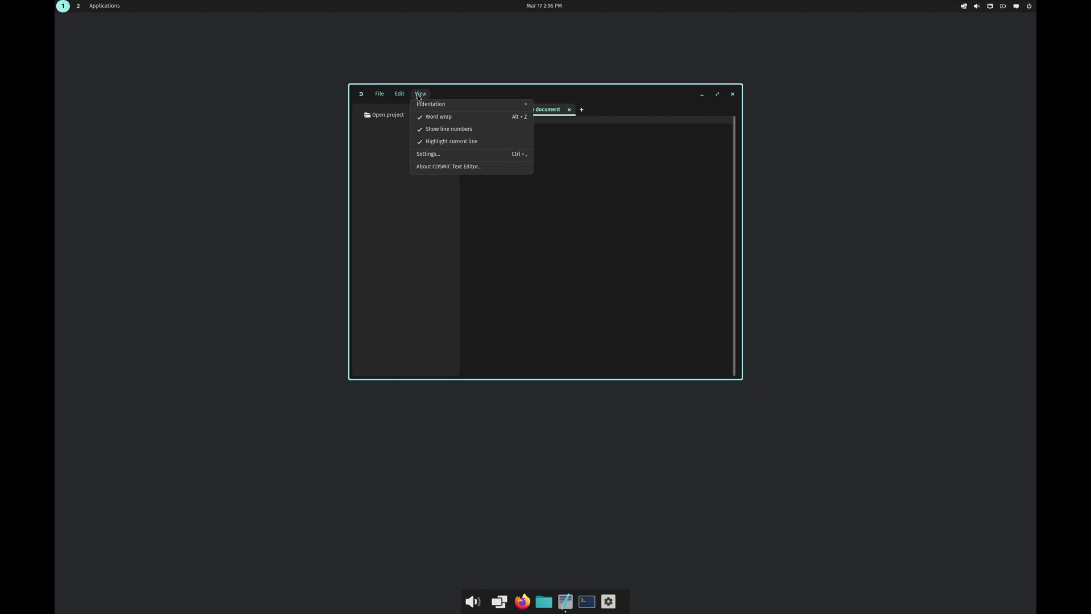
click(449, 166)
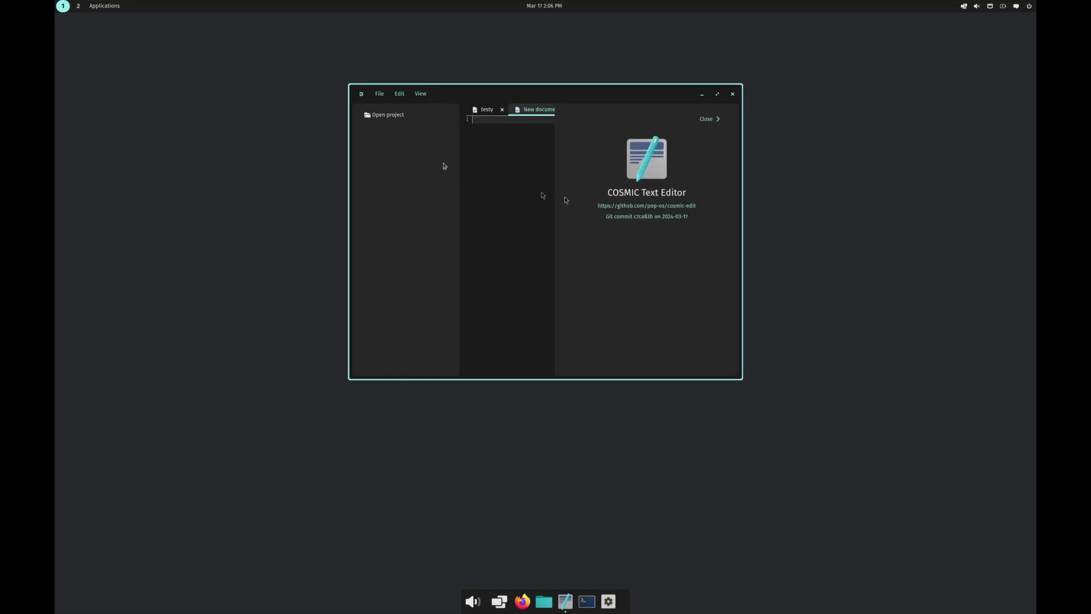
click(711, 118)
click(733, 94)
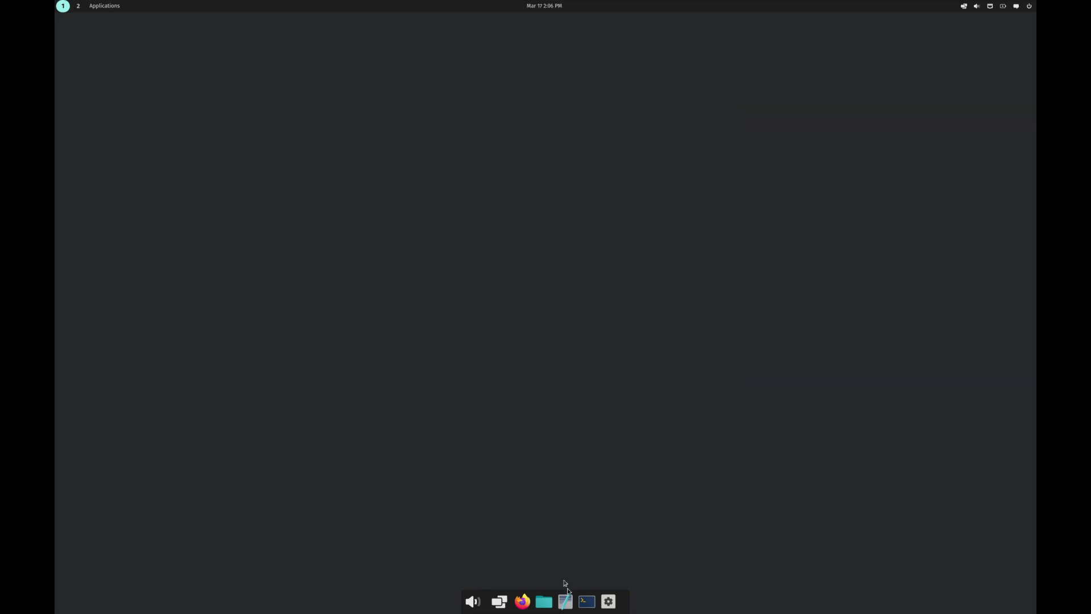
Open a terminal window from the dock and browse its File menu.
click(585, 602)
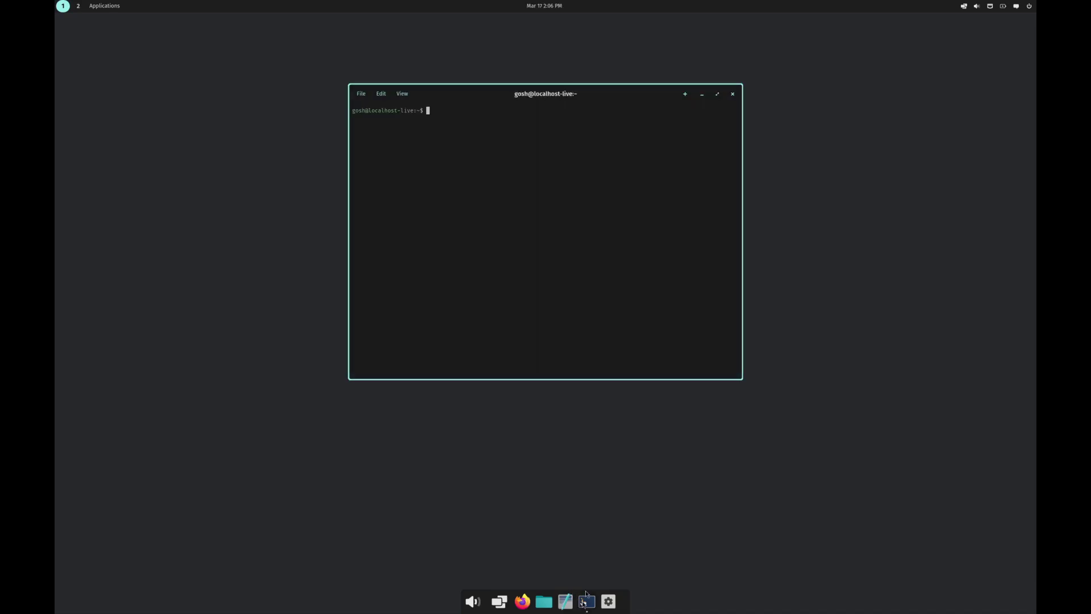
click(363, 94)
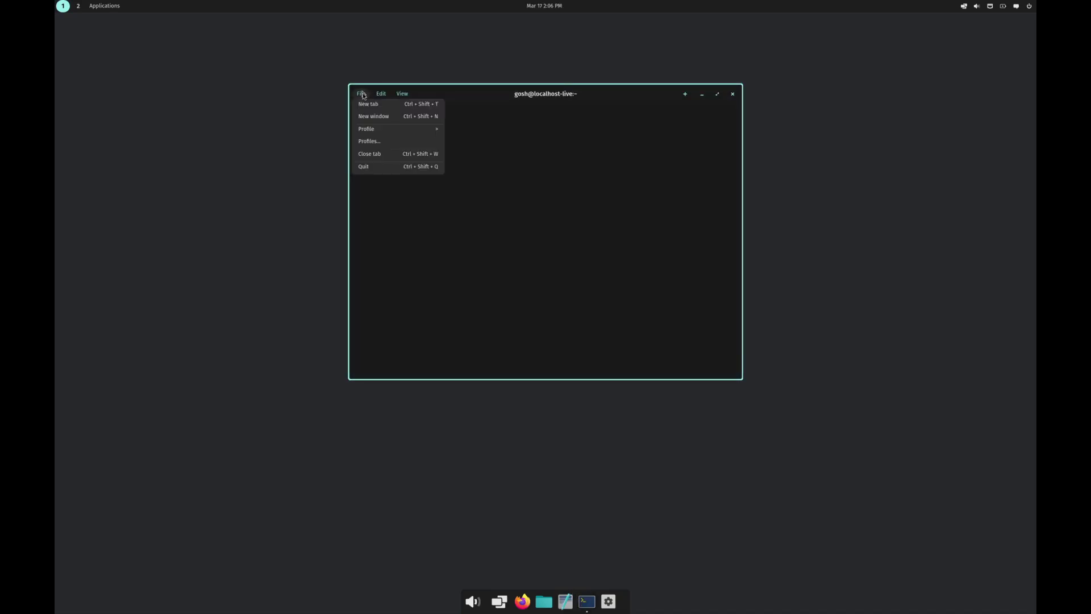
click(373, 134)
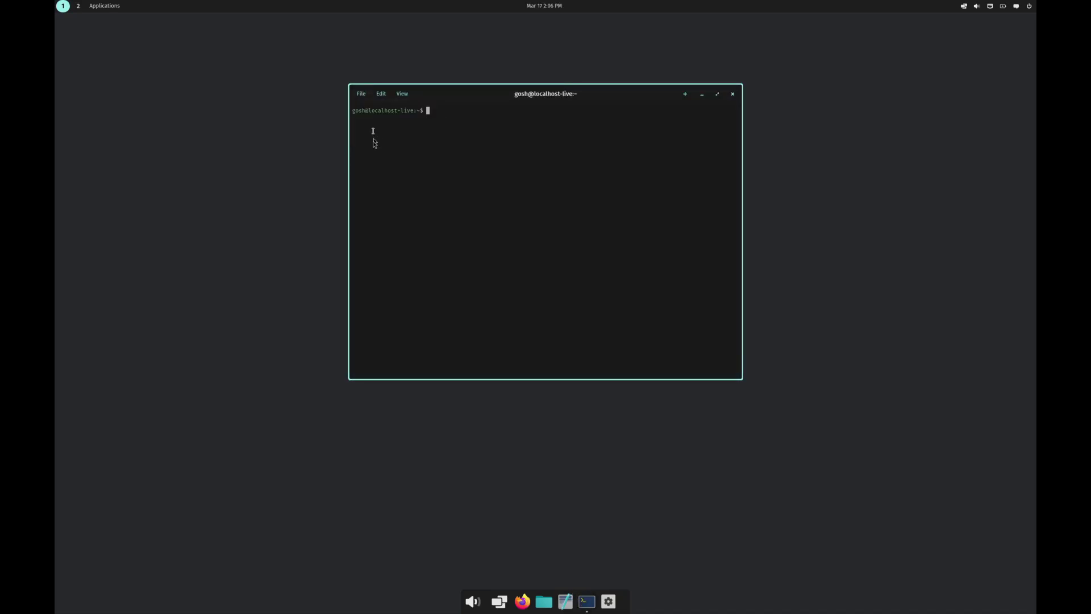
click(362, 94)
click(362, 95)
Add a new terminal profile and browse its dark and light colour scheme choices.
click(362, 97)
click(372, 143)
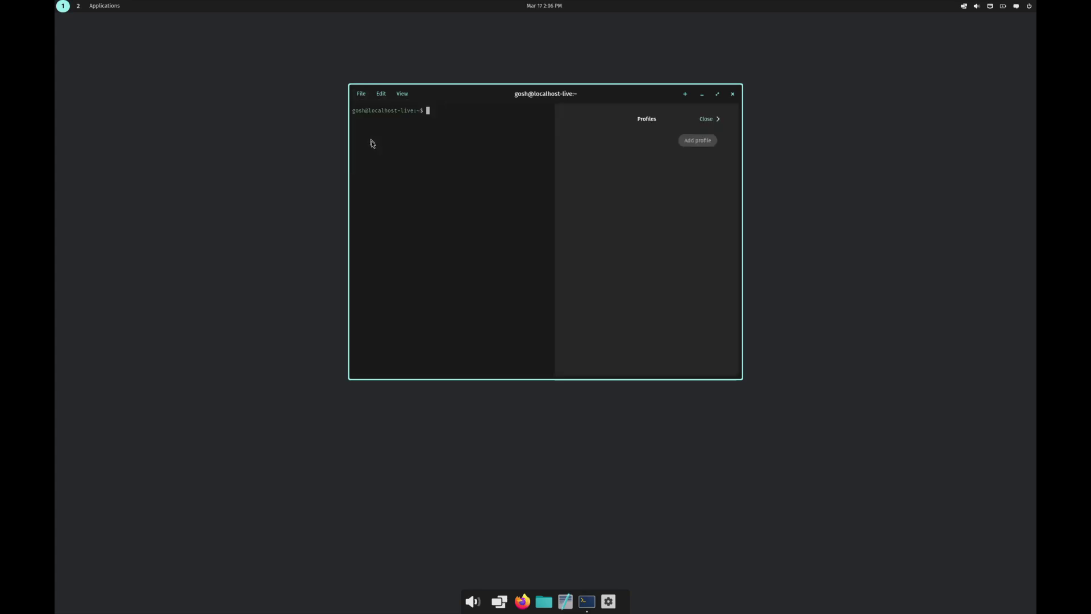
click(702, 140)
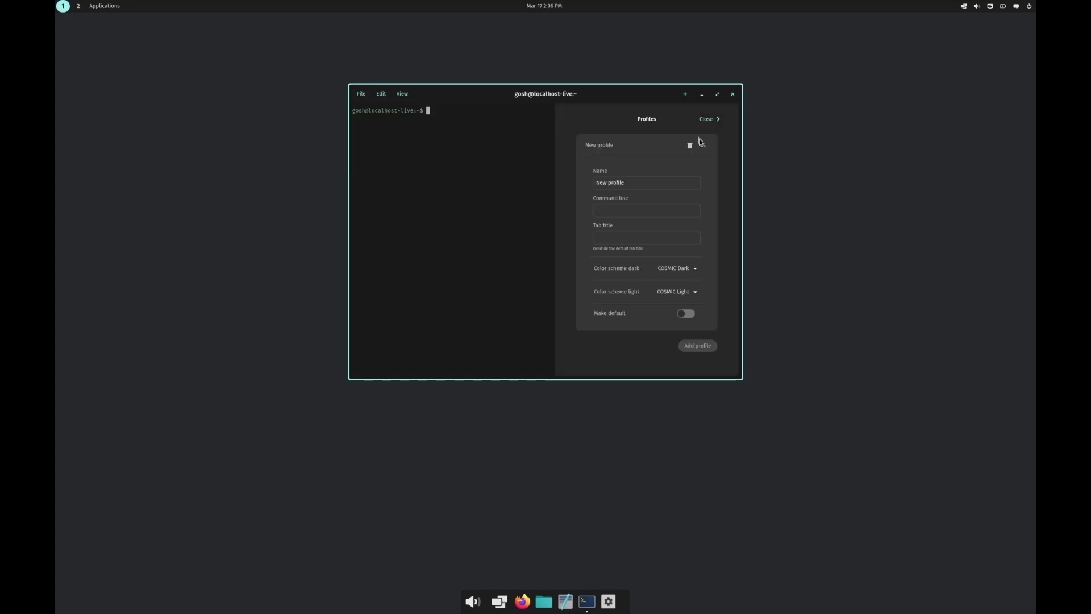
click(681, 268)
click(682, 271)
click(682, 292)
click(642, 302)
click(713, 120)
Look over the Edit and View menus and the COSMIC Terminal About information.
click(380, 95)
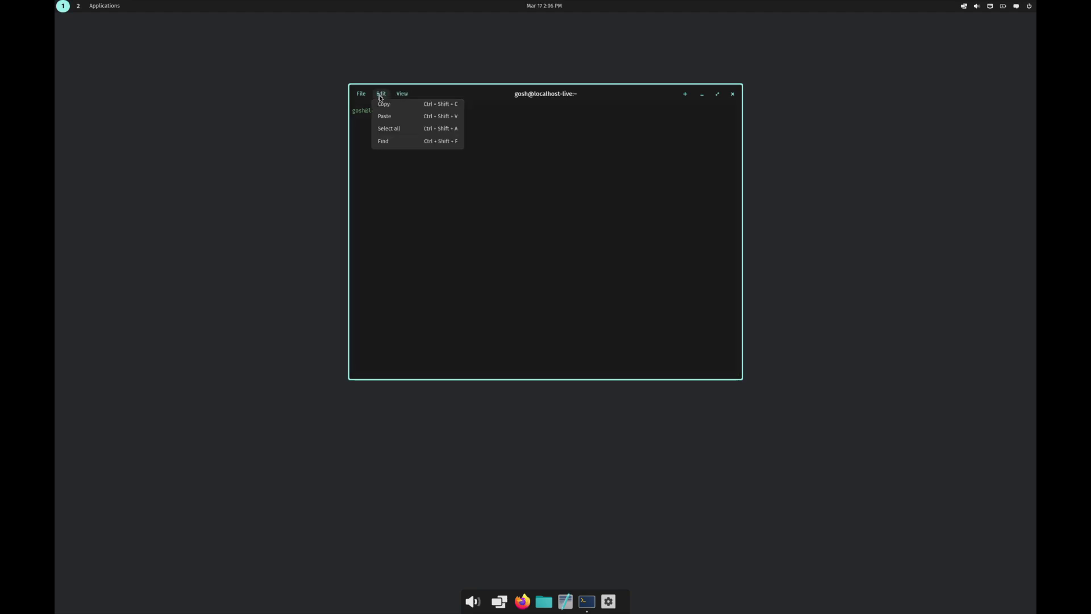
click(401, 95)
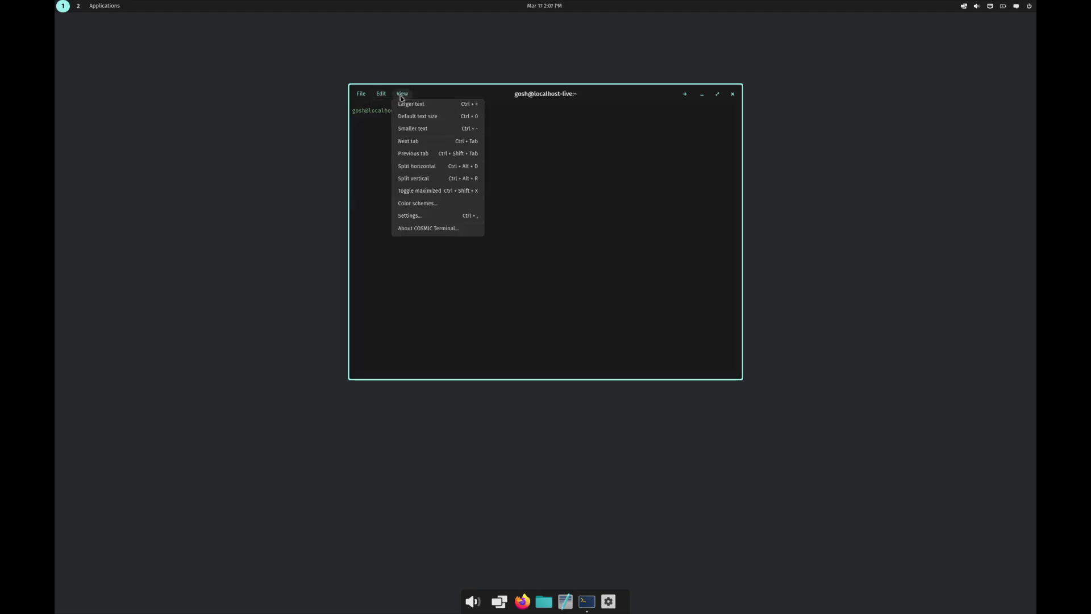
click(430, 228)
click(712, 118)
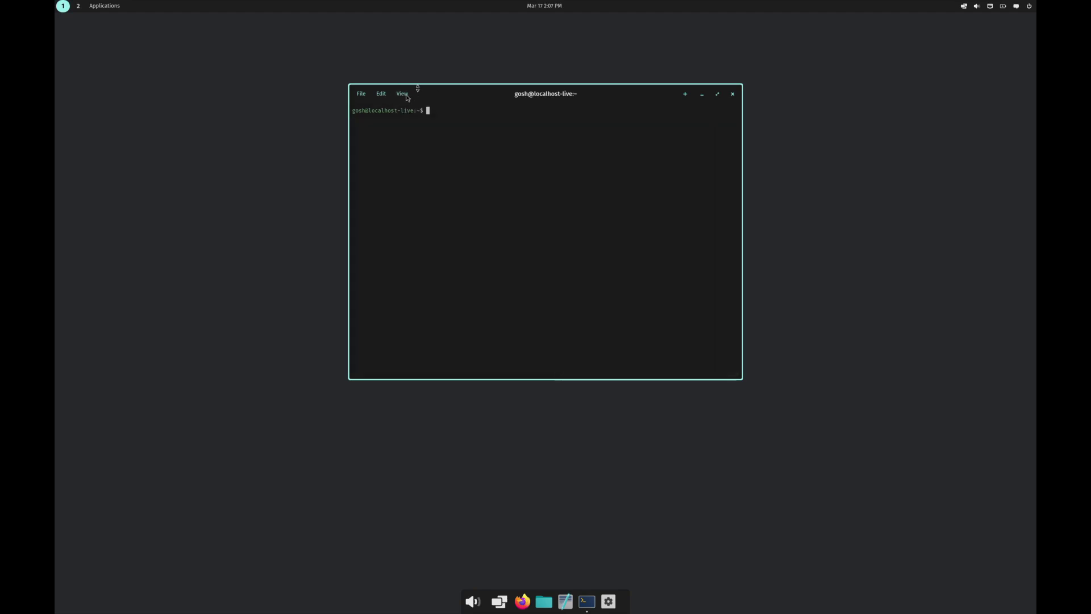
Scroll through the terminal Settings panel and close it.
click(405, 94)
click(421, 219)
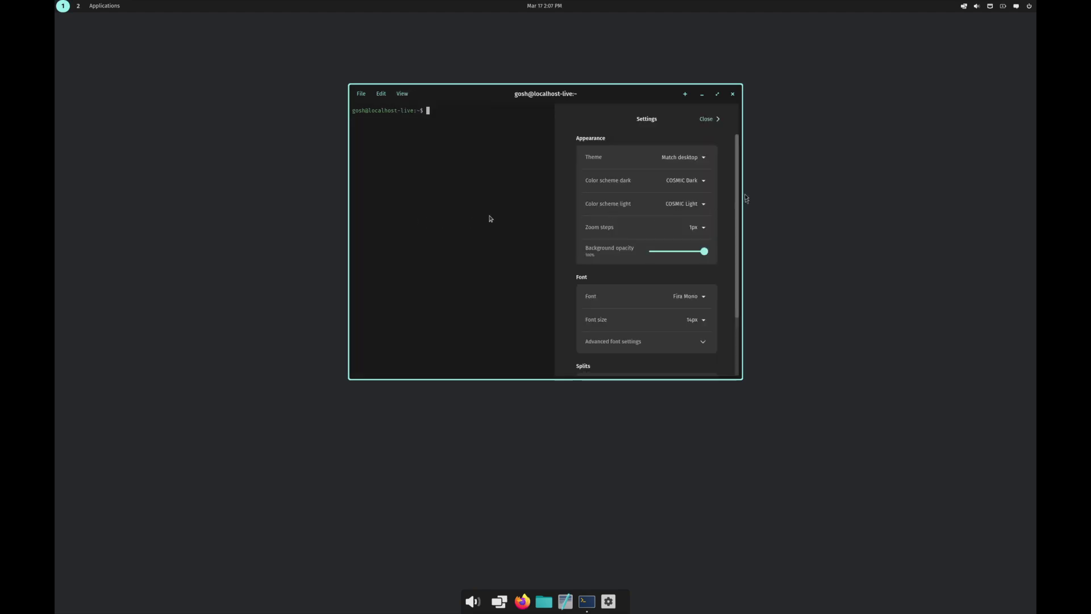
scroll(738, 219, down, 3)
scroll(740, 239, down, 2)
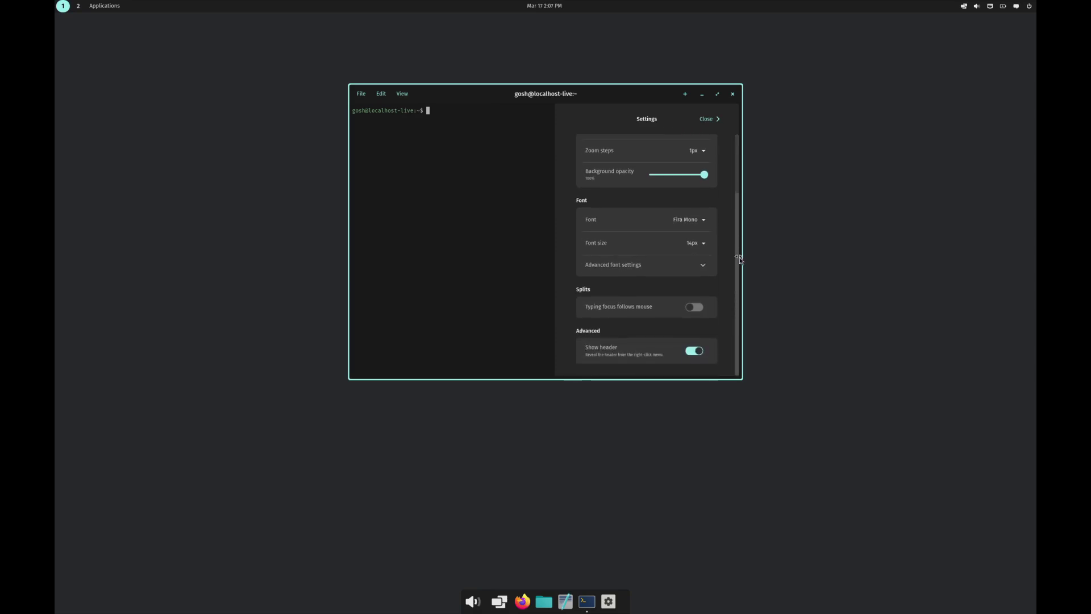
click(706, 119)
Run neofetch, decline the install once, then rerun and answer y twice to install it.
text(neof)
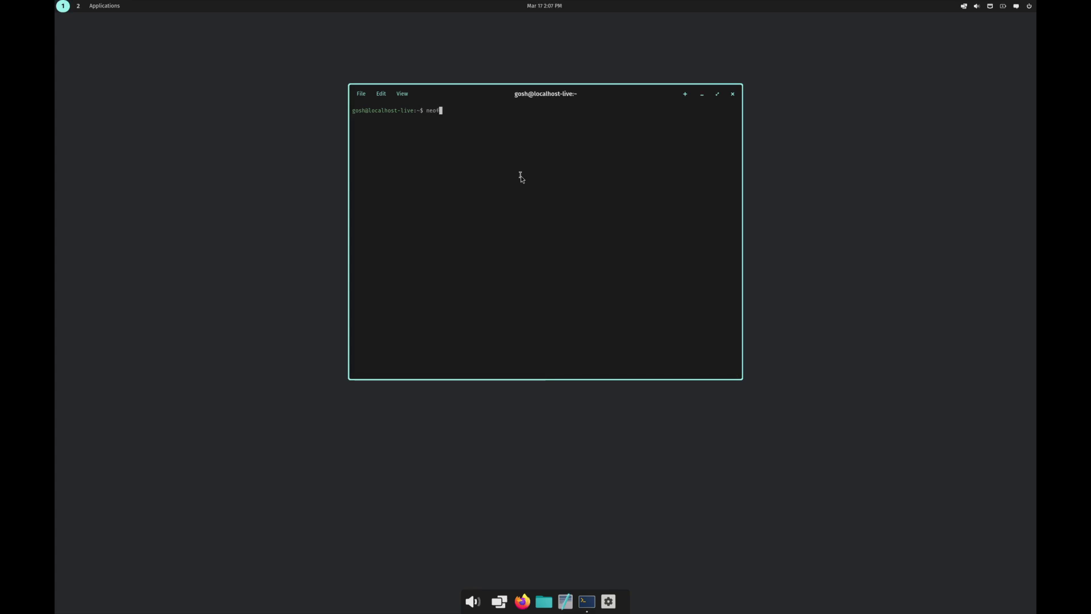
text(etch)
key(Return)
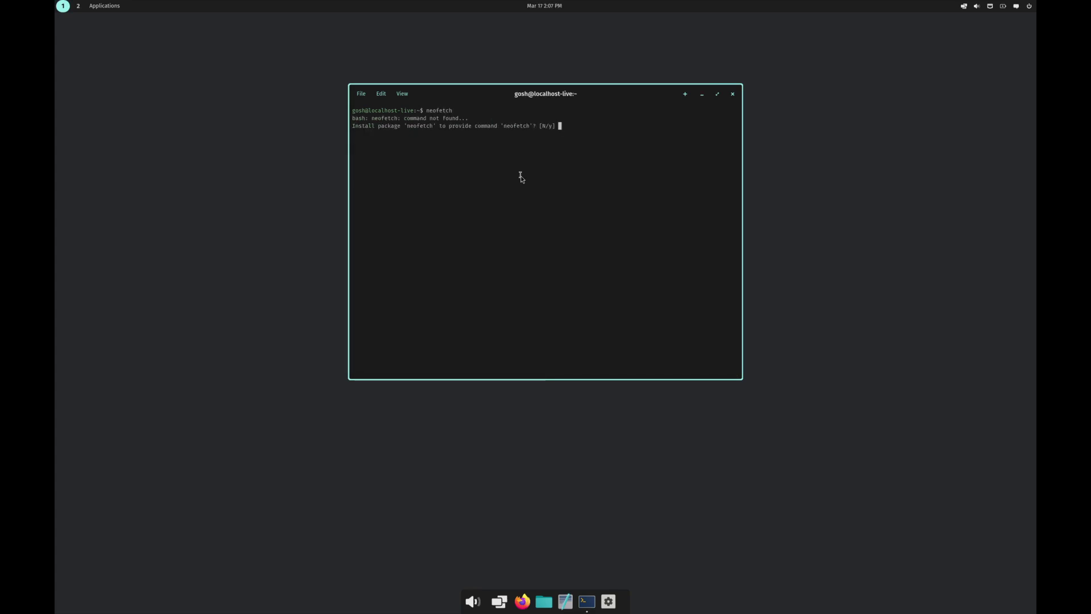
key(Return)
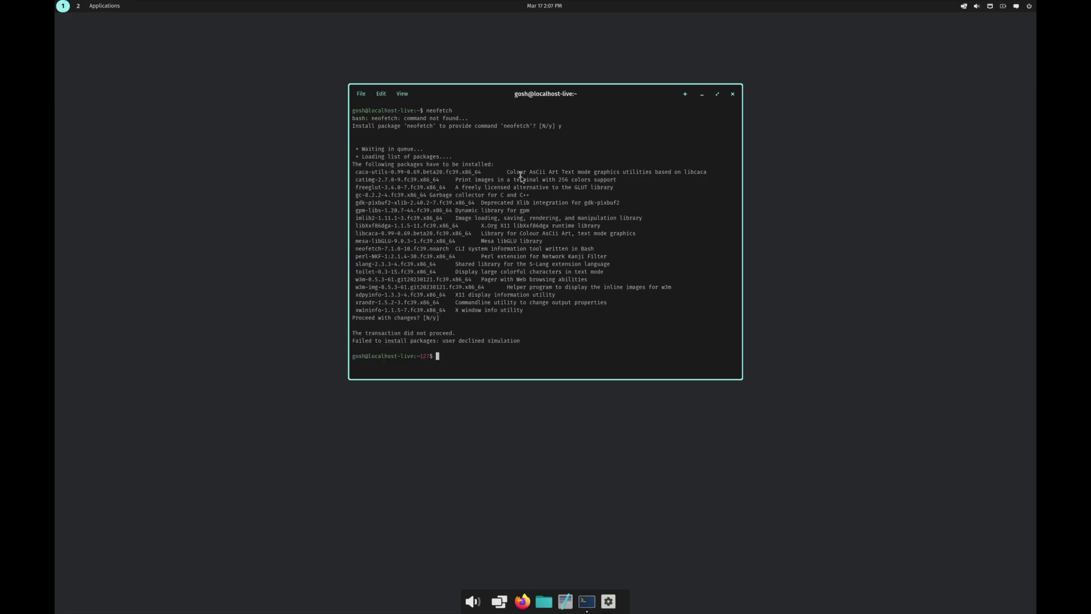
key(Up)
key(Return)
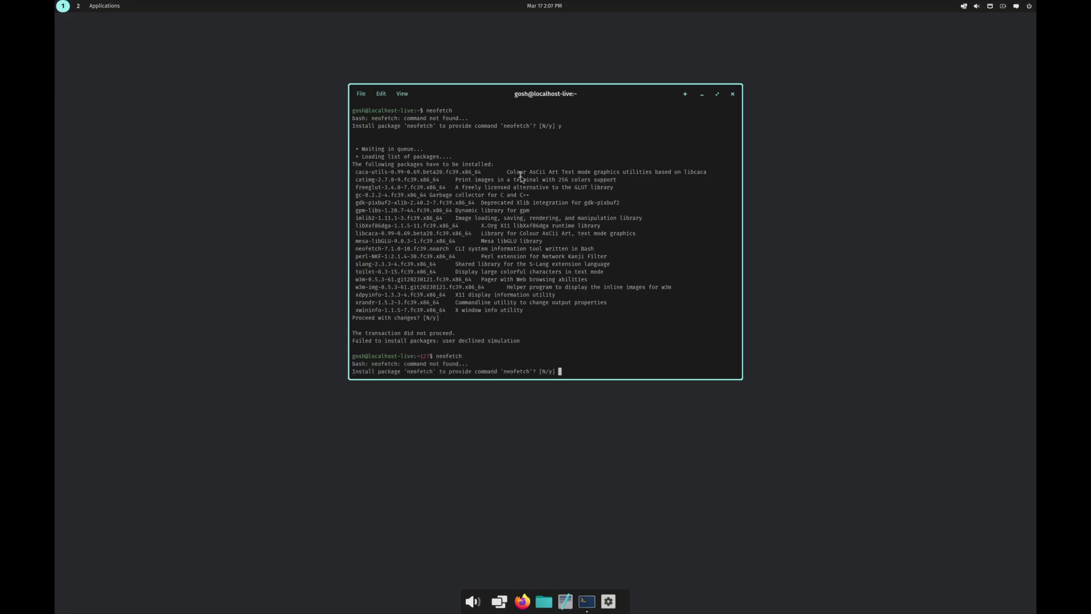
text(y)
key(Return)
text(y)
key(Return)
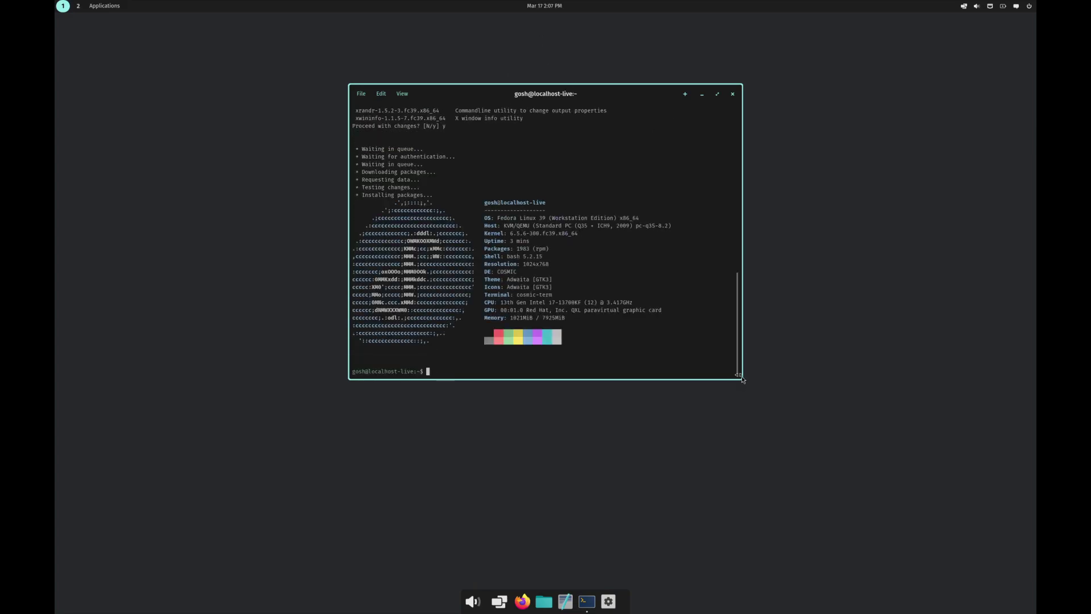
Maximize the terminal, then hide and re-show its header bar.
drag(742, 379, 803, 426)
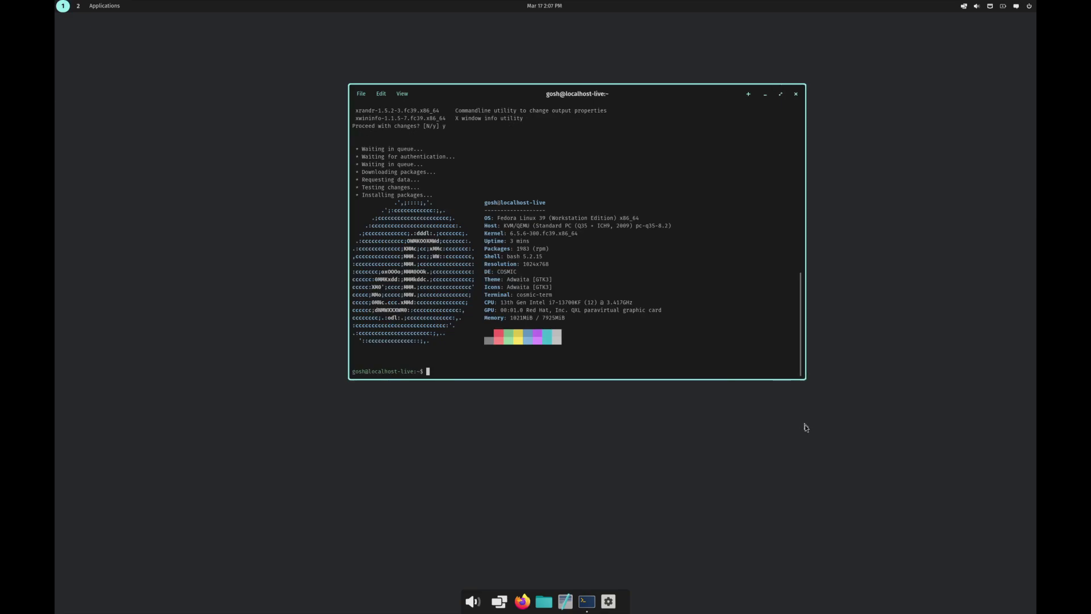
click(778, 94)
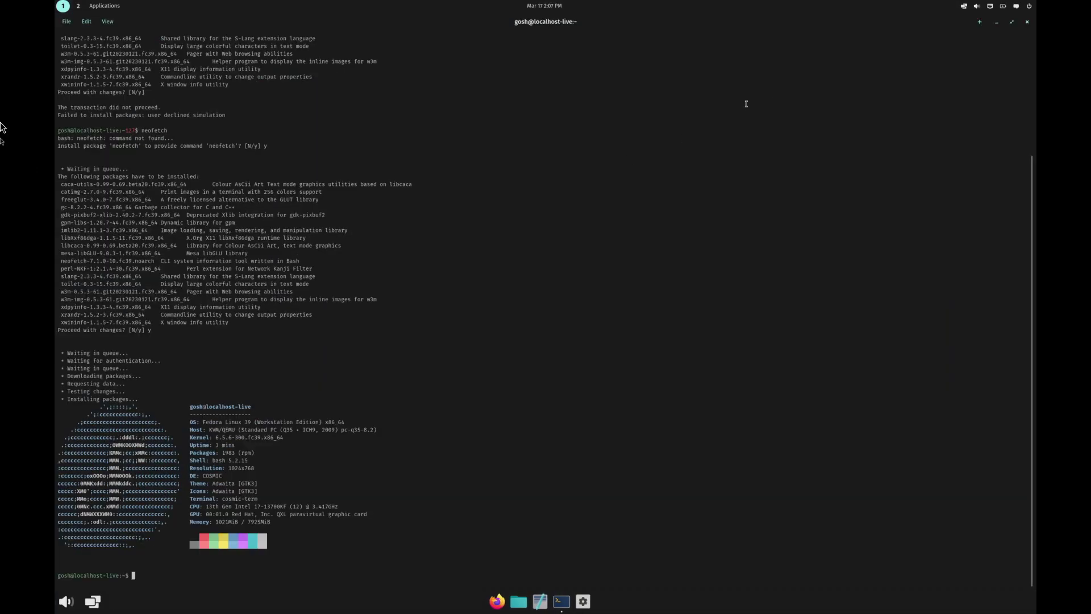
drag(130, 238, 328, 245)
right_click(202, 244)
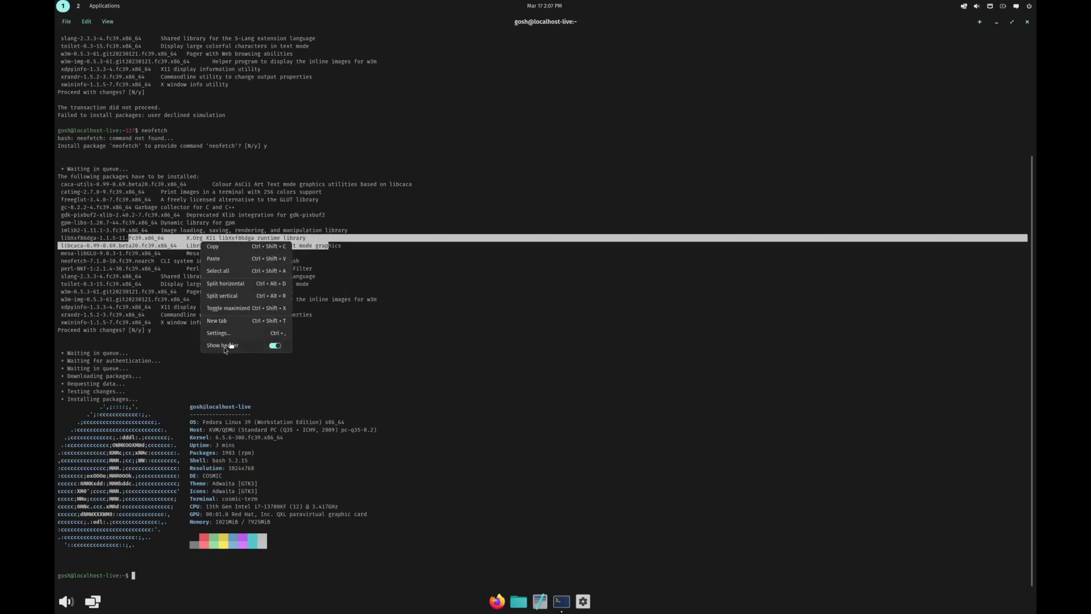
click(275, 346)
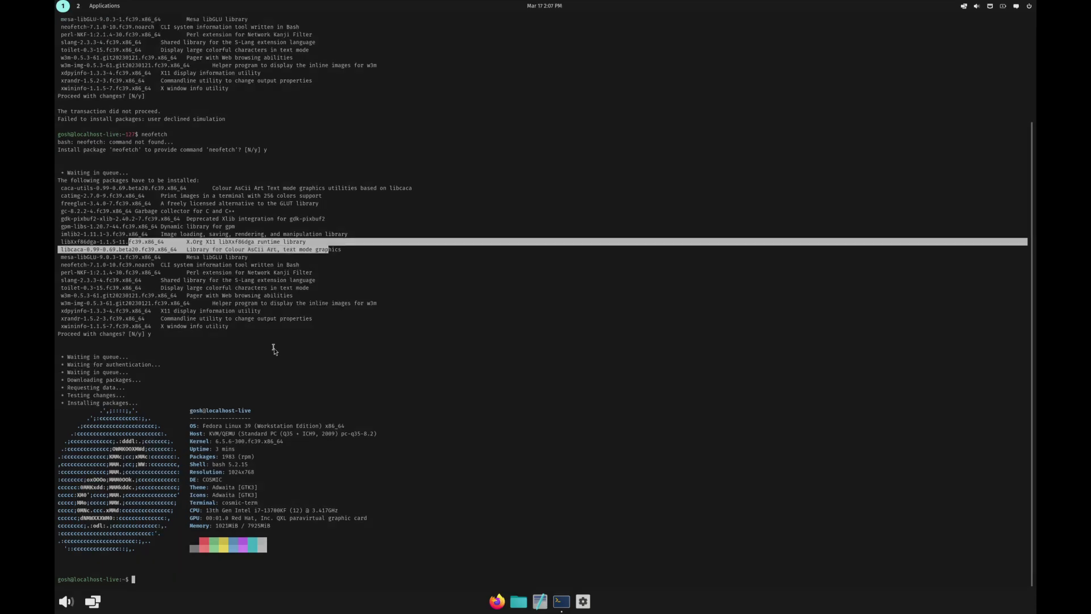
right_click(337, 322)
click(413, 426)
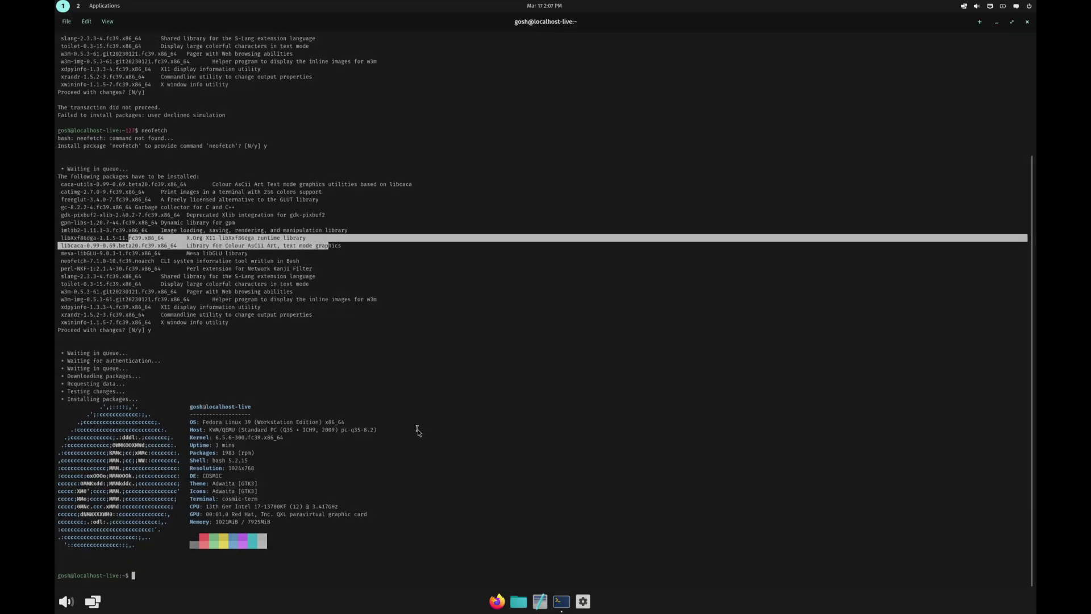
Split the terminal into top and bottom panes, then split the lower pane left and right.
right_click(424, 413)
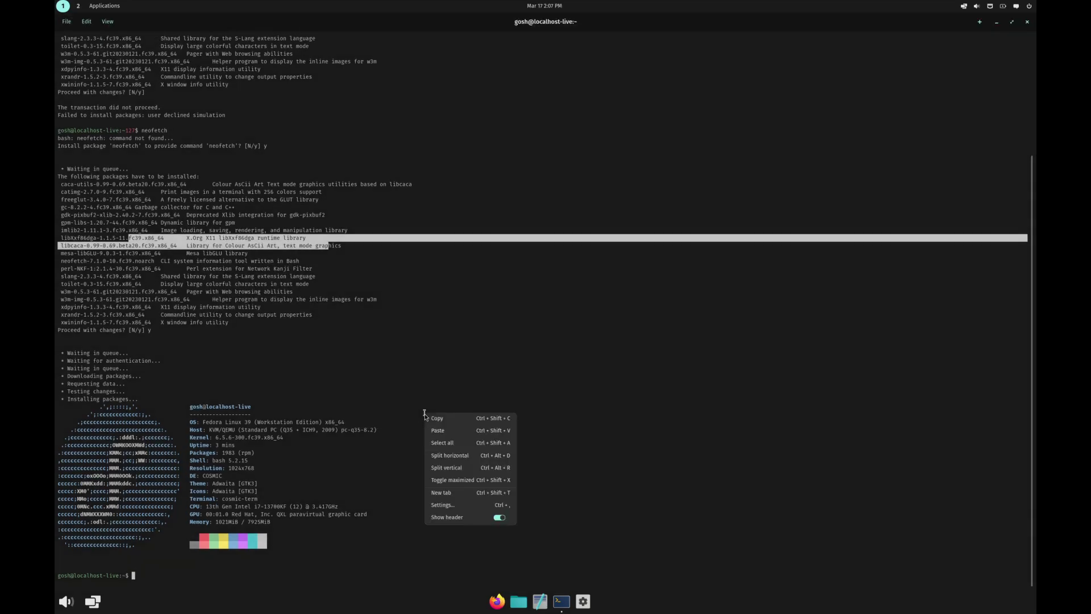
click(465, 459)
right_click(465, 459)
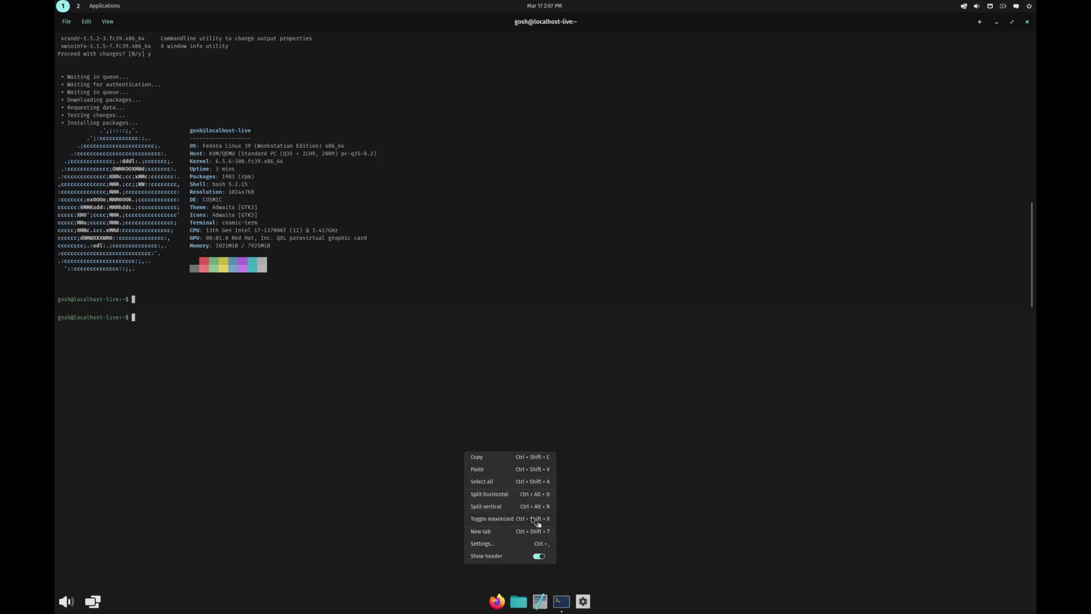
click(506, 507)
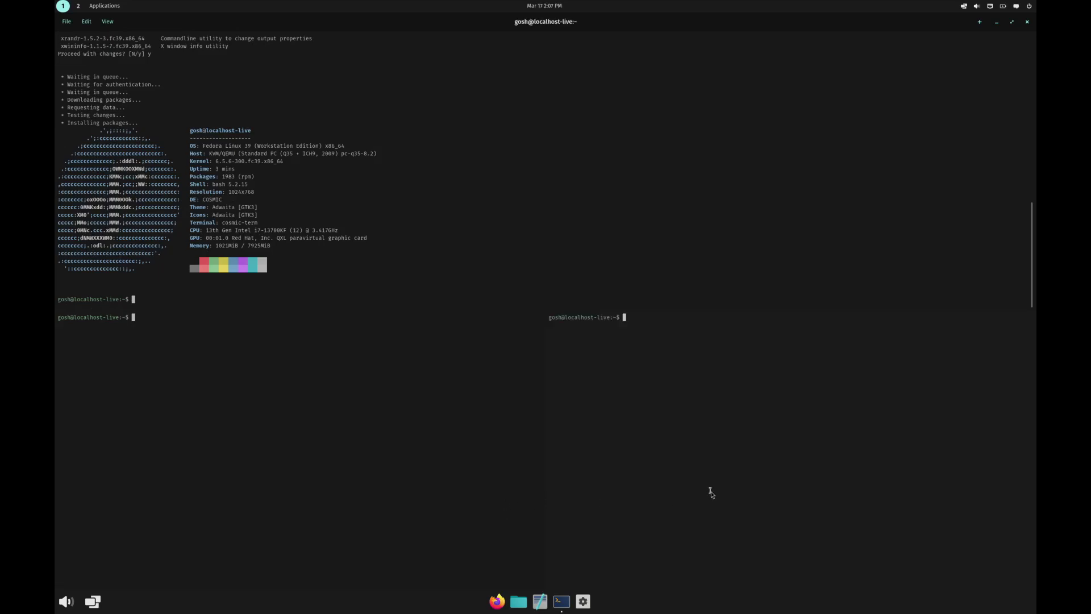
Run top in the lower-right pane and ls in the lower-left pane.
text(top)
key(Return)
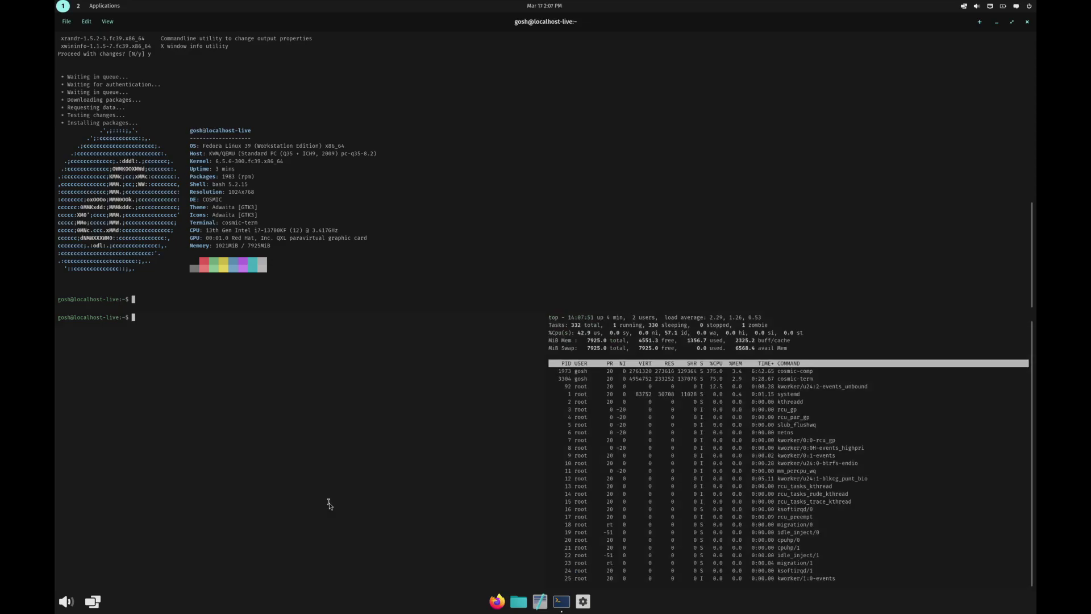
text(ls)
key(Return)
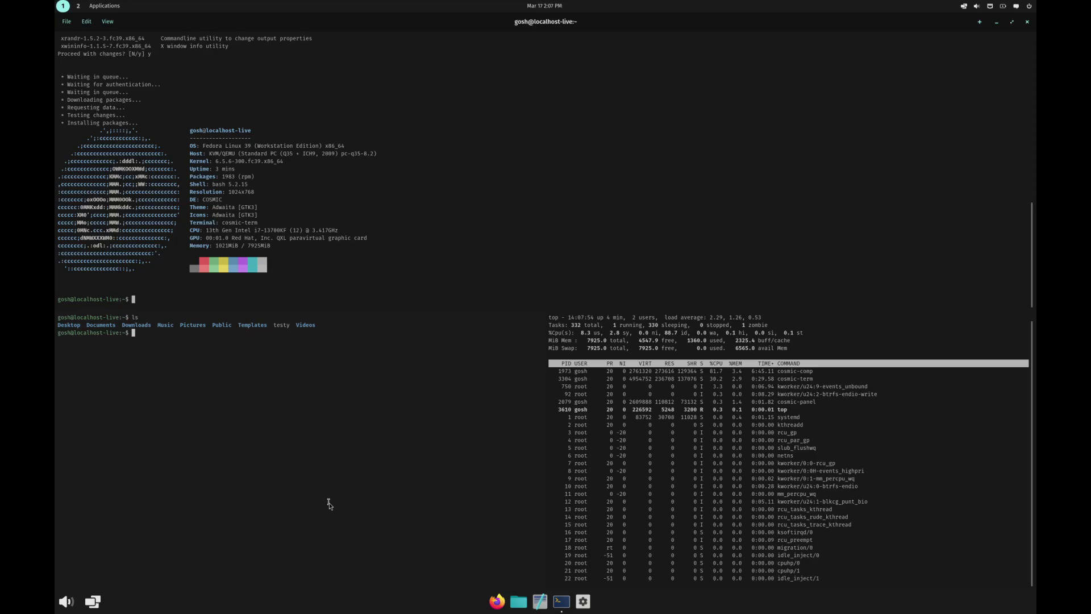